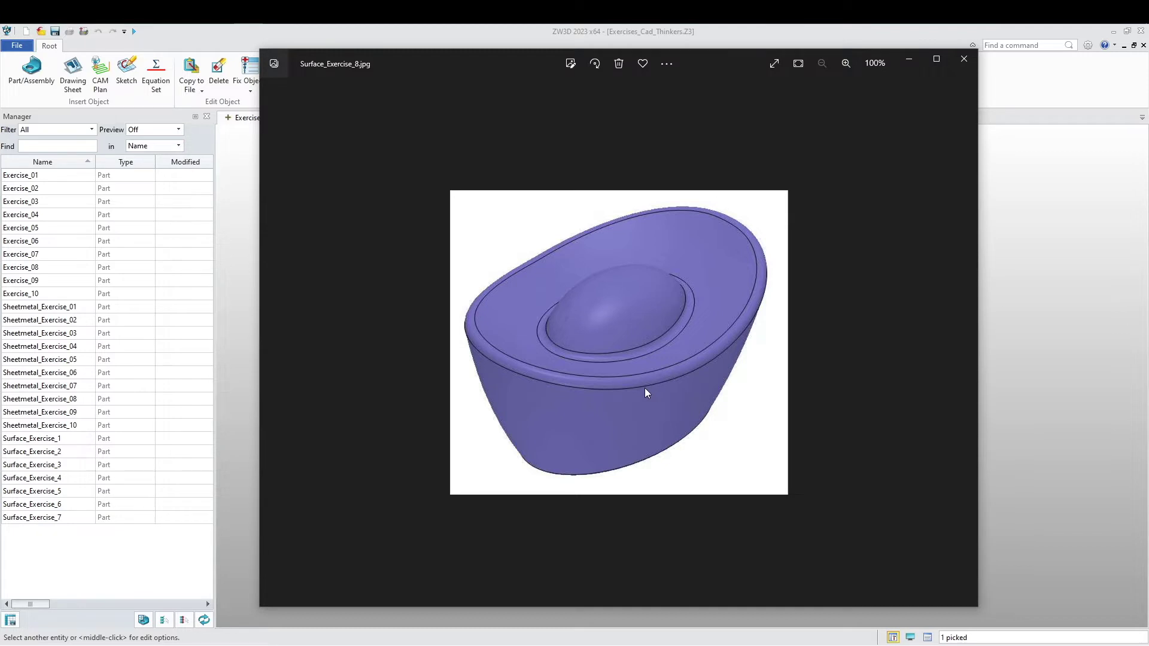
# Create a new part named Surface_Exercise_8 from the default template.
pyautogui.click(908, 60)
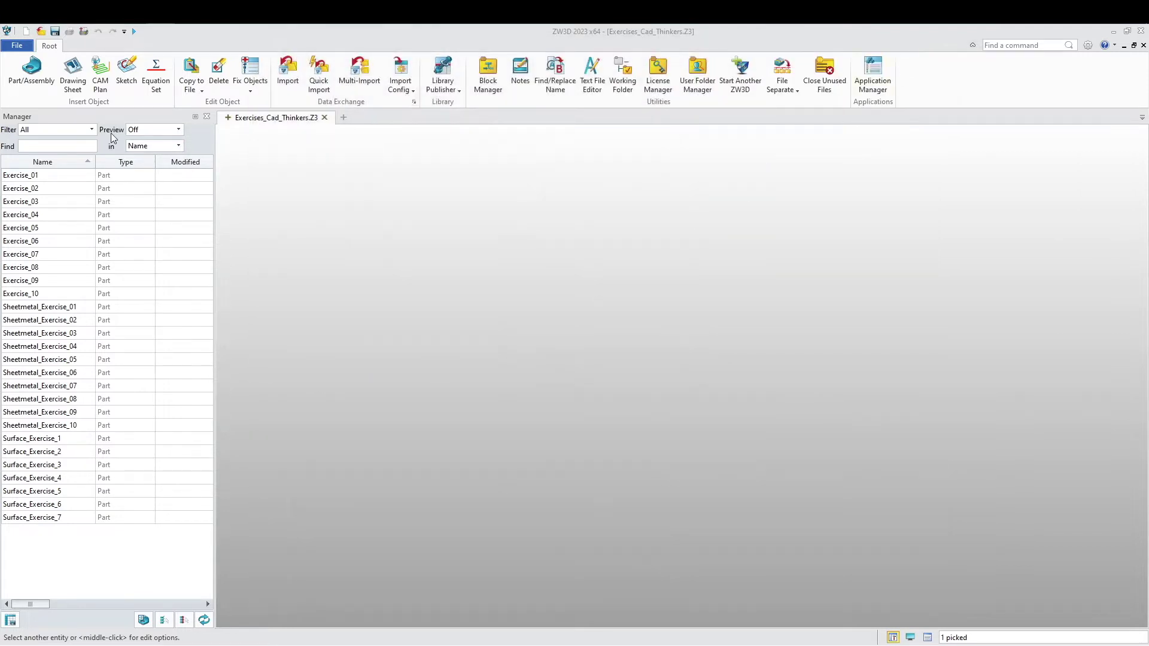
pyautogui.click(31, 72)
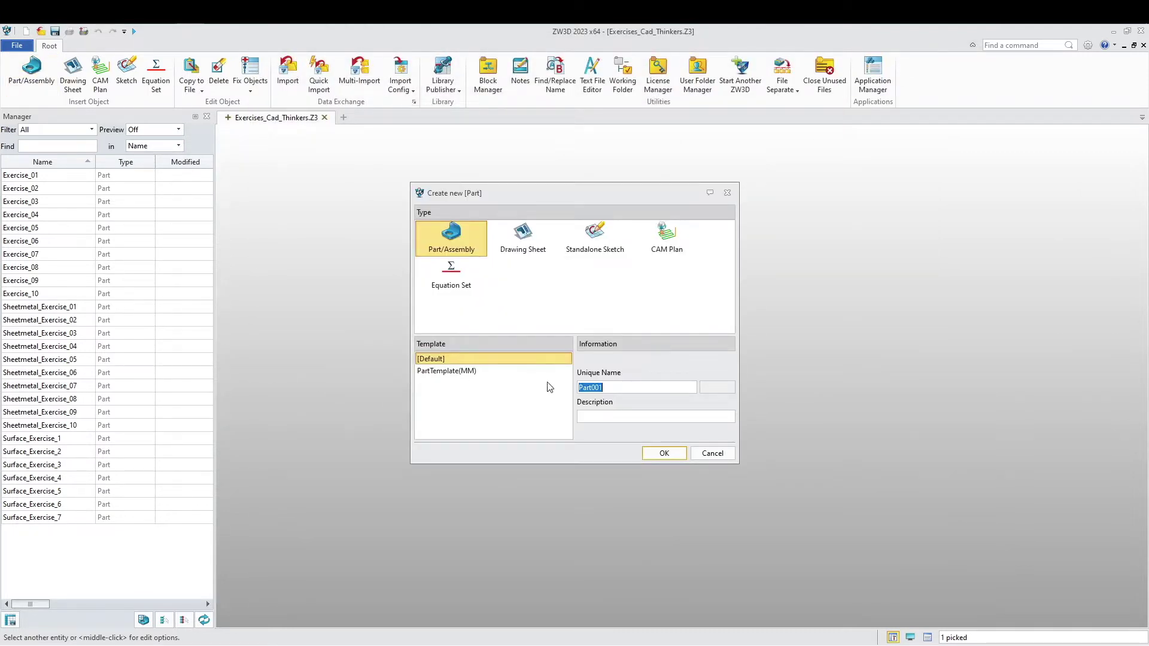
pyautogui.rightClick(597, 386)
pyautogui.click(630, 452)
pyautogui.click(659, 454)
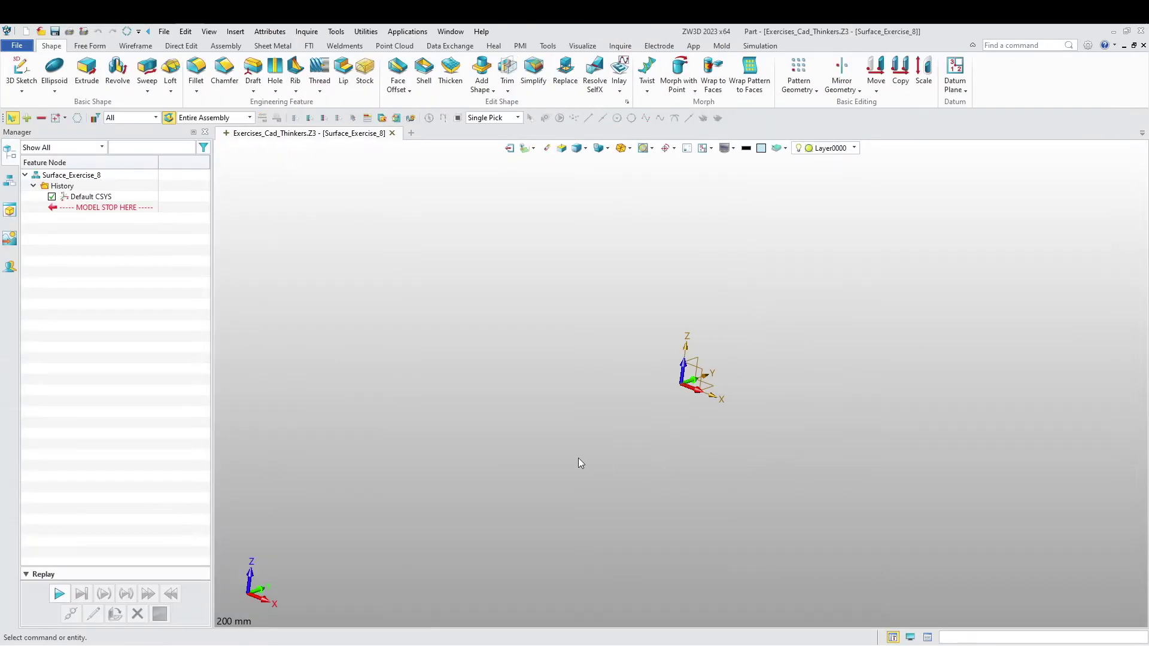
# Insert a datum plane offset 12 mm above the default XY plane.
pyautogui.rightClick(462, 375)
pyautogui.moveTo(526, 421)
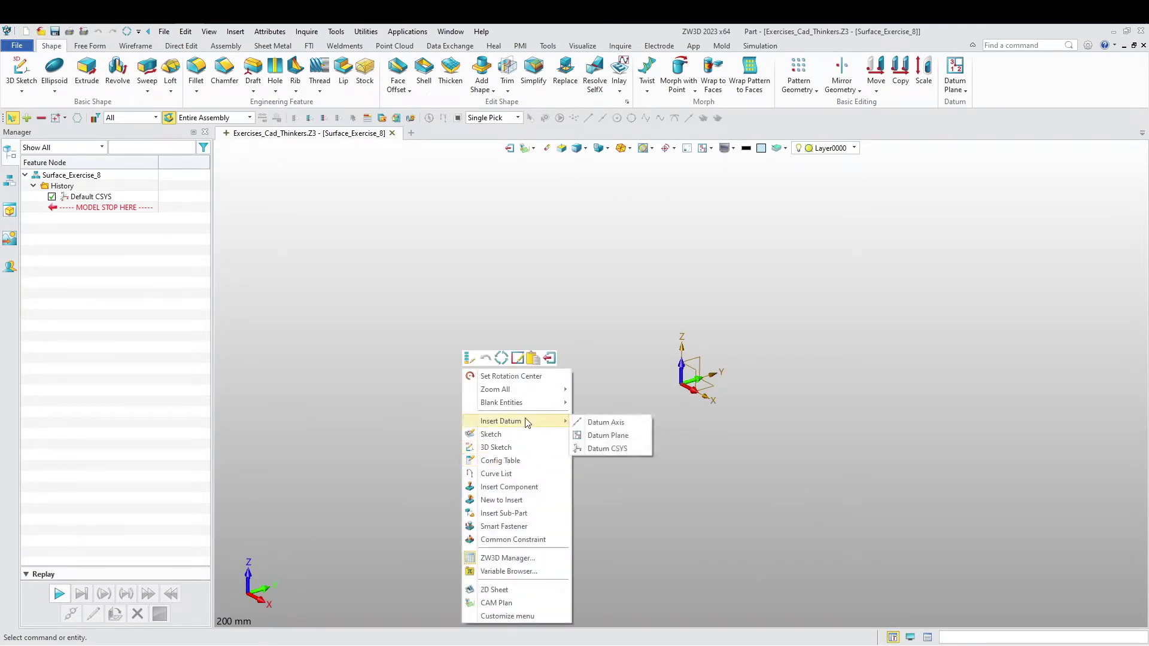
pyautogui.click(619, 437)
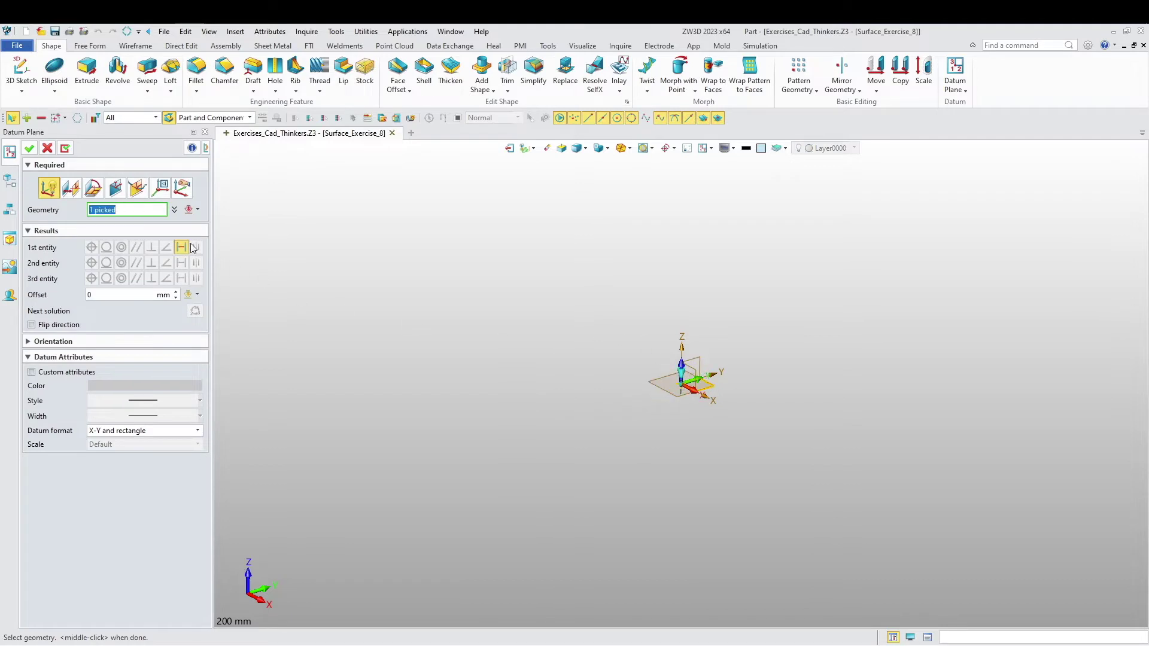
pyautogui.click(132, 292)
pyautogui.write('12')
pyautogui.press('Return')
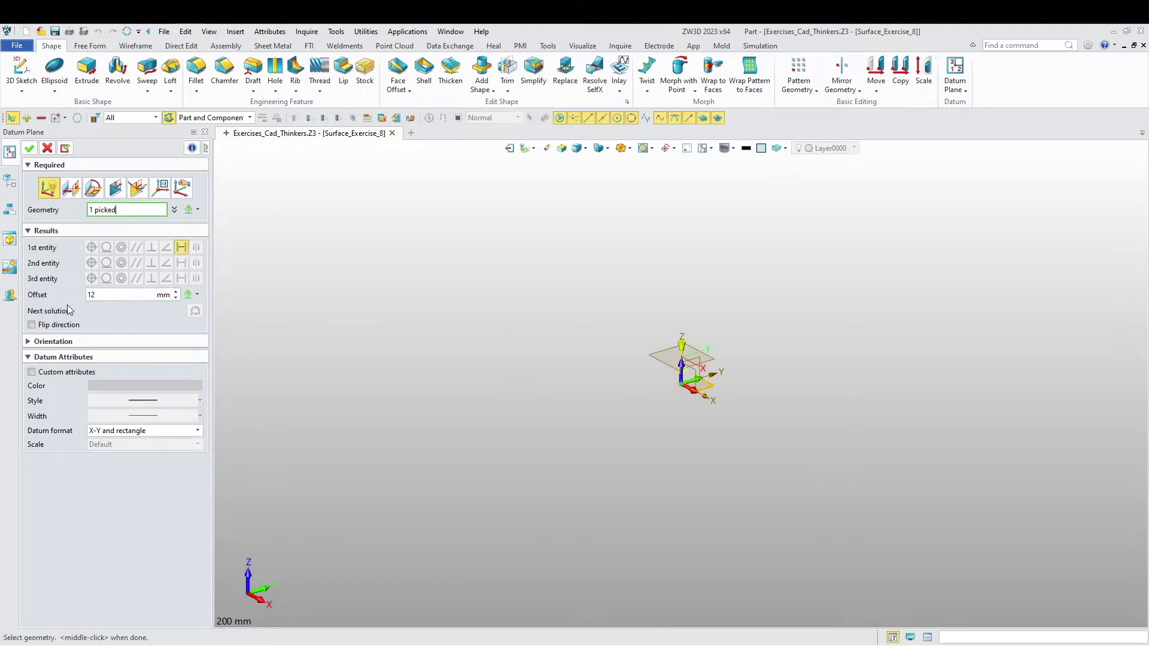
pyautogui.click(29, 148)
# On the default XY plane, sketch an ellipse about 30 mm wide and 20 mm high, centred on the origin.
pyautogui.scroll(5, 628, 398)
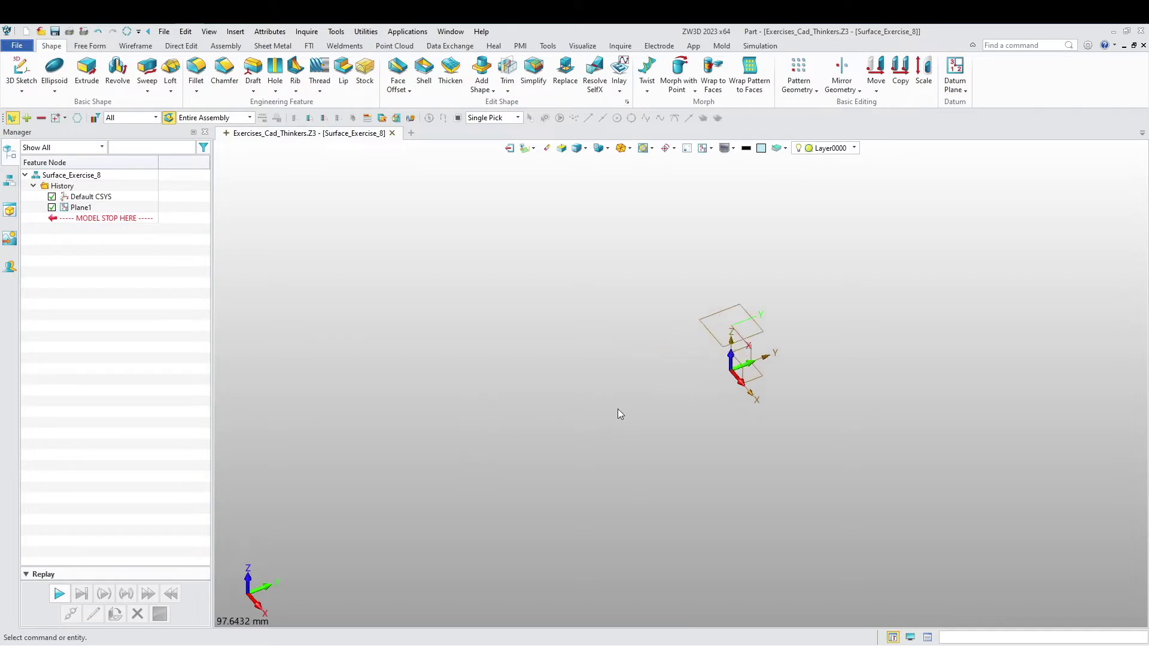
pyautogui.moveTo(619, 413); pyautogui.dragTo(473, 402, button='middle')
pyautogui.rightClick(483, 376)
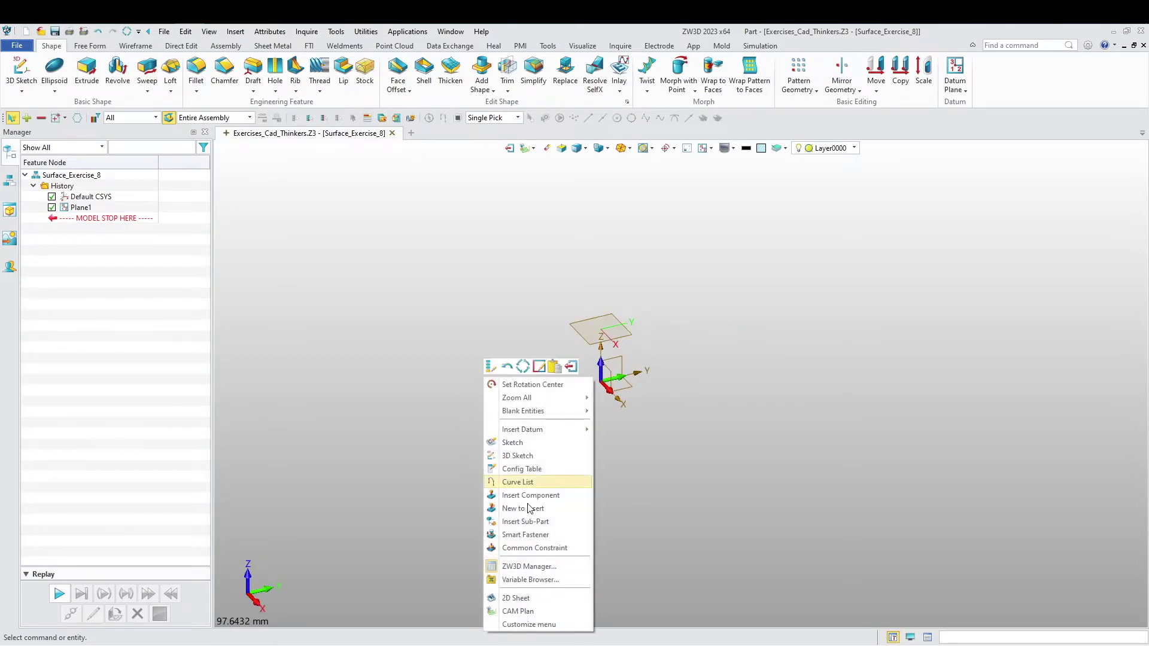
pyautogui.click(539, 444)
pyautogui.click(620, 392)
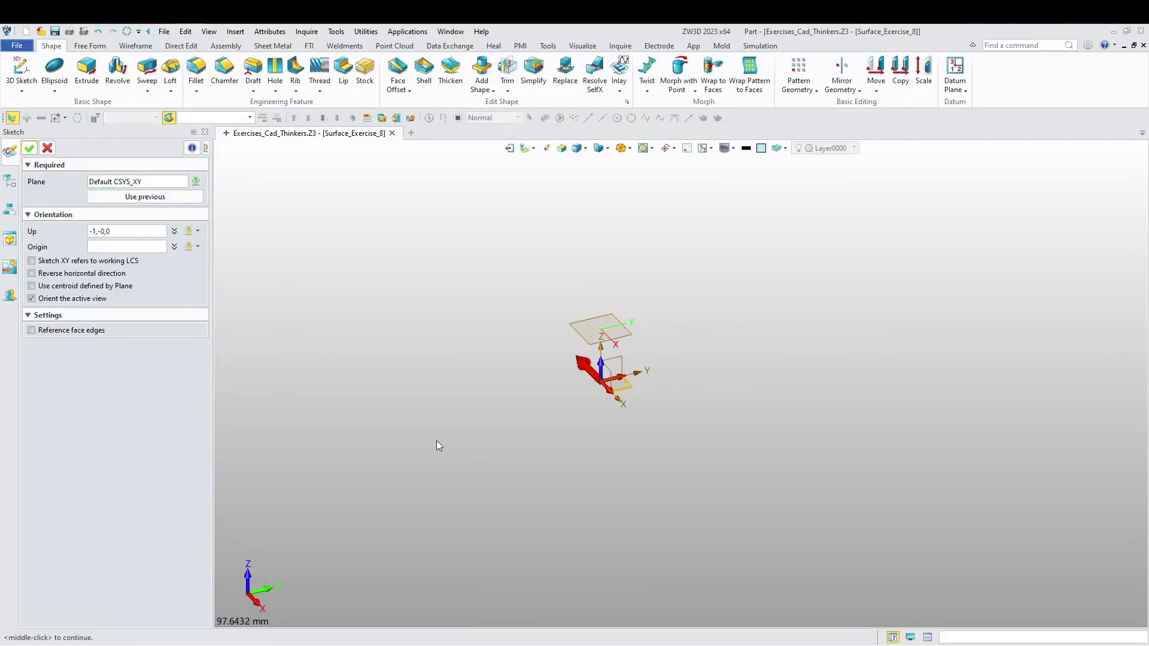
pyautogui.middleClick(419, 452)
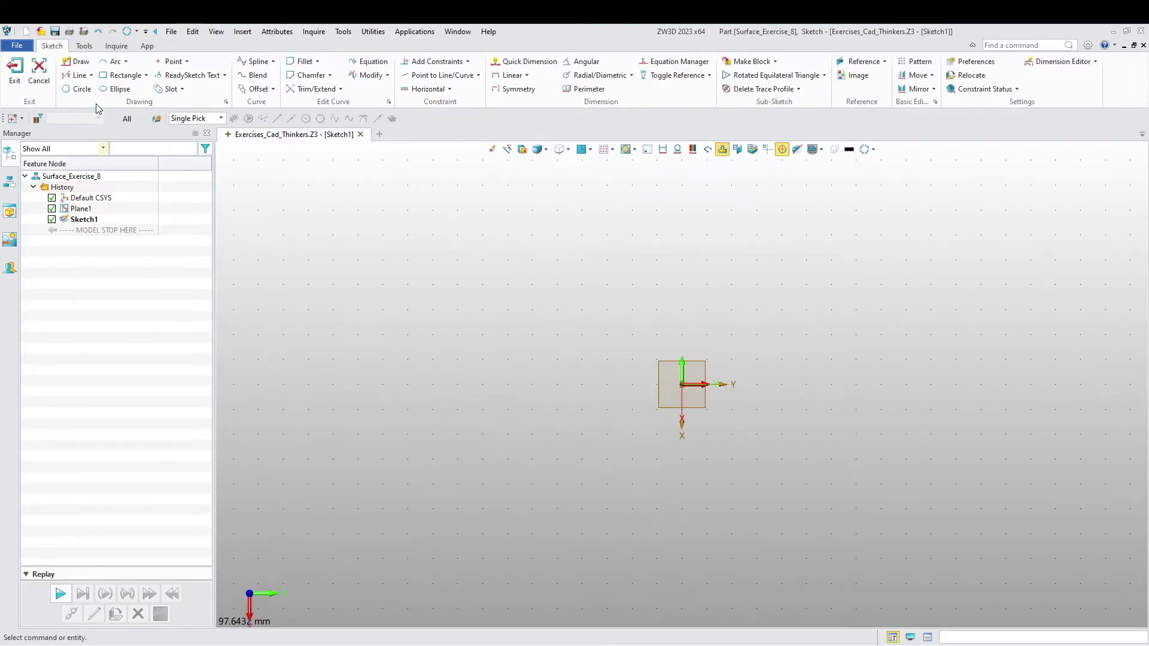
pyautogui.click(118, 89)
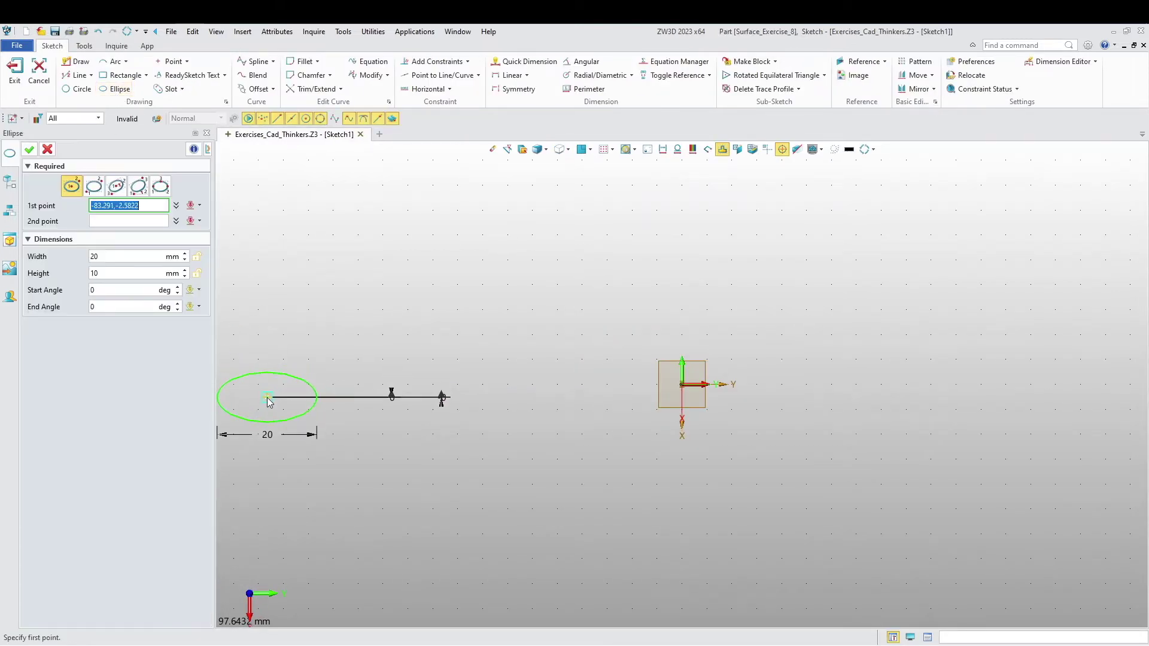
pyautogui.click(680, 385)
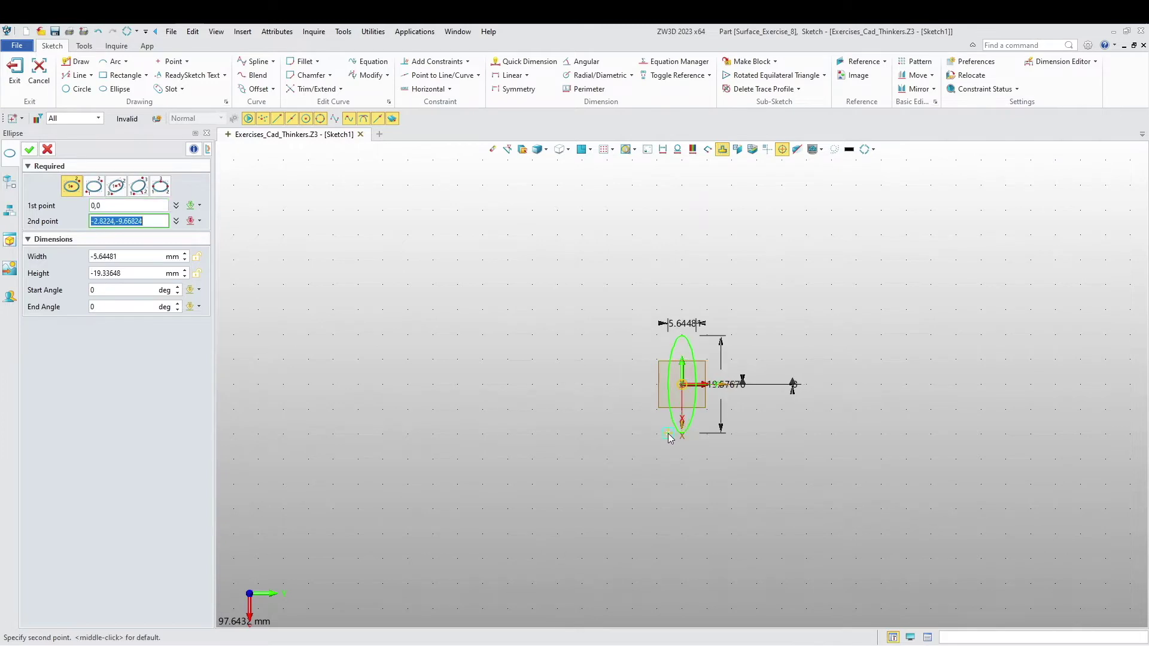
pyautogui.click(757, 435)
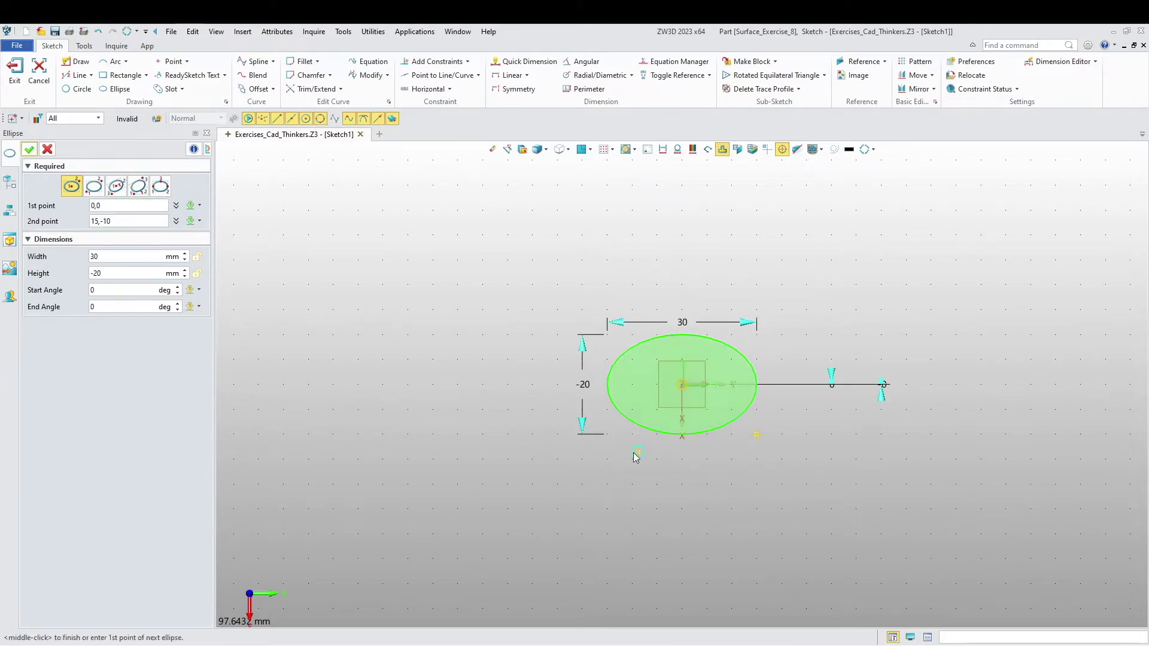
pyautogui.middleClick(571, 449)
# Set the ellipse's width to 6 mm and its height to 4 mm, and finish the sketch.
pyautogui.doubleClick(710, 322)
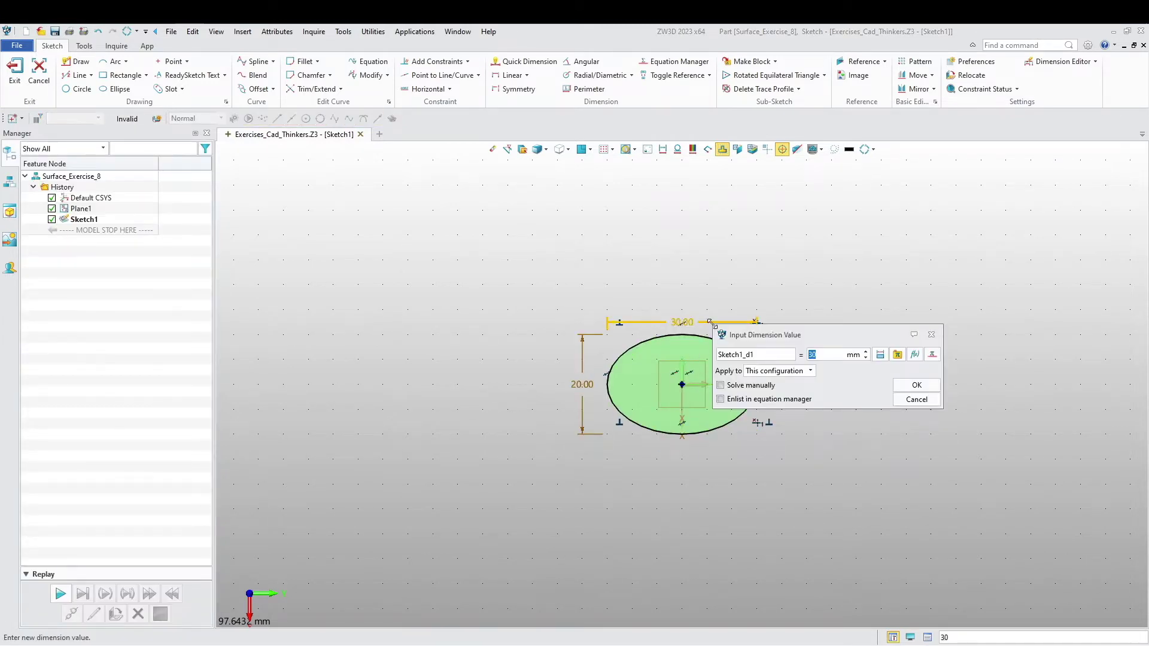
pyautogui.write('6')
pyautogui.press('Return')
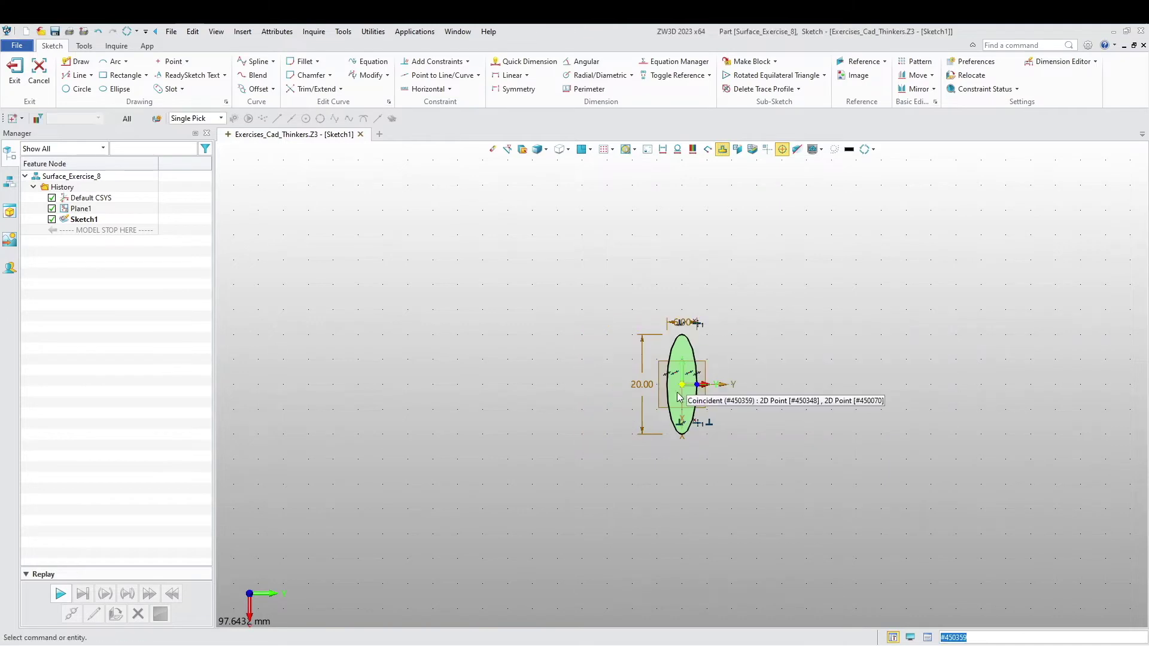
pyautogui.doubleClick(641, 348)
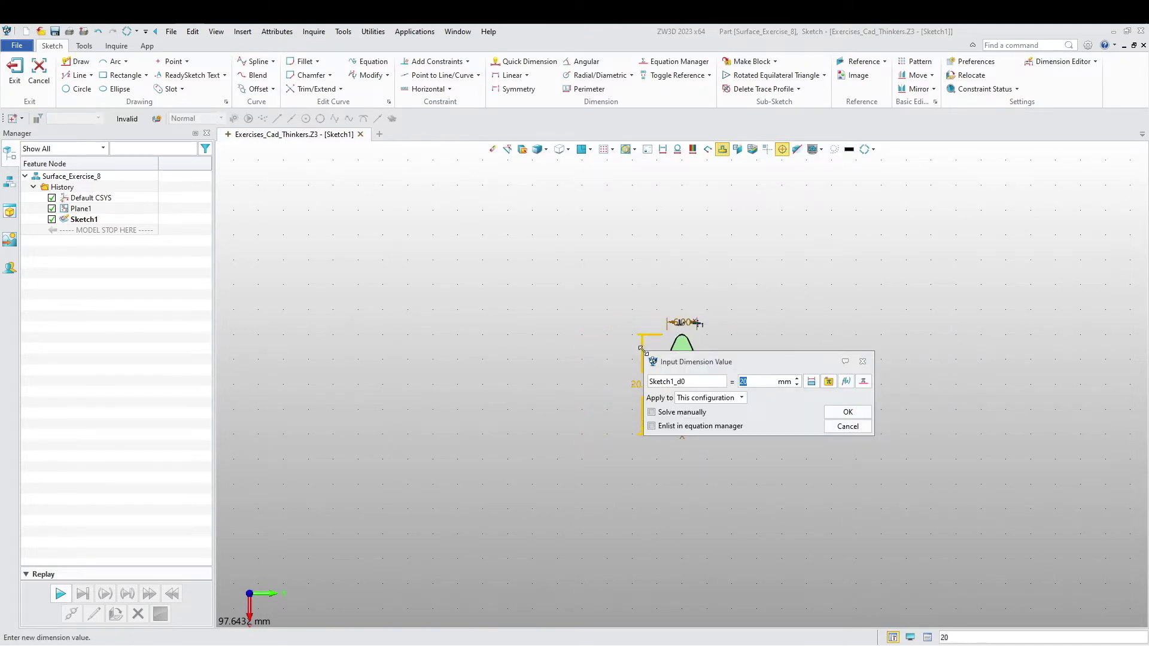
pyautogui.write('4')
pyautogui.press('Return')
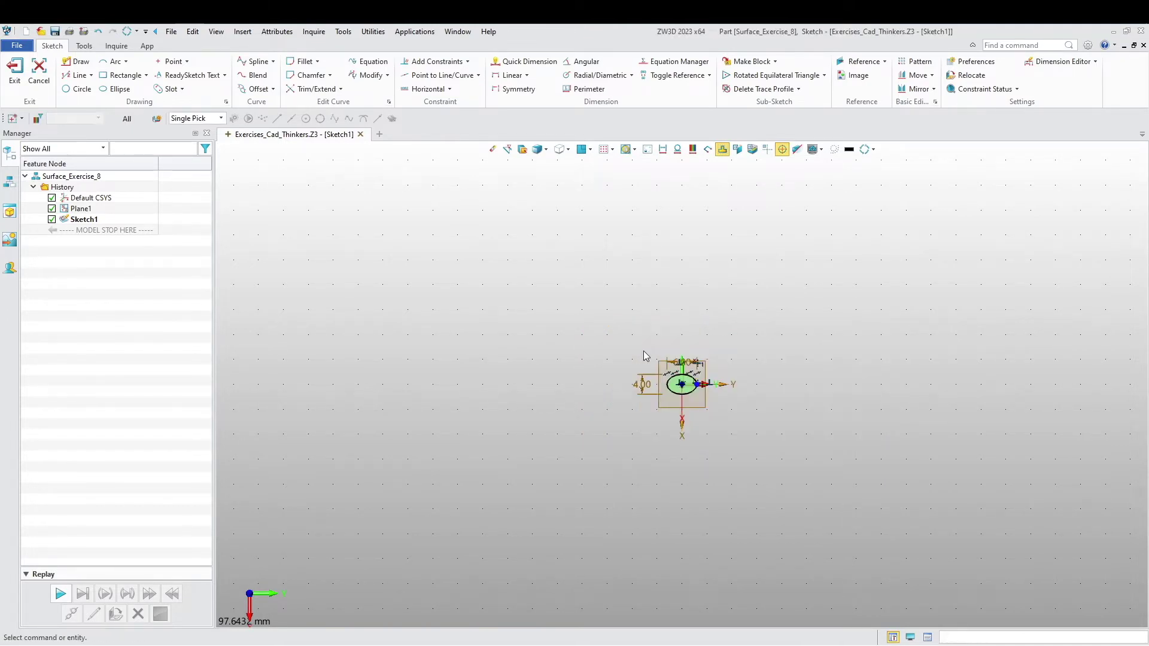
pyautogui.scroll(3, 739, 415)
pyautogui.scroll(3, 635, 429)
pyautogui.scroll(-2, 619, 533)
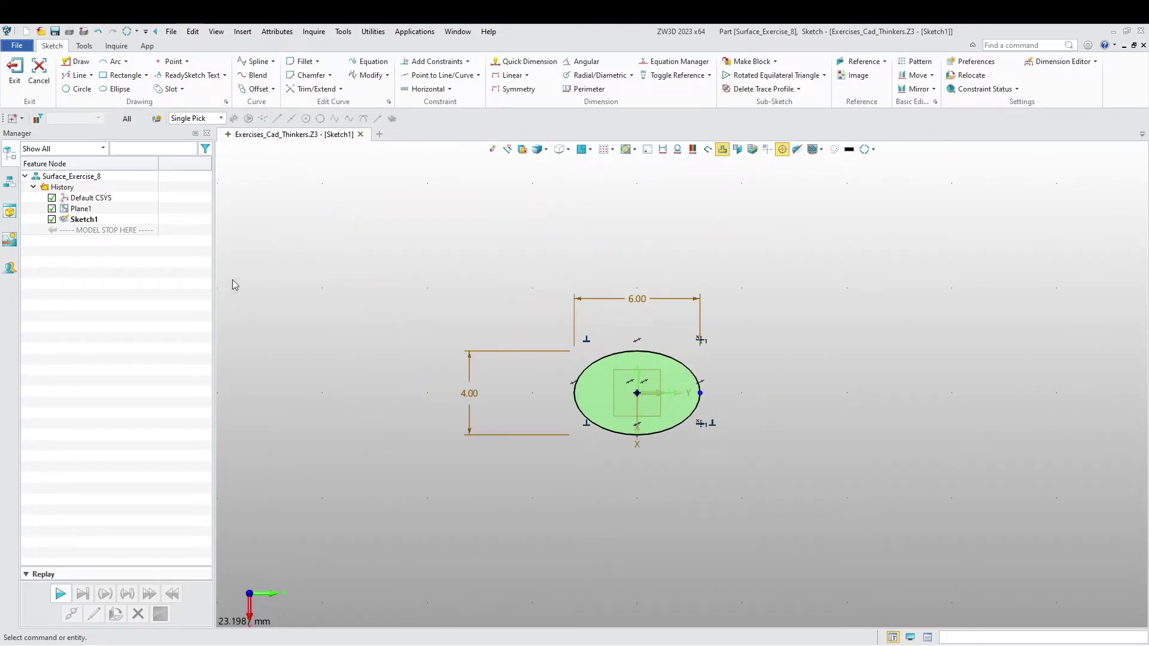
pyautogui.click(14, 69)
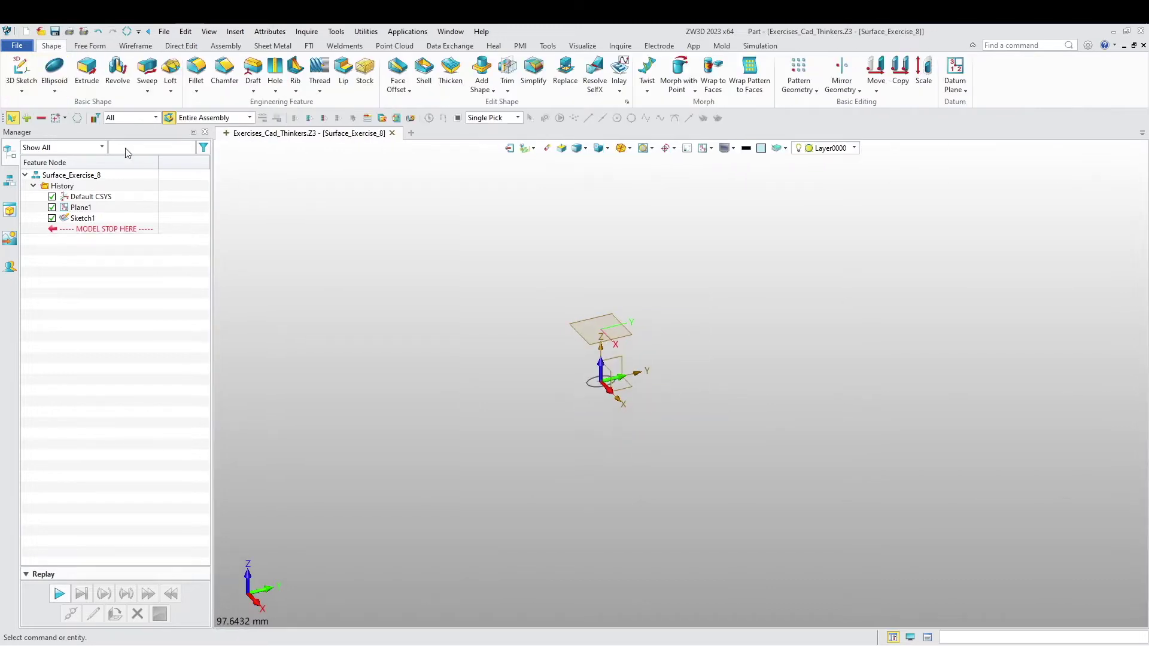
# In a second sketch on the XY plane, draw an origin-centred ellipse about 12 mm wide and 6.5 mm high around the small one.
pyautogui.rightClick(470, 347)
pyautogui.click(506, 414)
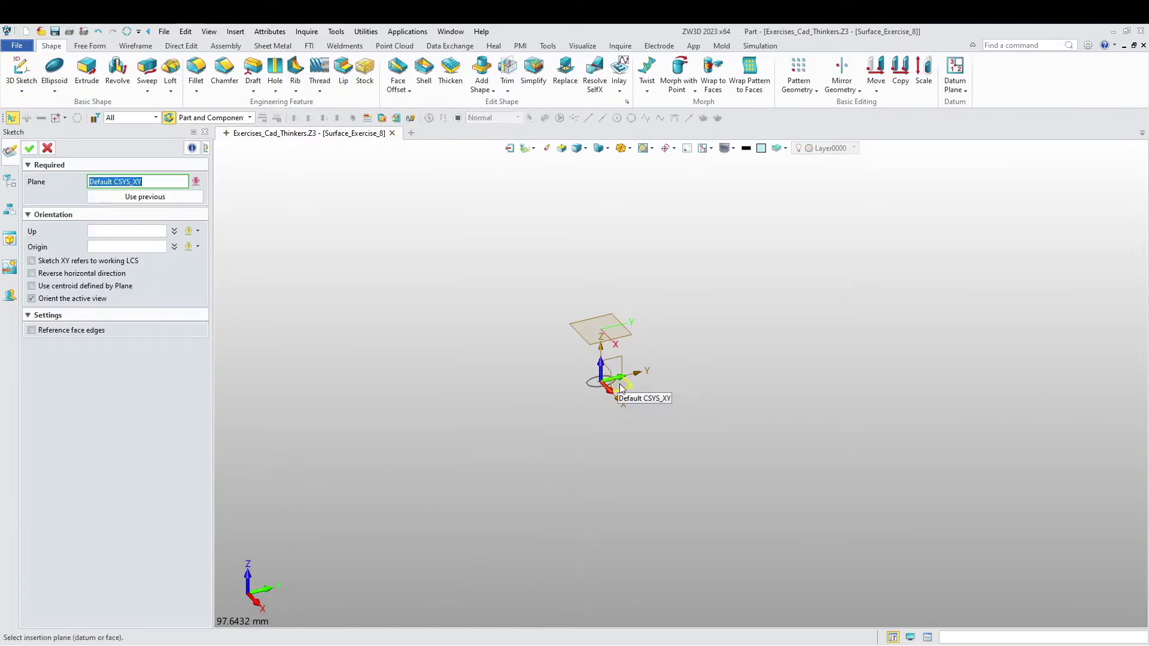
pyautogui.middleClick(523, 384)
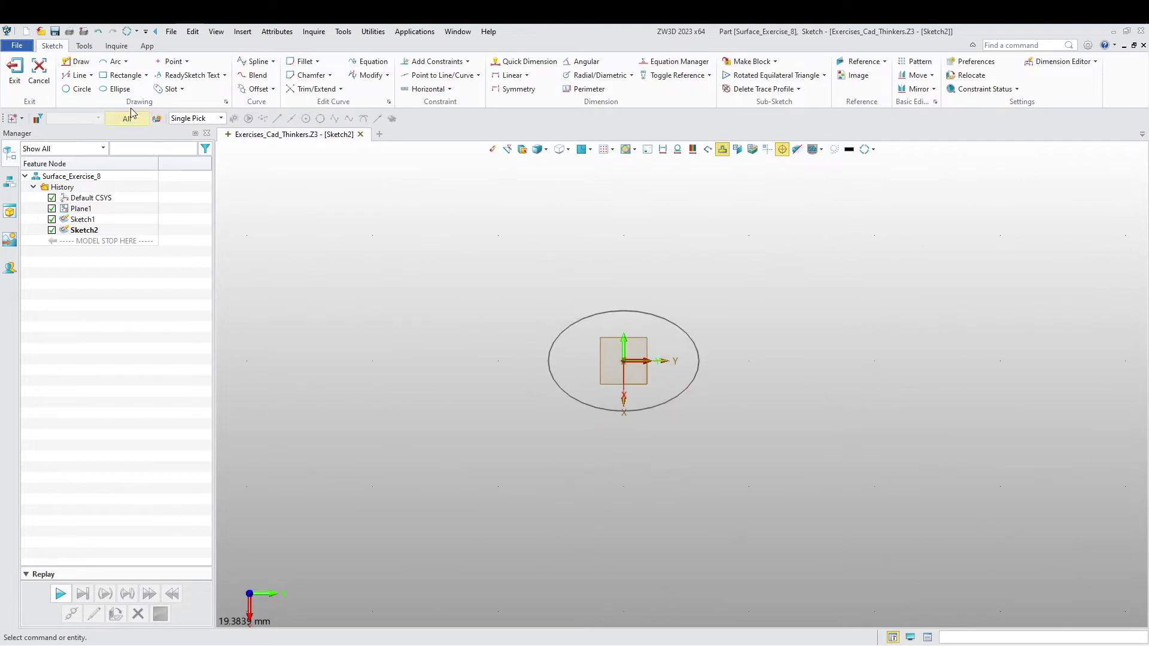
pyautogui.click(120, 89)
pyautogui.click(624, 361)
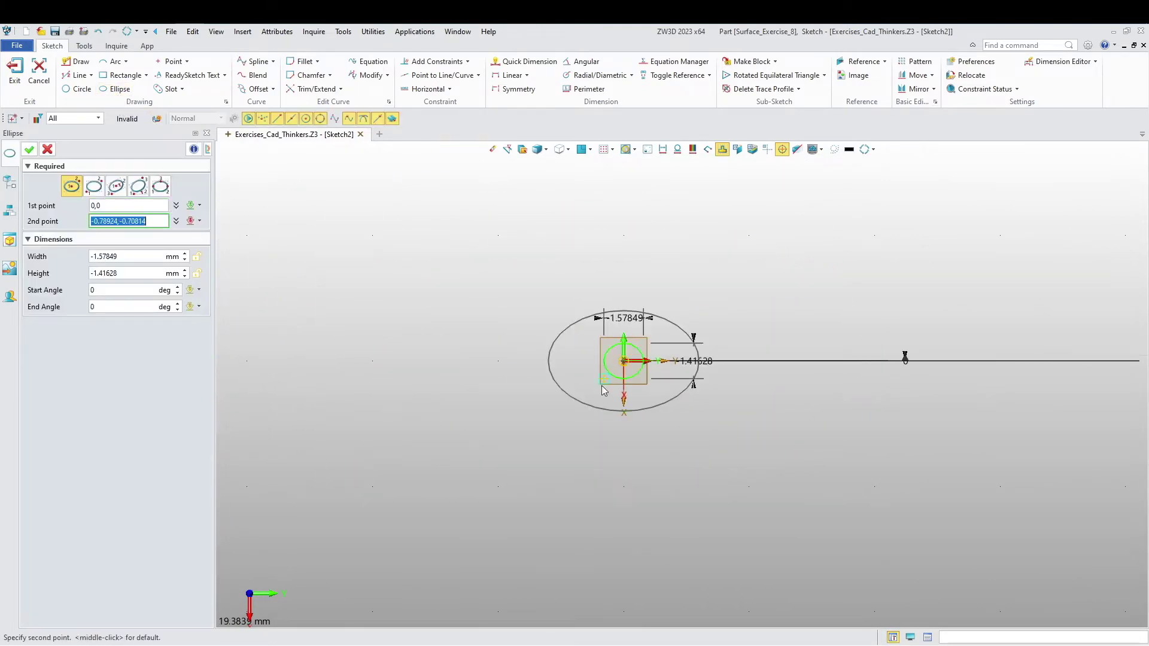
pyautogui.click(774, 441)
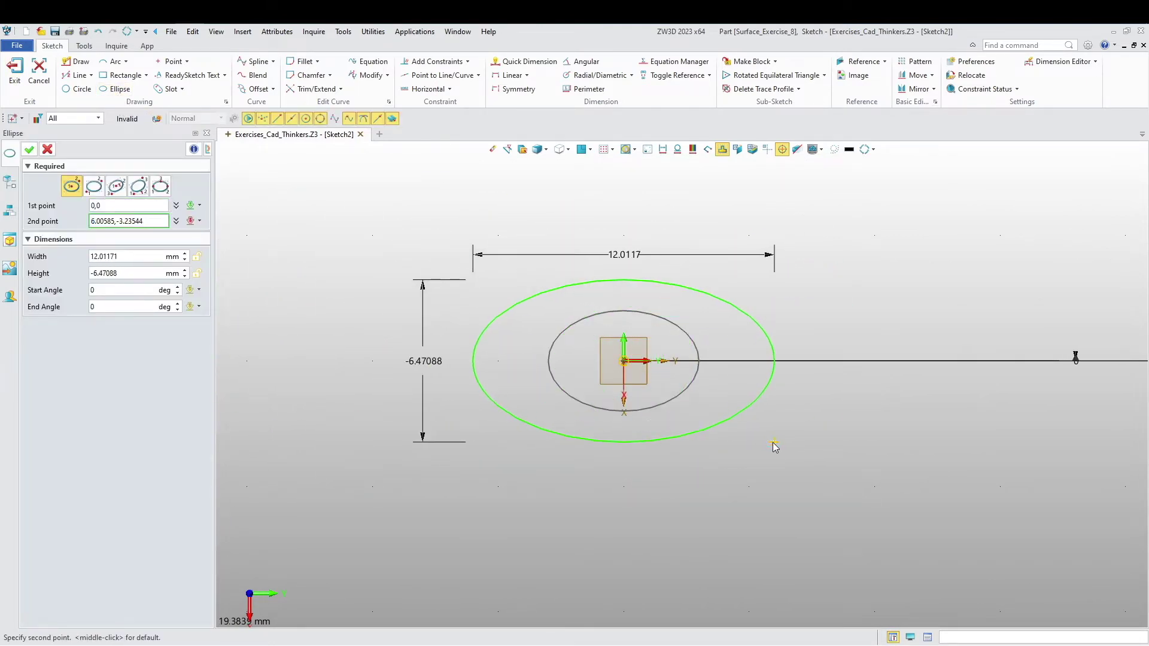
pyautogui.middleClick(546, 458)
# Set the second ellipse's width to 16 mm and its height to 10 mm, and finish the sketch.
pyautogui.doubleClick(663, 255)
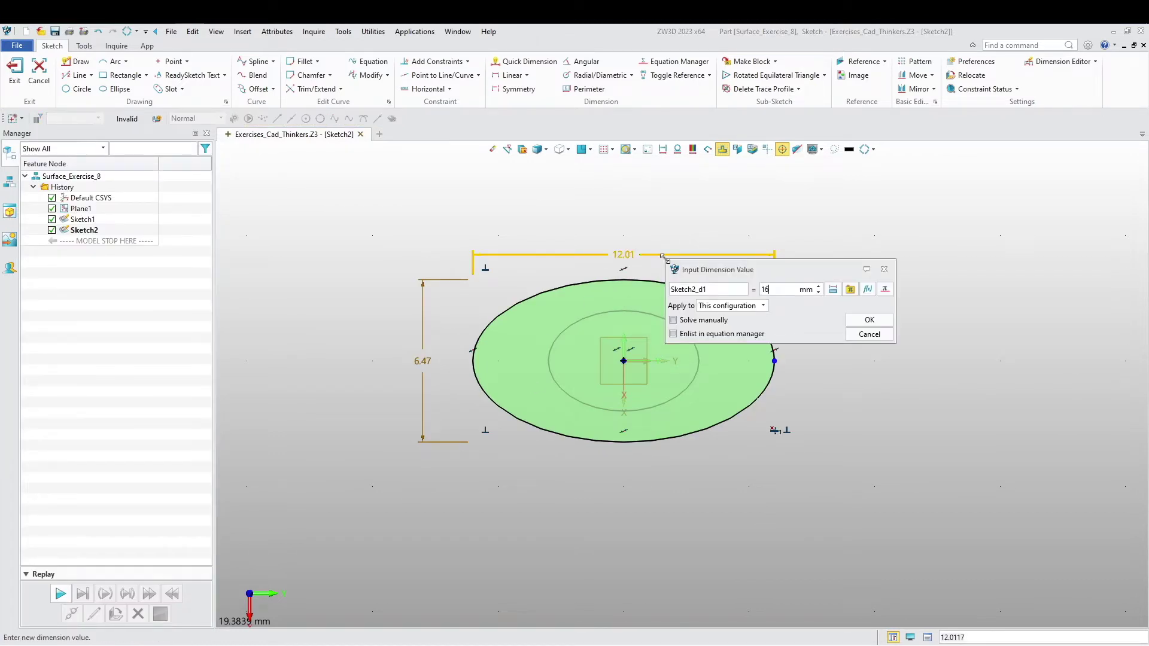
pyautogui.press('Return')
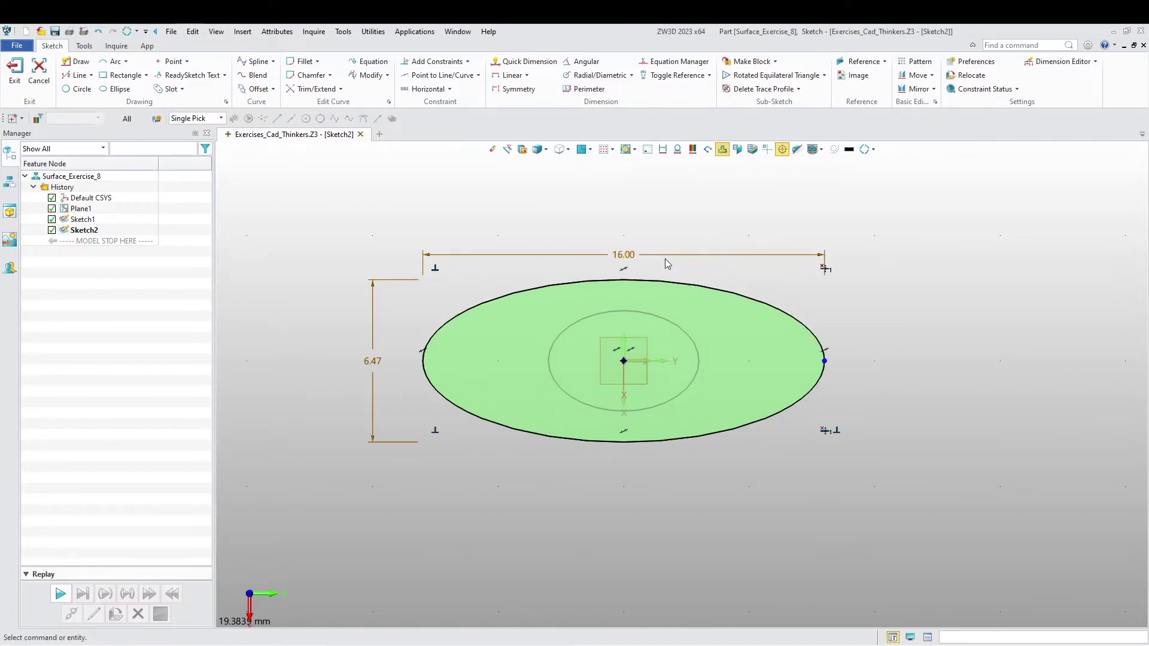
pyautogui.doubleClick(373, 331)
pyautogui.write('10')
pyautogui.press('Return')
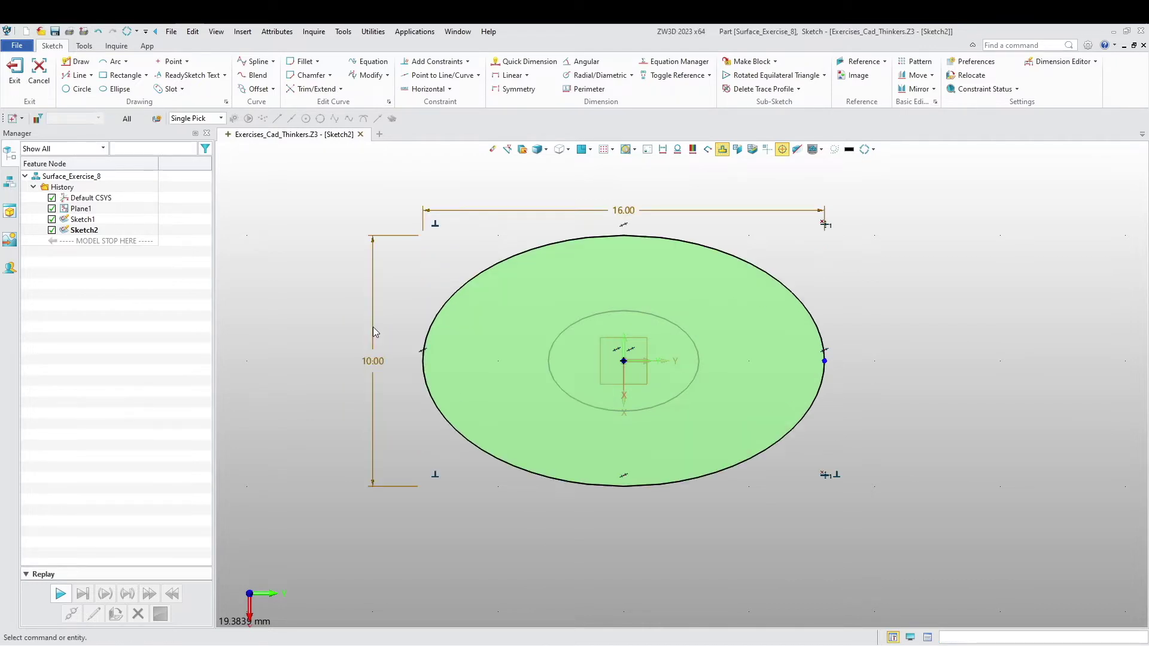
pyautogui.click(15, 70)
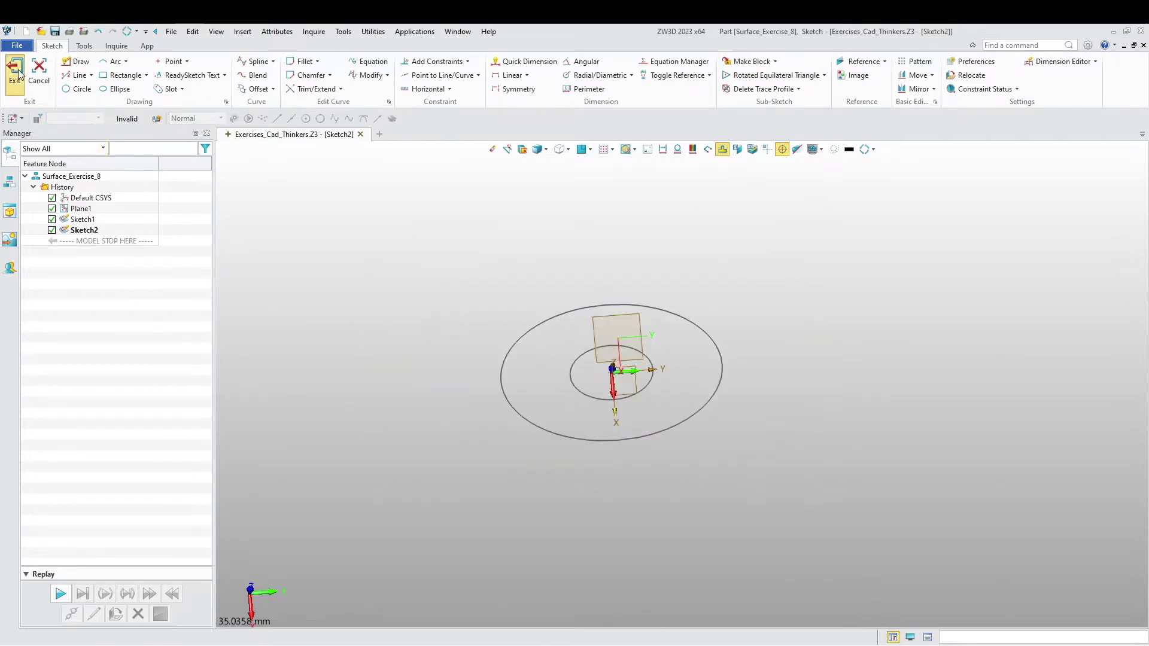
# On the offset datum plane, sketch an origin-centred ellipse about 29.5 mm wide and 17 mm high.
pyautogui.scroll(2, 537, 405)
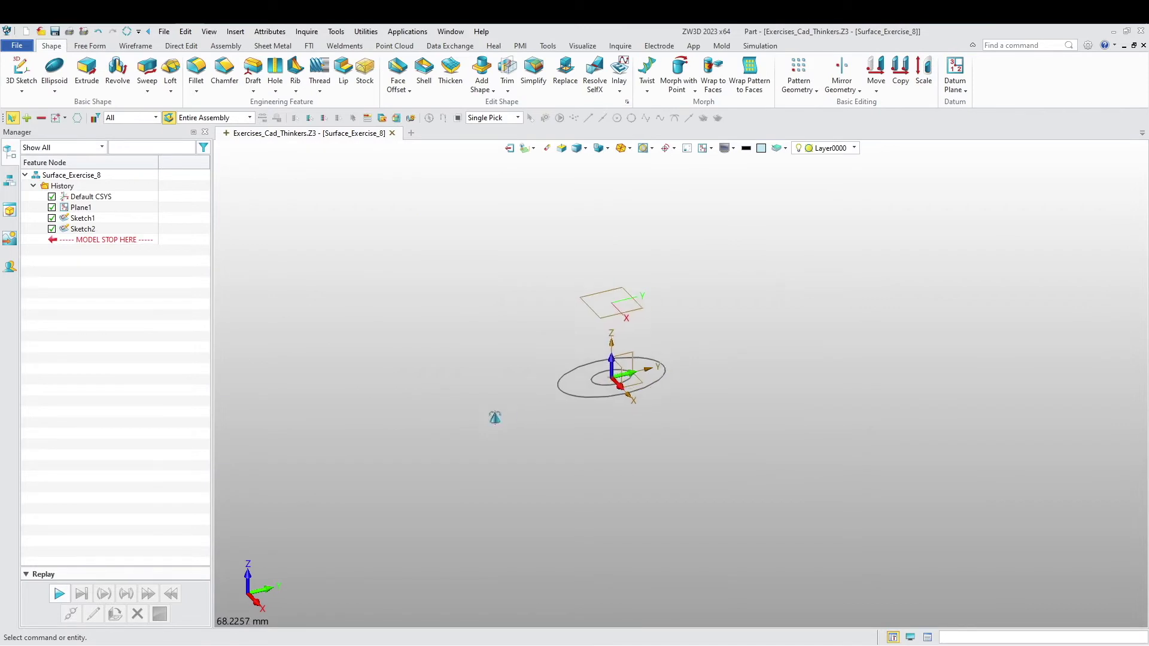
pyautogui.rightClick(462, 332)
pyautogui.click(492, 397)
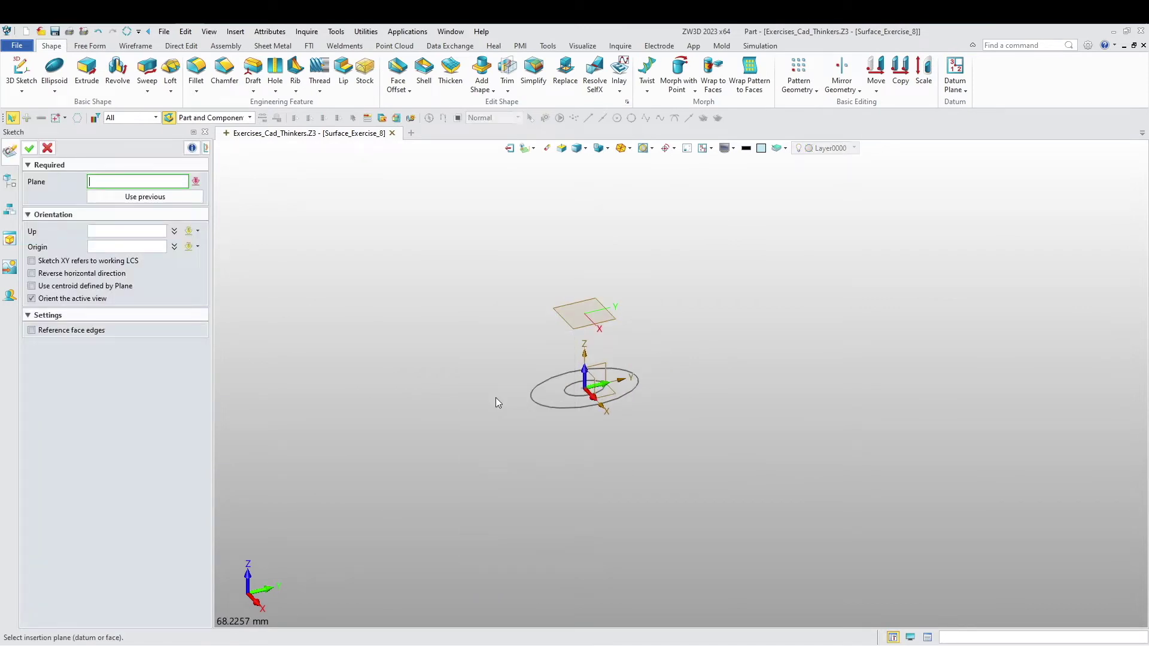
pyautogui.click(567, 318)
pyautogui.middleClick(488, 341)
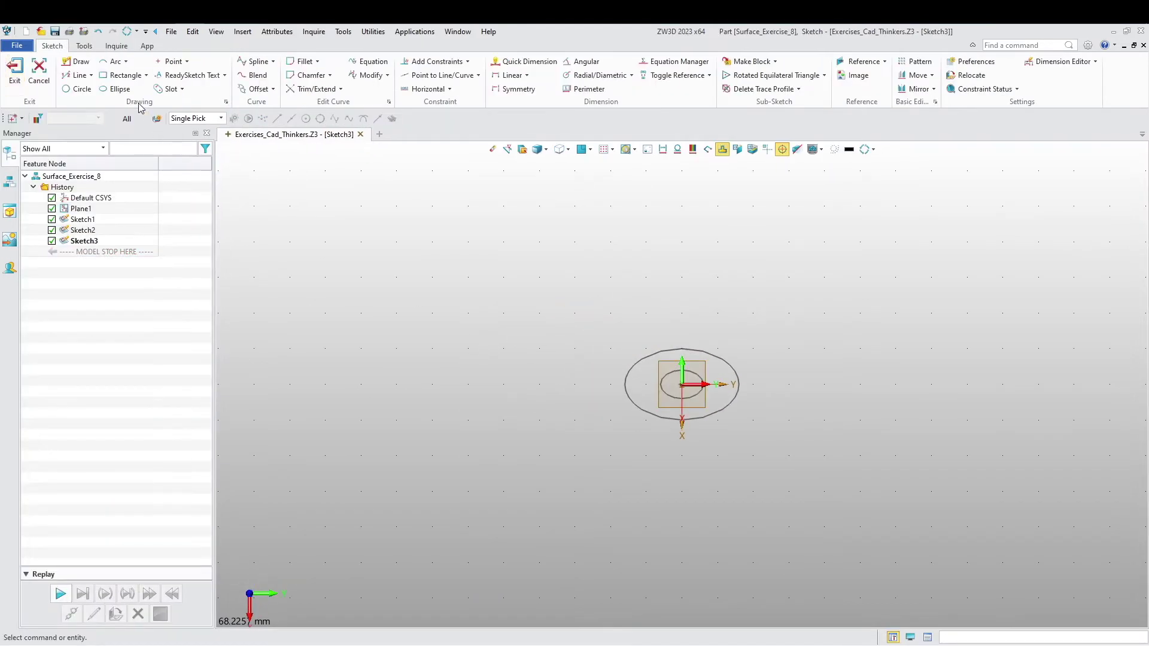
pyautogui.click(116, 89)
pyautogui.click(670, 399)
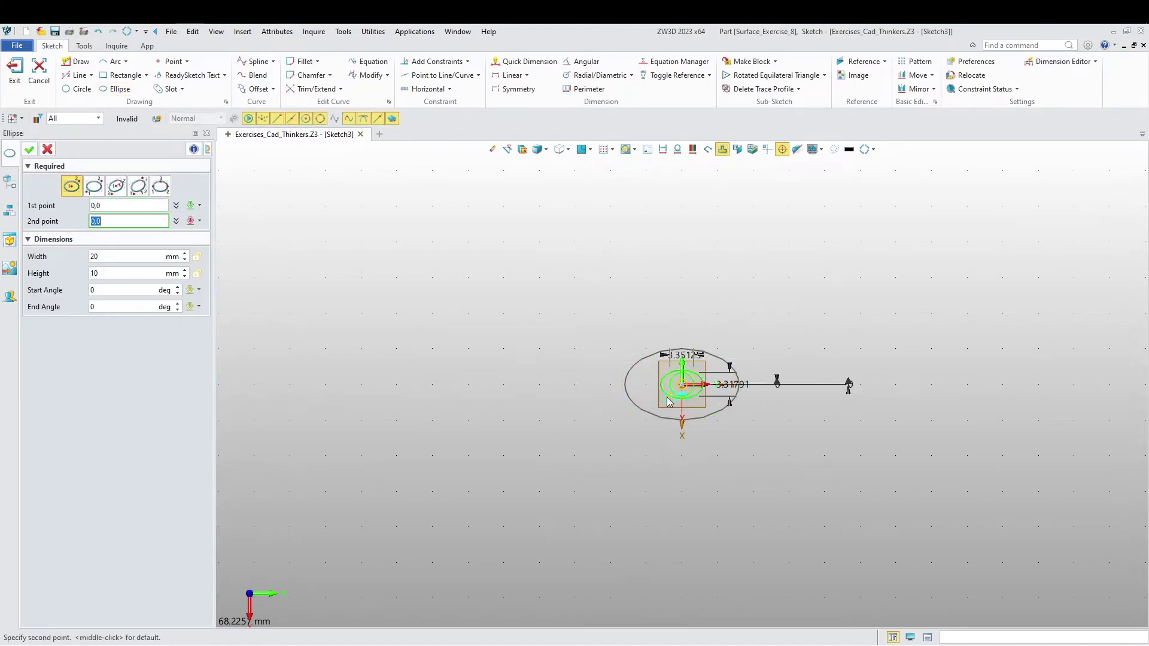
pyautogui.click(566, 447)
pyautogui.middleClick(500, 424)
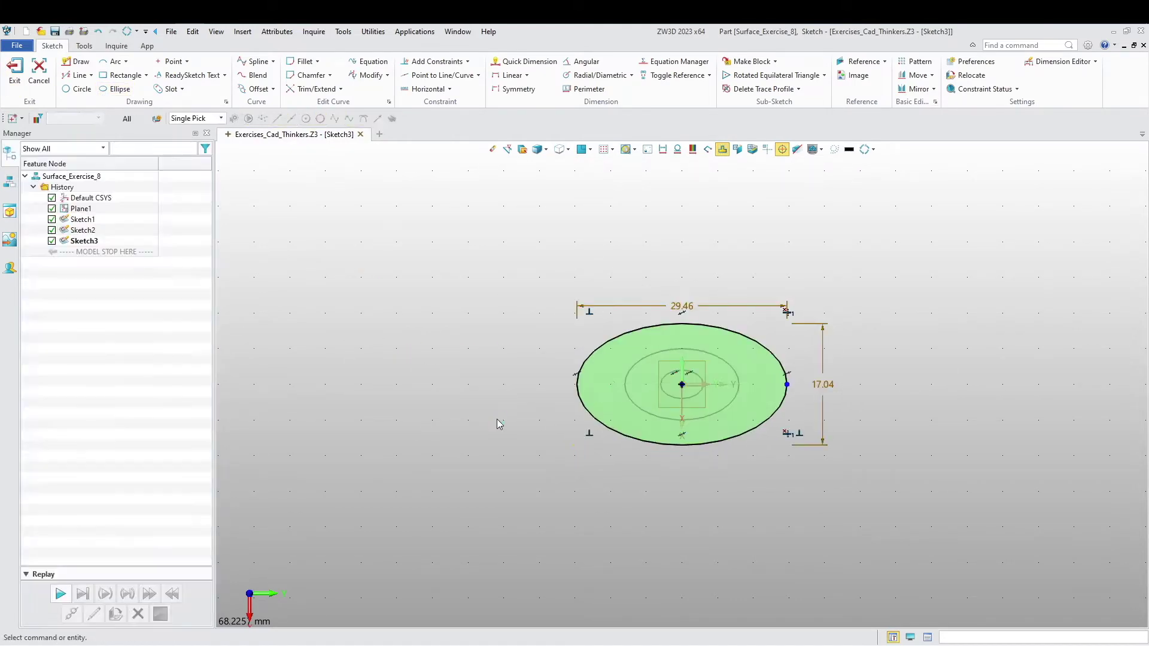
# Set the offset-plane ellipse's width to 24 mm and its height to 18 mm, and finish the sketch.
pyautogui.doubleClick(712, 307)
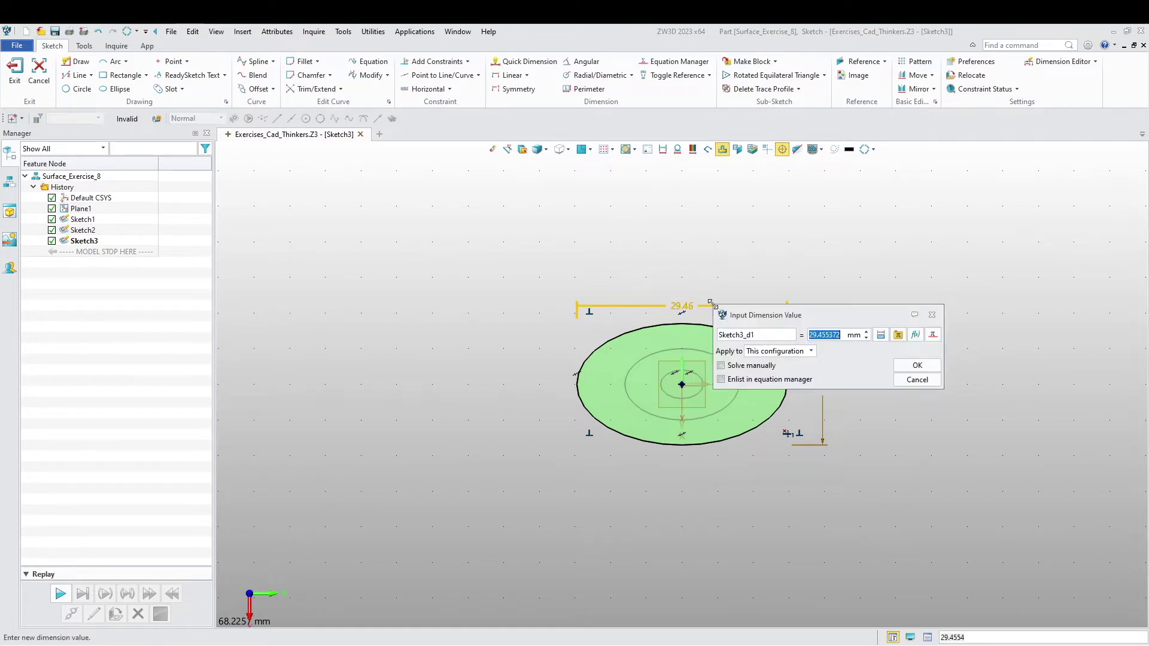
pyautogui.write('24')
pyautogui.press('Return')
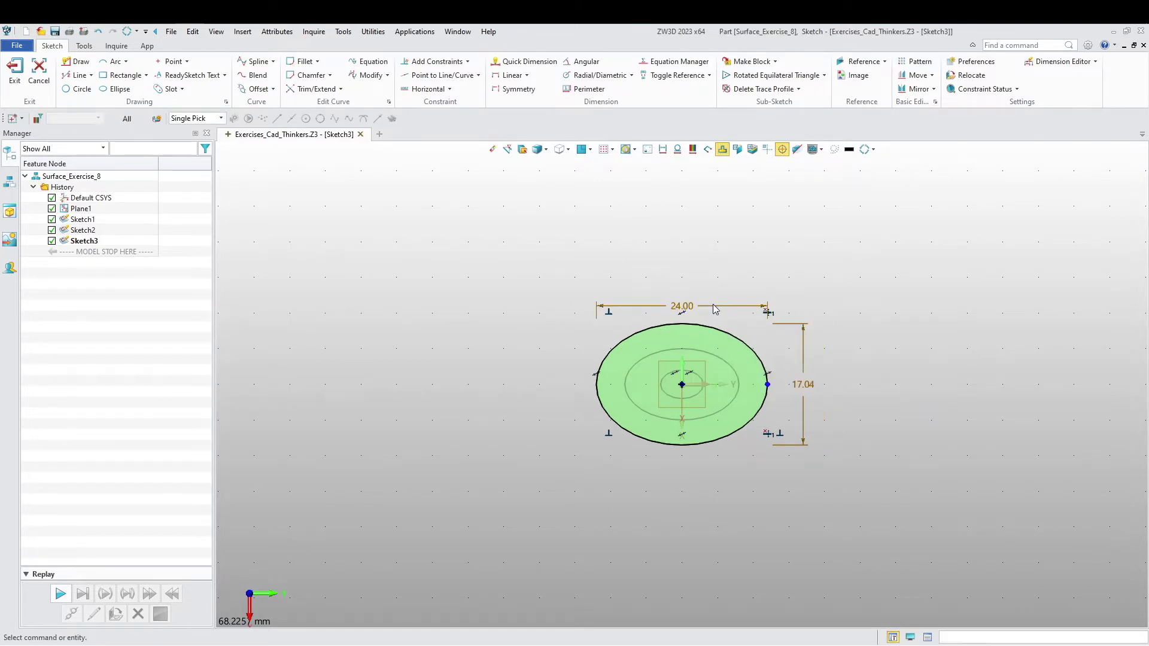
pyautogui.doubleClick(801, 340)
pyautogui.write('1')
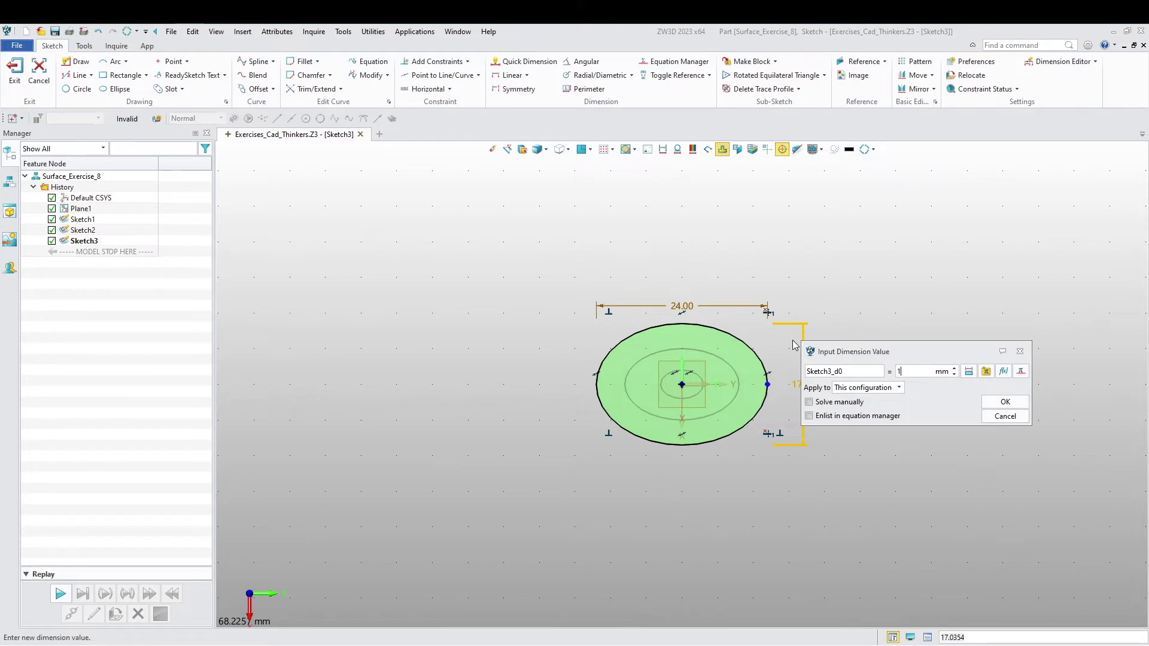
pyautogui.write('8')
pyautogui.press('Return')
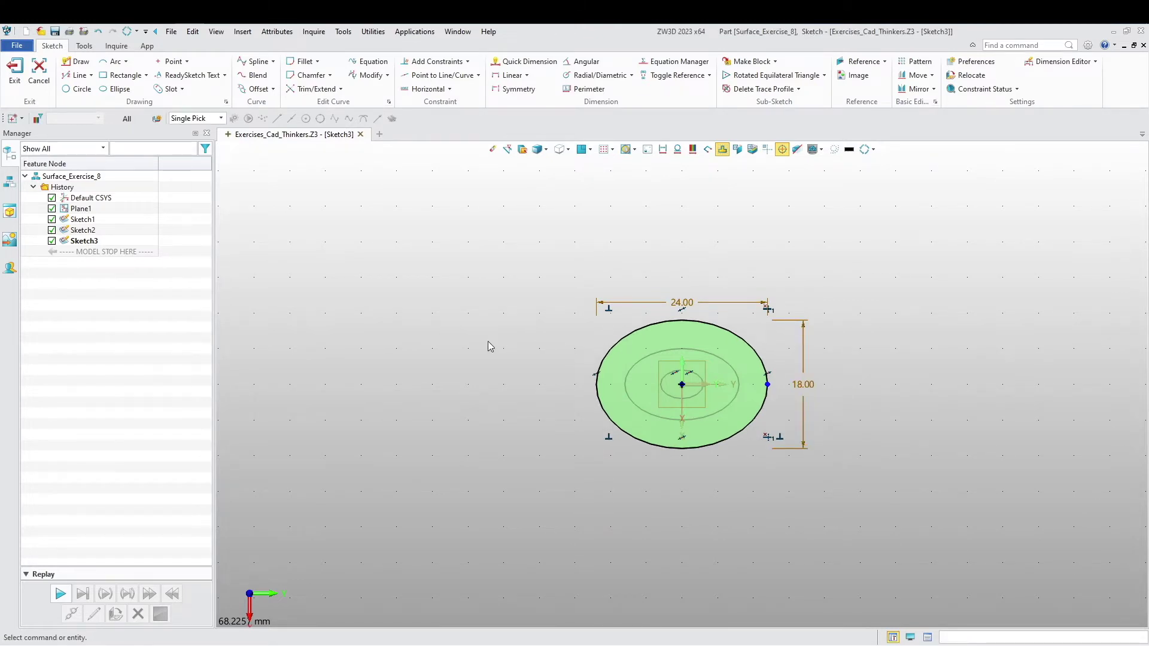
pyautogui.click(14, 70)
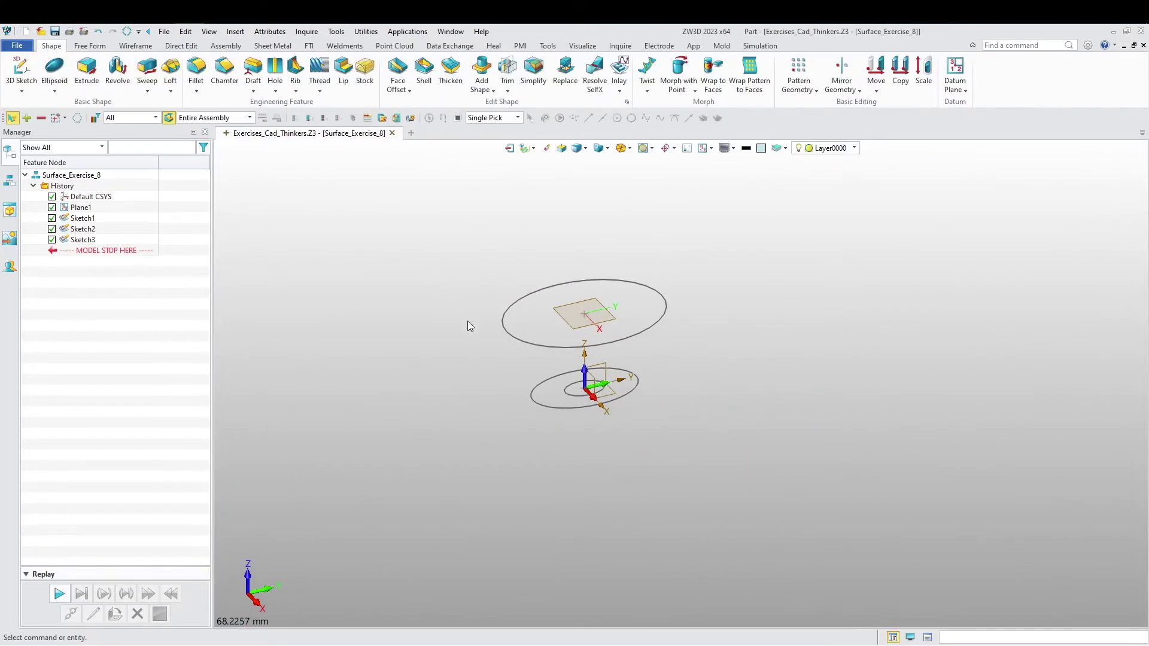
# In a new sketch on the YZ plane, draw an outward-bulging arc of about 17.2 mm radius joining the -Y ends of the upper and larger lower ellipses.
pyautogui.scroll(2, 467, 347)
pyautogui.scroll(-1, 454, 361)
pyautogui.rightClick(431, 306)
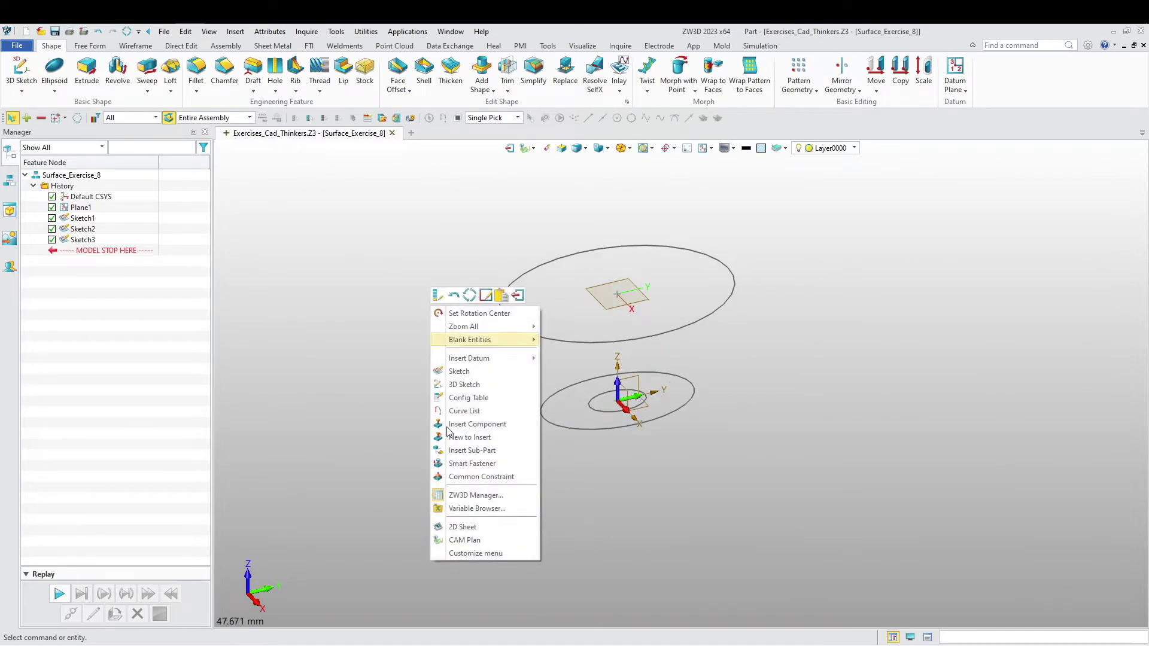
pyautogui.click(473, 373)
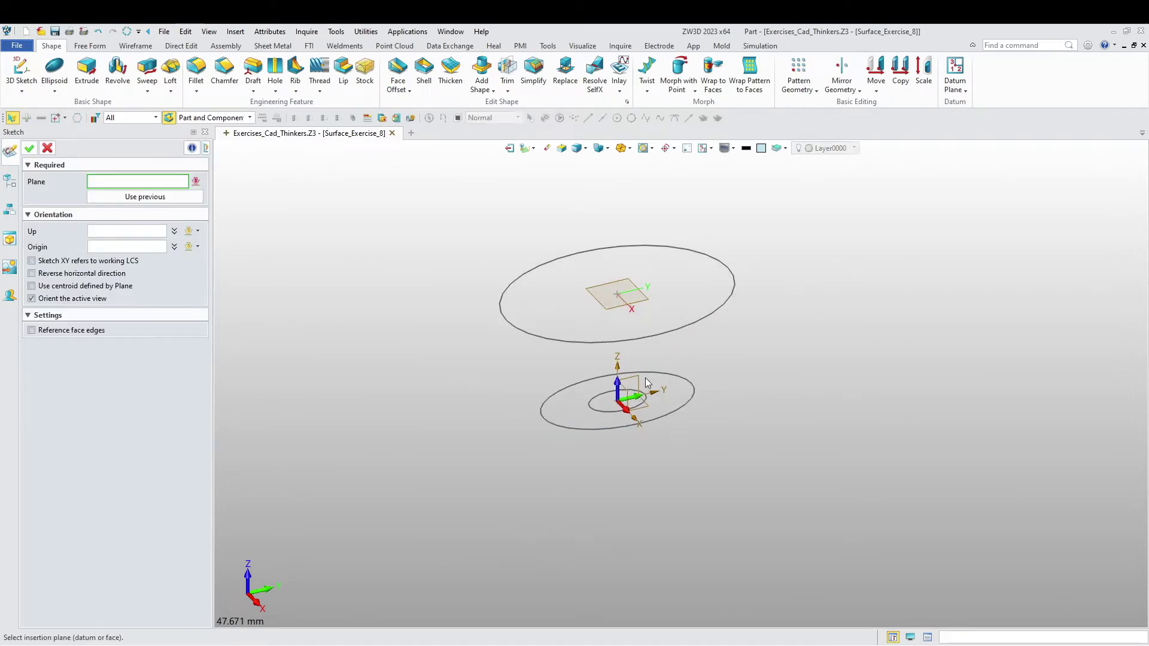
pyautogui.click(639, 387)
pyautogui.middleClick(433, 387)
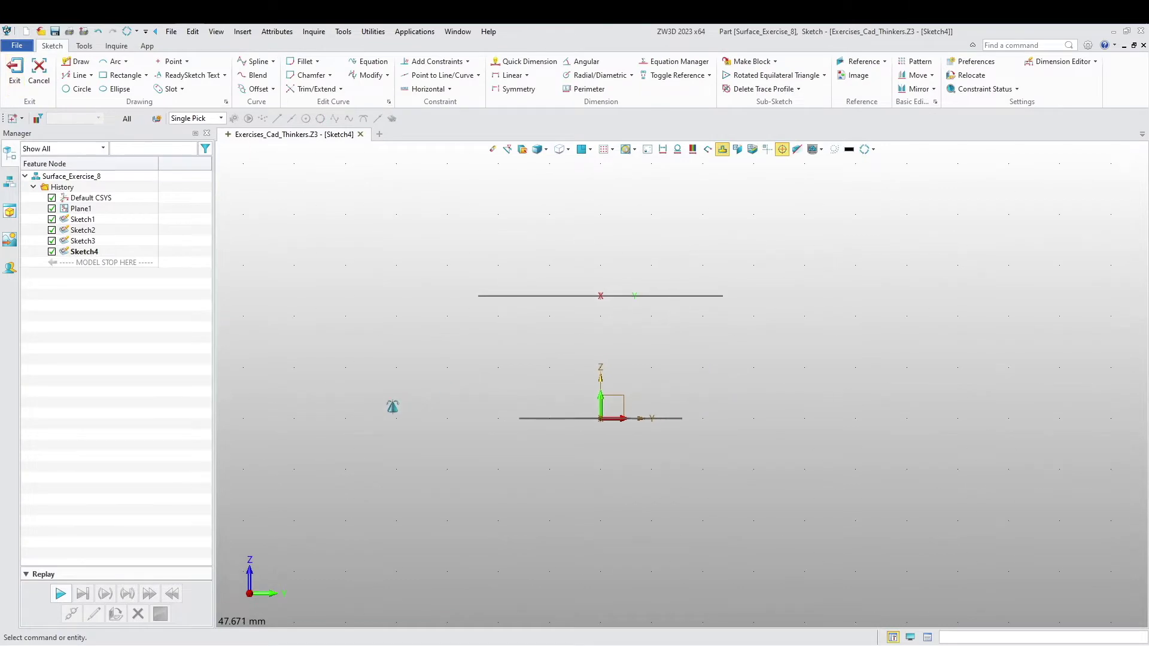
pyautogui.scroll(2, 389, 404)
pyautogui.moveTo(375, 391); pyautogui.dragTo(361, 375, button='middle')
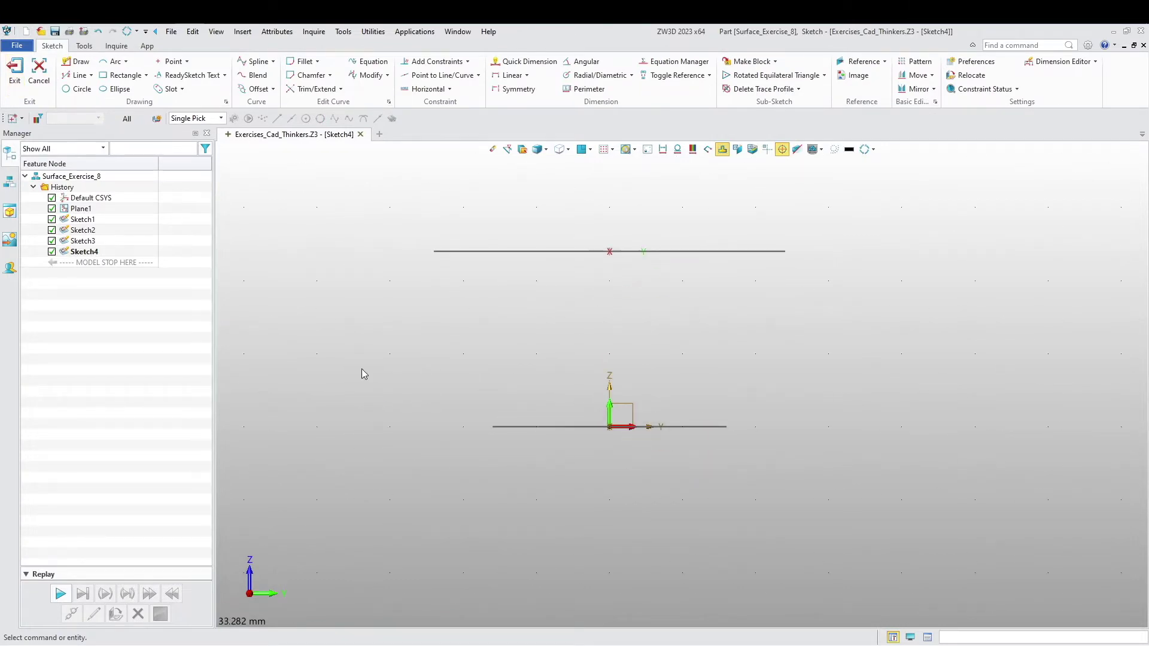
pyautogui.click(114, 61)
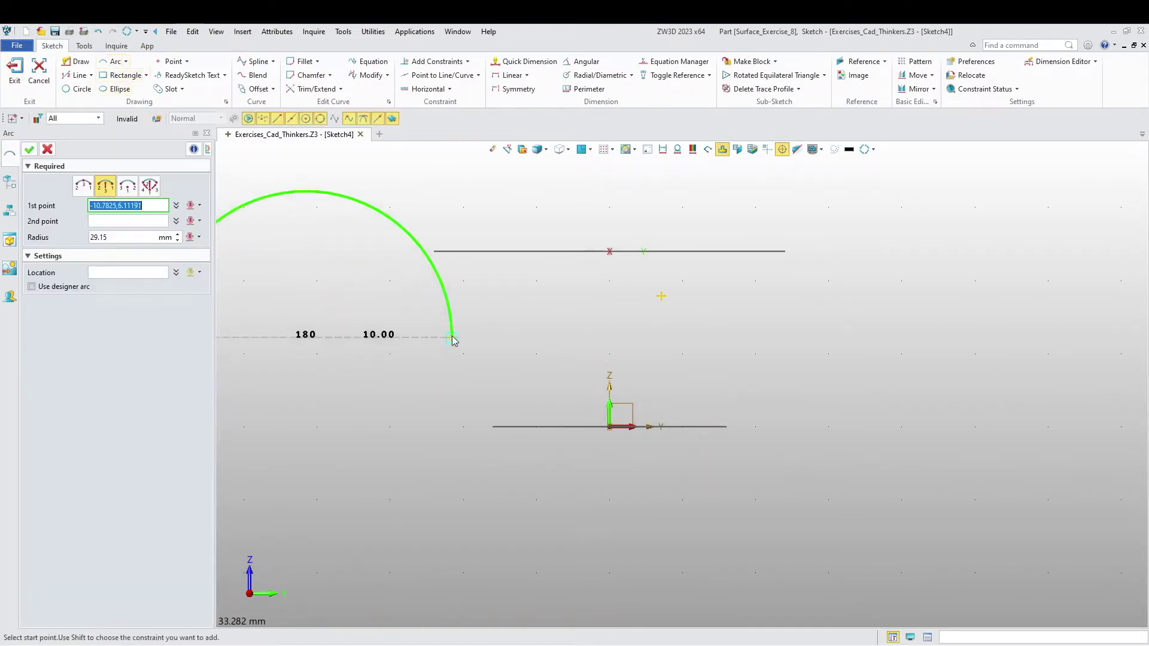
pyautogui.click(434, 251)
pyautogui.click(494, 426)
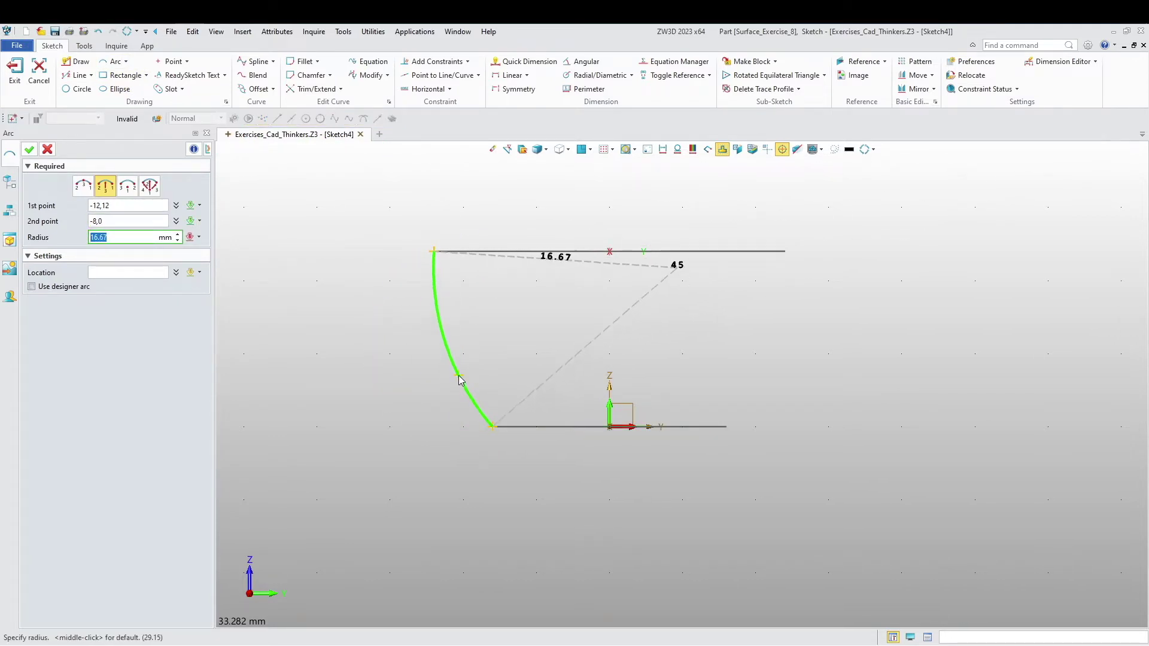
pyautogui.click(460, 379)
pyautogui.middleClick(443, 399)
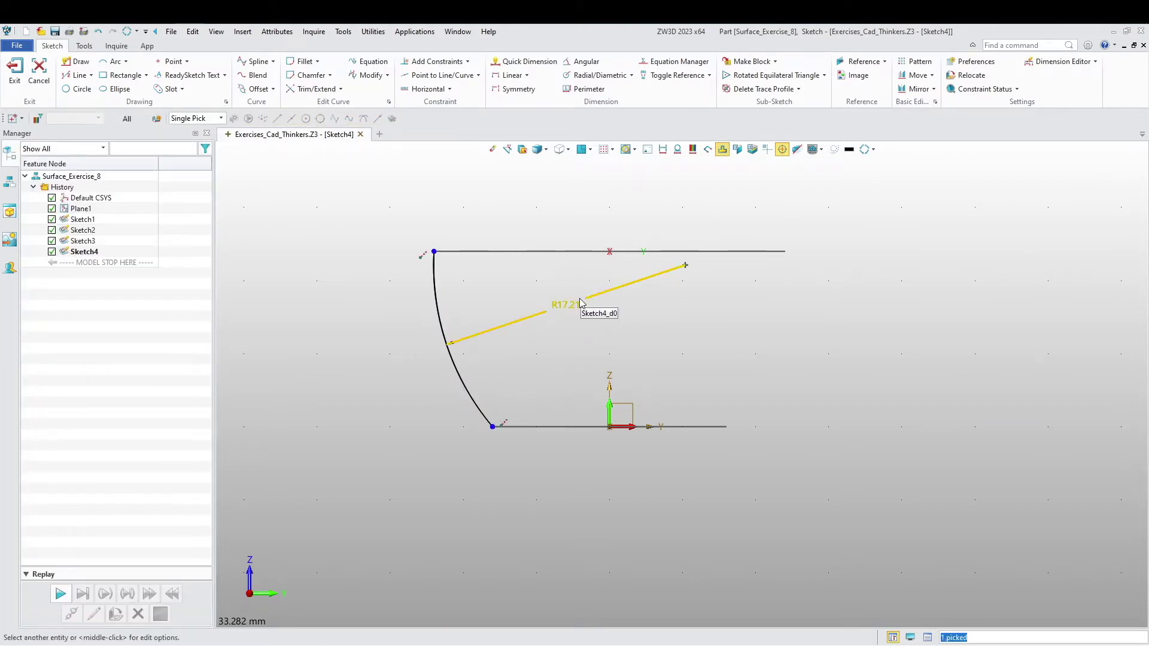
# Set the side arc's radius to 25 mm and finish the sketch.
pyautogui.click(578, 297)
pyautogui.write('25')
pyautogui.press('Return')
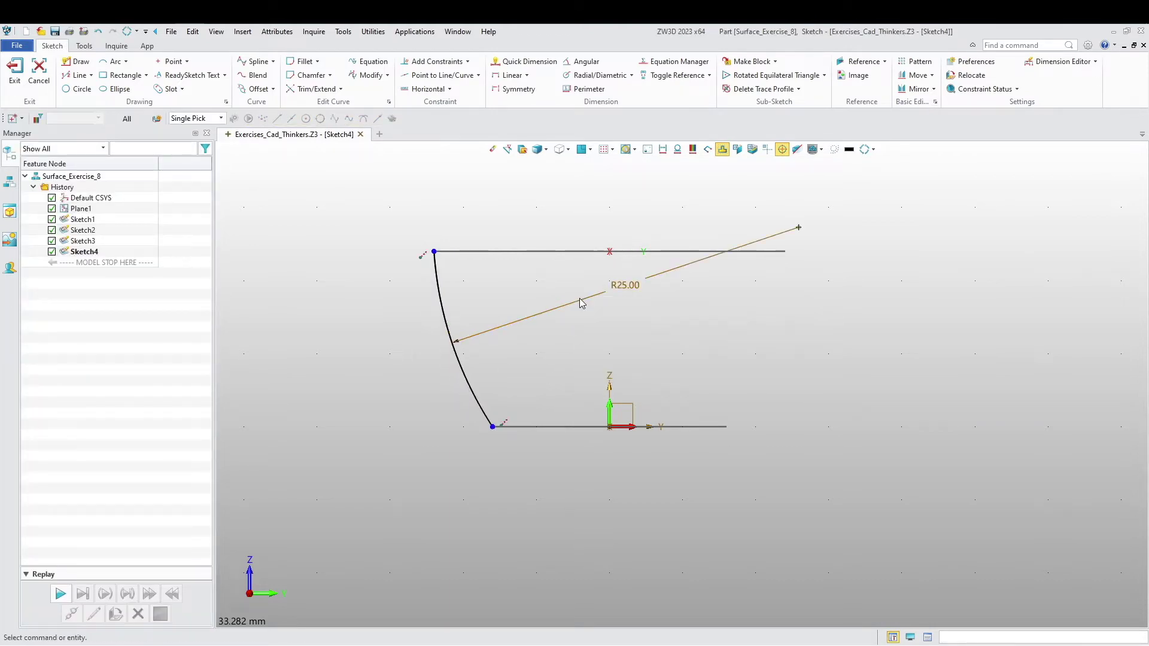
pyautogui.click(15, 70)
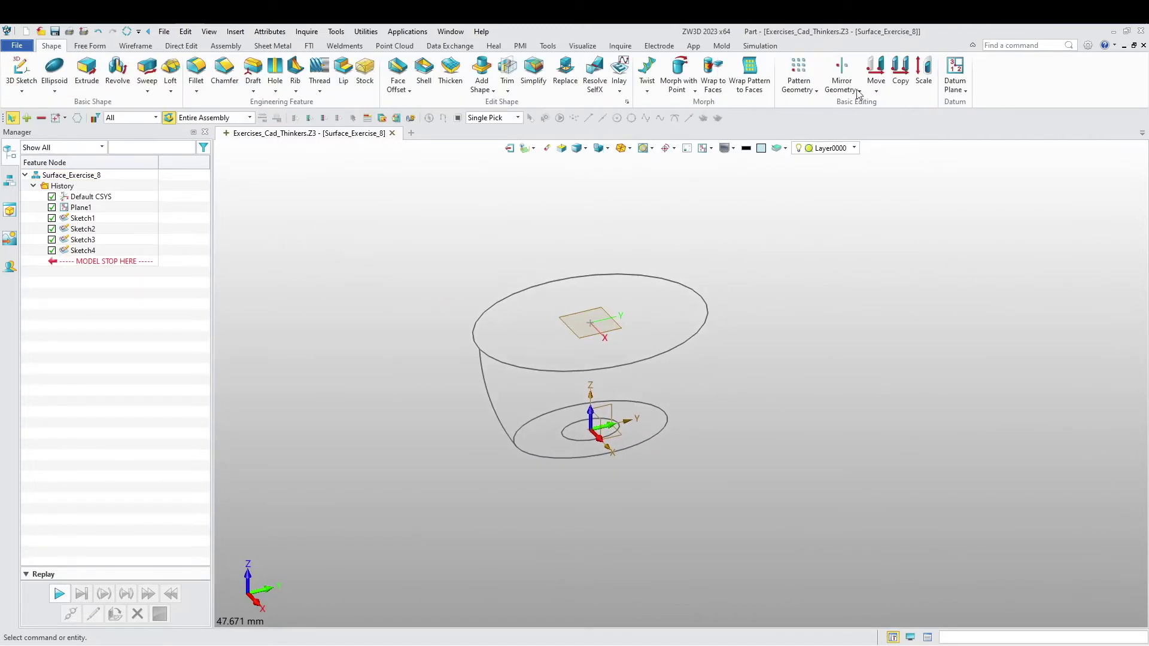
# Mirror the side arc sketch about the XZ plane as an associative copy on the opposite side of the ellipses.
pyautogui.click(833, 66)
pyautogui.click(486, 387)
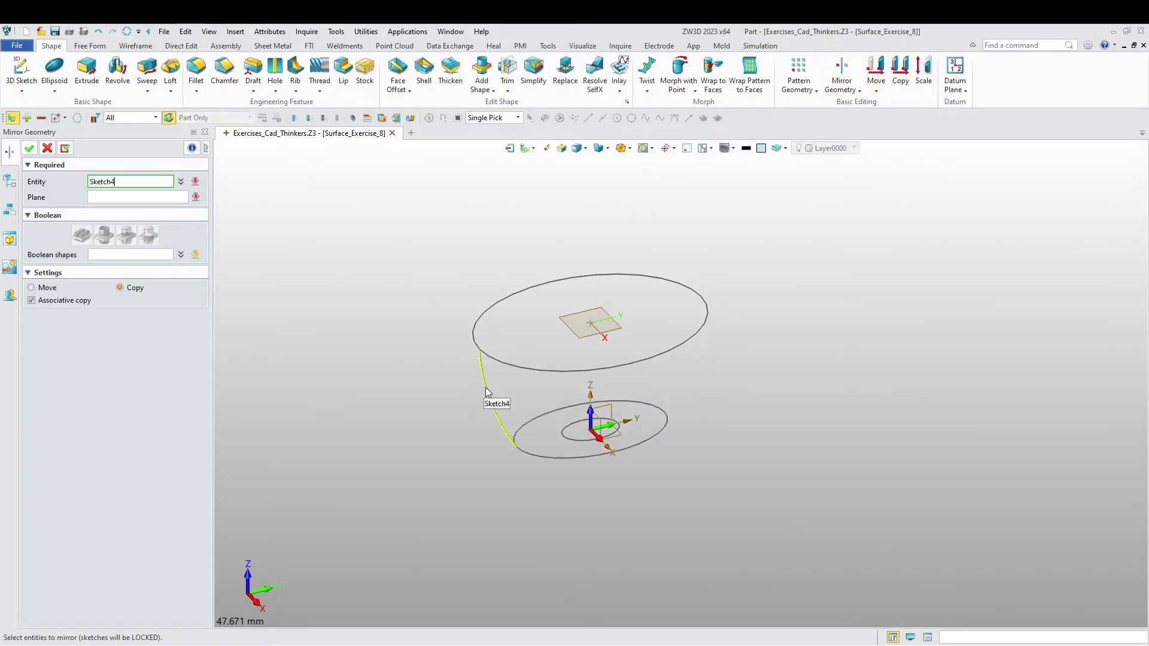
pyautogui.click(598, 428)
pyautogui.middleClick(530, 436)
pyautogui.moveTo(454, 476); pyautogui.dragTo(419, 414, button='right')
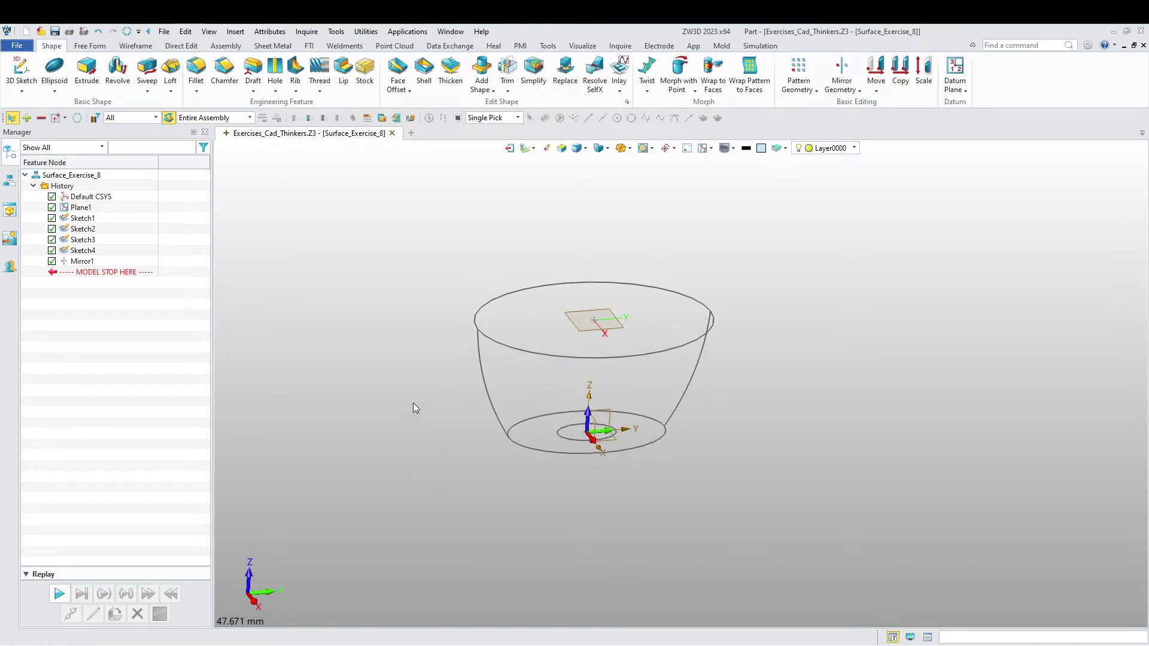
# In a new sketch on the YZ plane, draw a downward-sagging arc of about 30 mm radius between the upper ends of the two side arcs.
pyautogui.rightClick(413, 403)
pyautogui.click(453, 227)
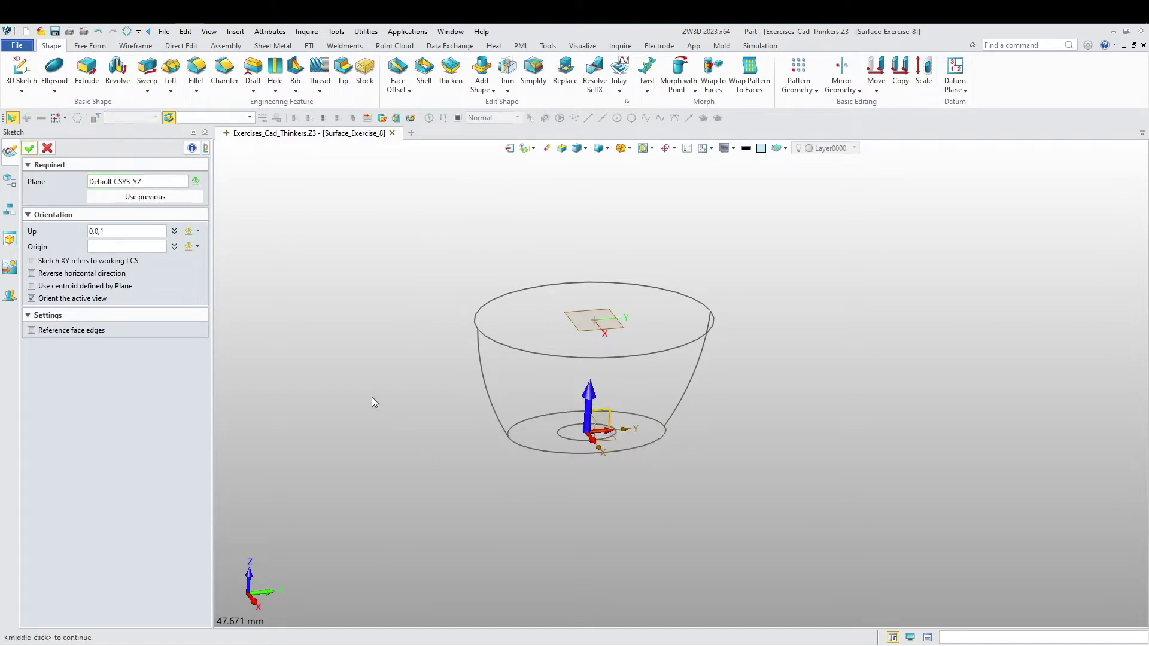
pyautogui.middleClick(343, 374)
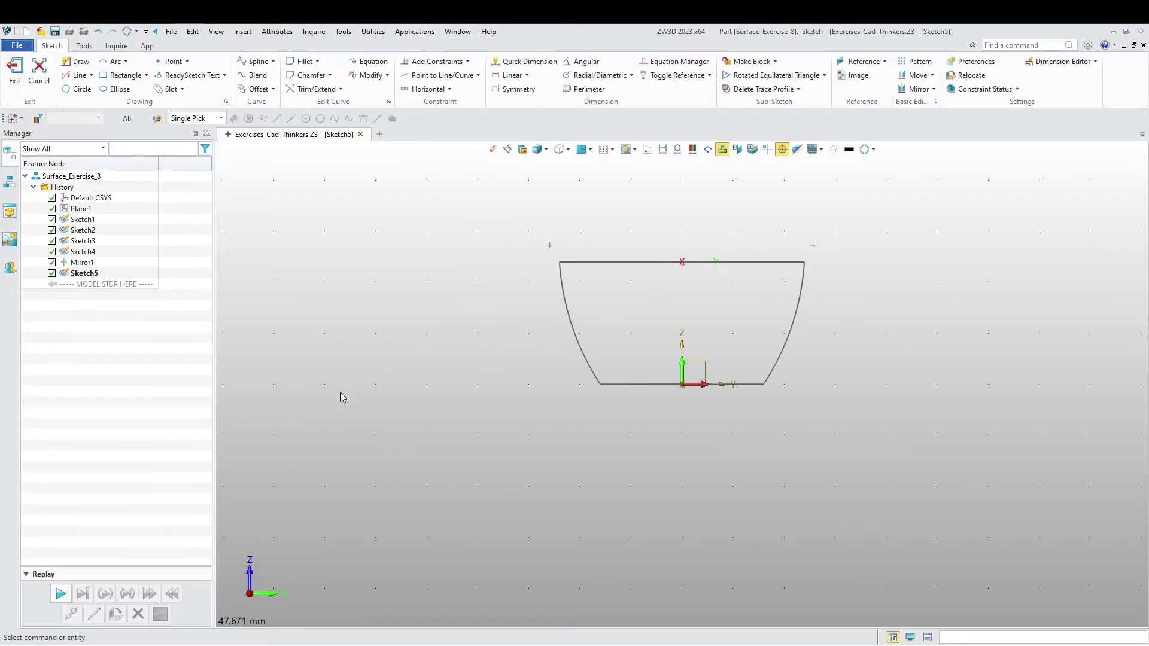
pyautogui.moveTo(374, 394); pyautogui.dragTo(351, 427, button='middle')
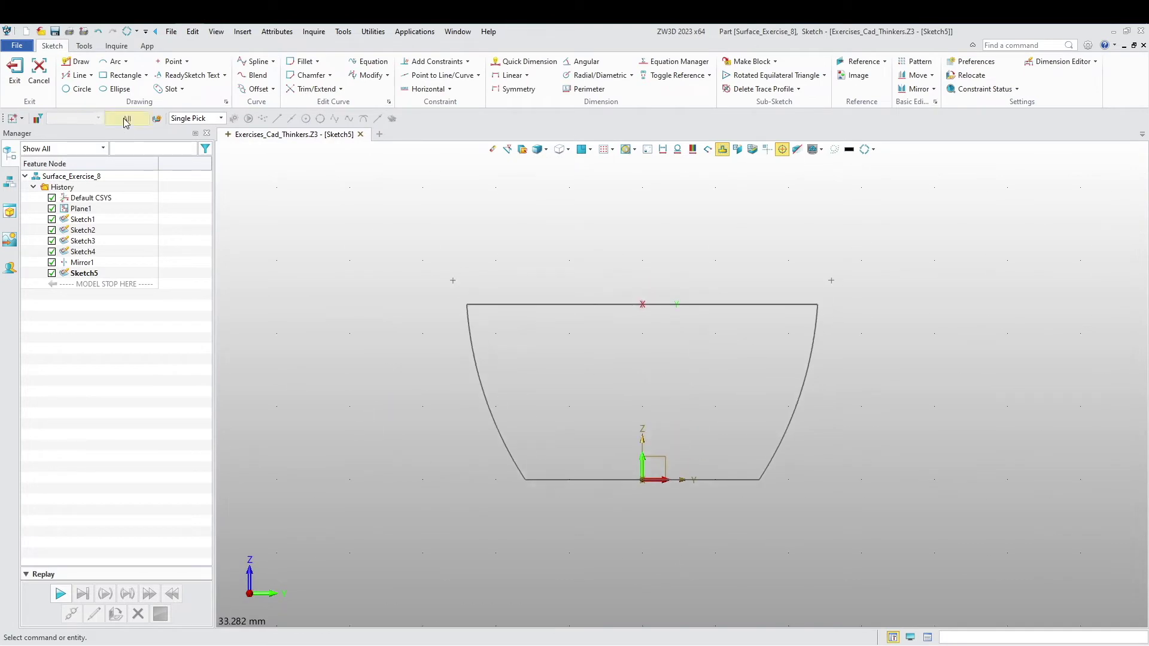
pyautogui.click(112, 62)
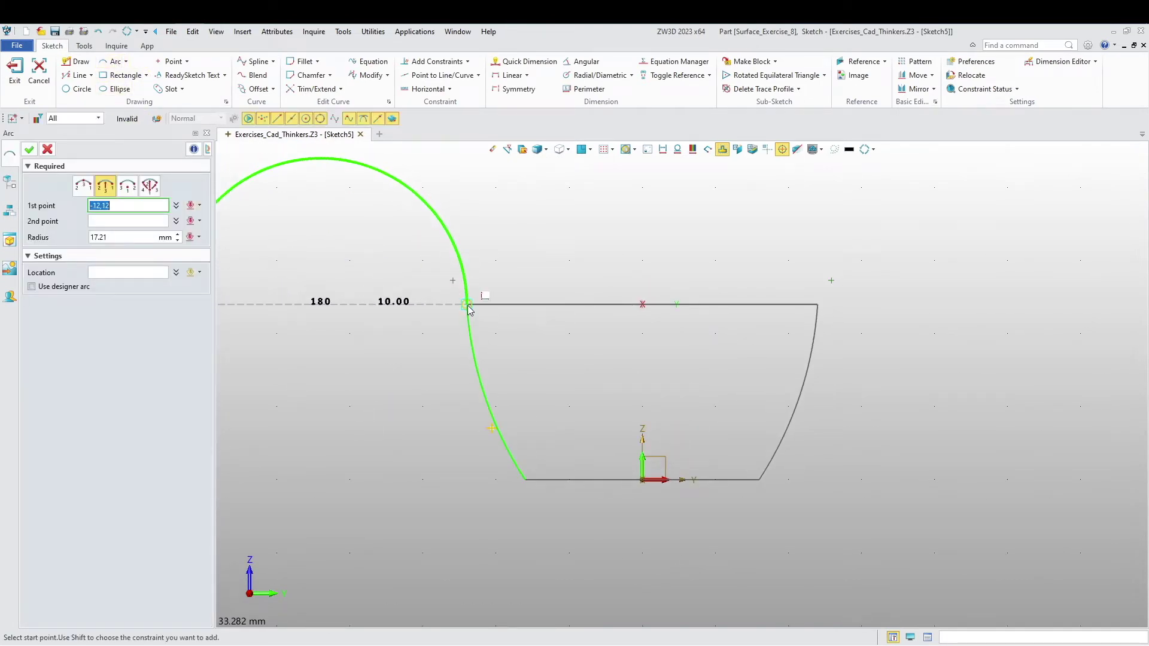
pyautogui.click(468, 305)
pyautogui.click(818, 305)
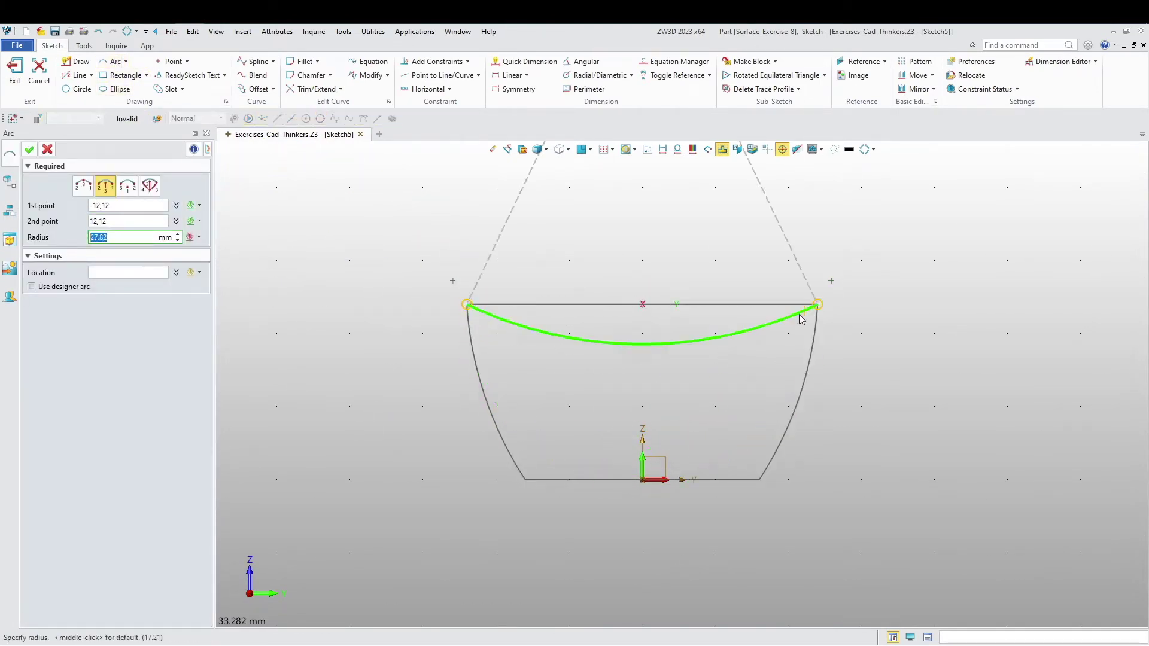
pyautogui.click(663, 340)
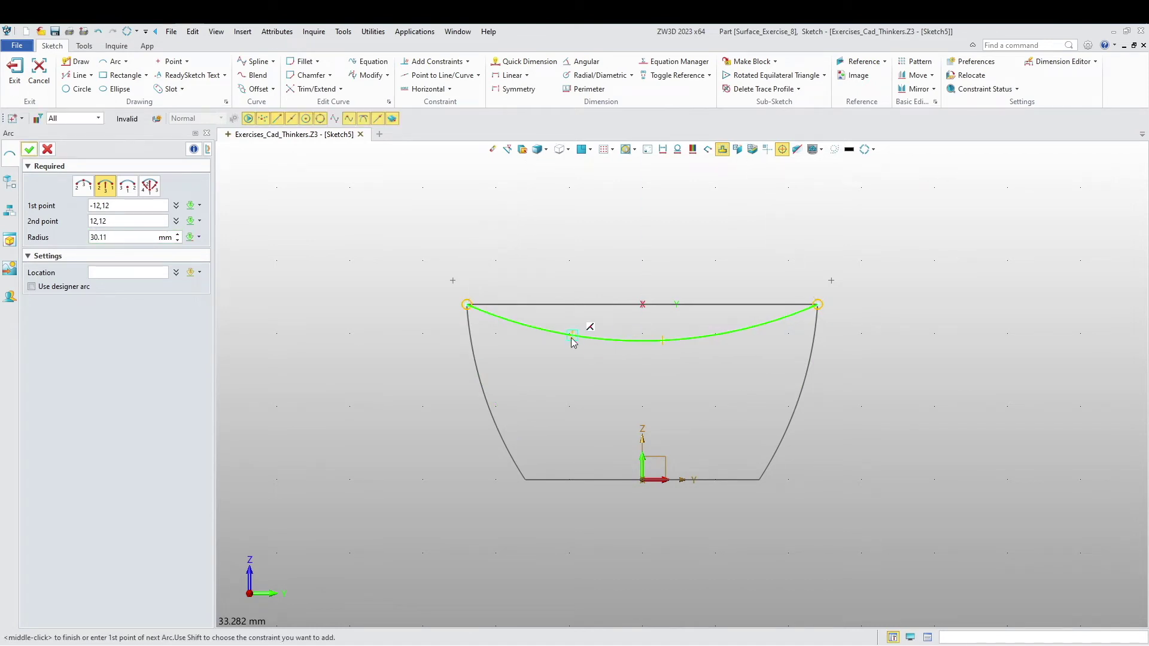
pyautogui.middleClick(569, 356)
# Set the sagging arc's radius to 40 mm and finish the sketch.
pyautogui.doubleClick(635, 293)
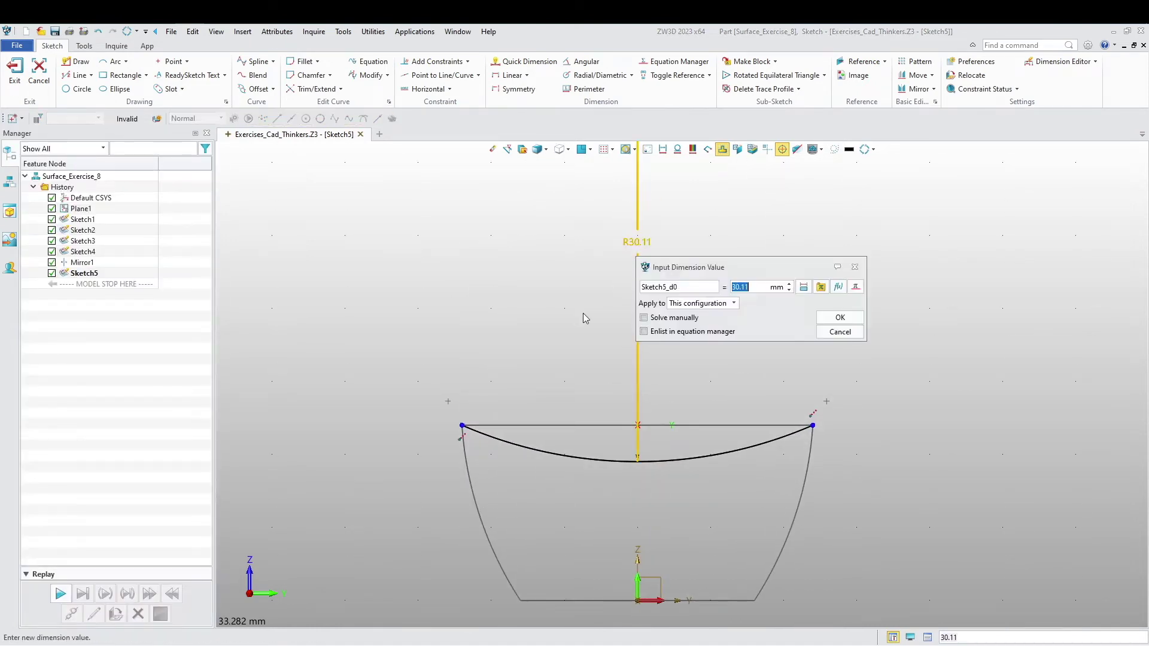
pyautogui.press('Return')
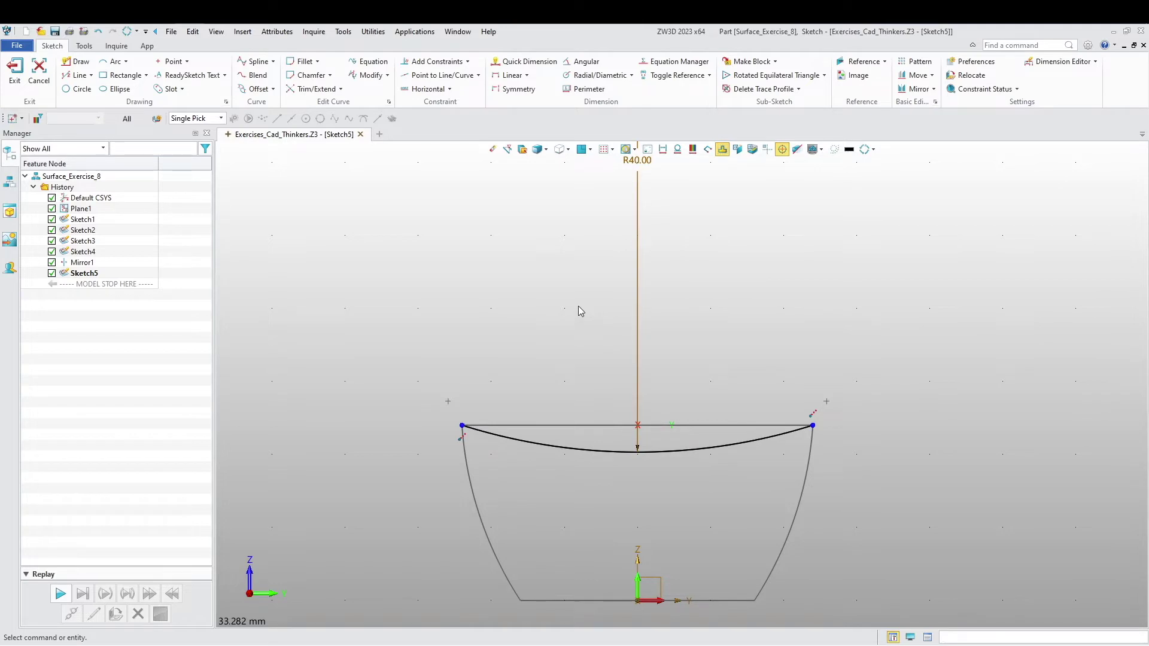
pyautogui.click(15, 70)
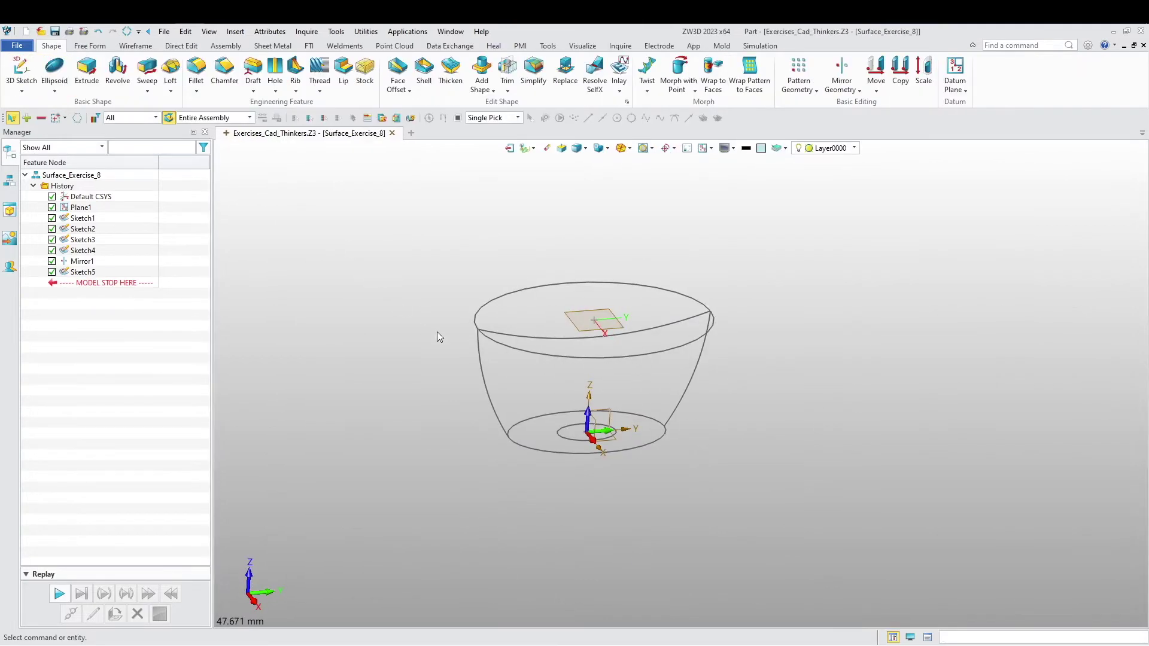
# Extrude the sagging arc symmetrically by 15 mm into a curved surface across the upper ellipse.
pyautogui.moveTo(378, 359); pyautogui.dragTo(383, 424, button='middle')
pyautogui.click(87, 71)
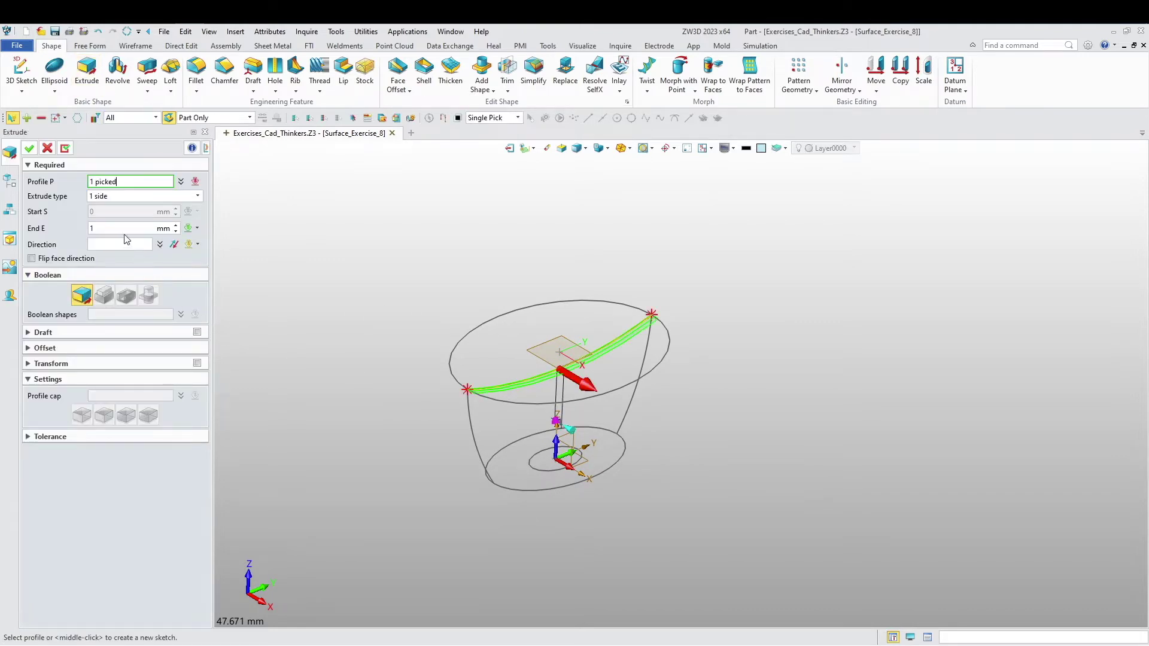
pyautogui.write('5')
pyautogui.press('Return')
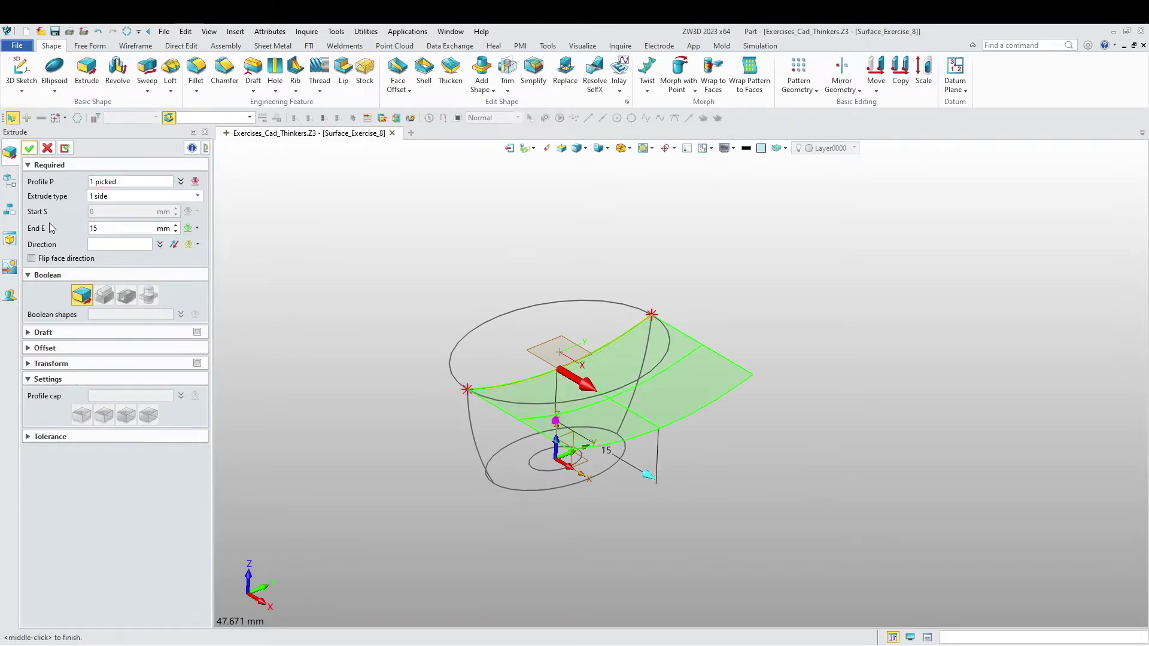
pyautogui.click(128, 196)
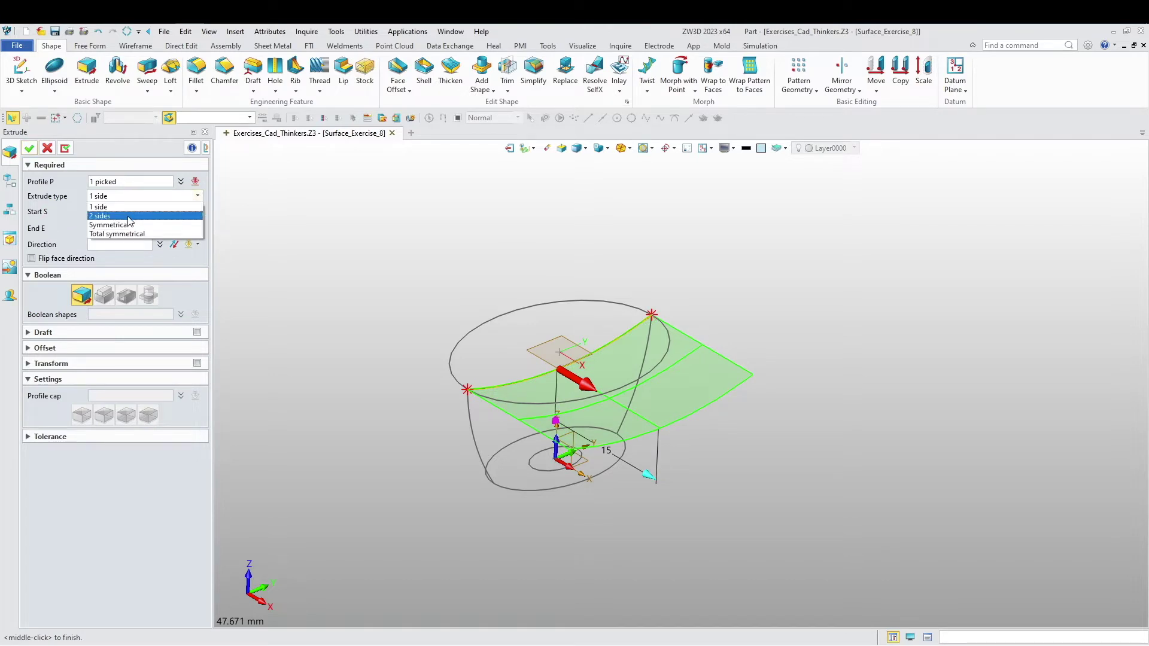
pyautogui.click(129, 214)
pyautogui.click(120, 197)
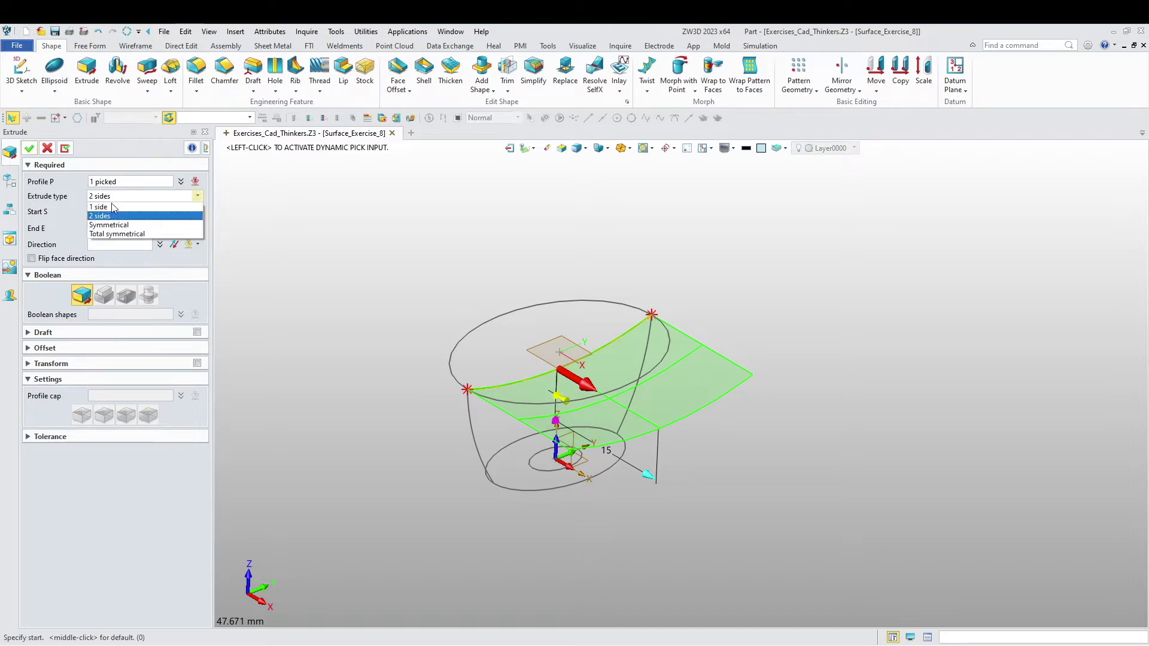
pyautogui.click(119, 223)
pyautogui.moveTo(320, 443); pyautogui.dragTo(355, 434, button='middle')
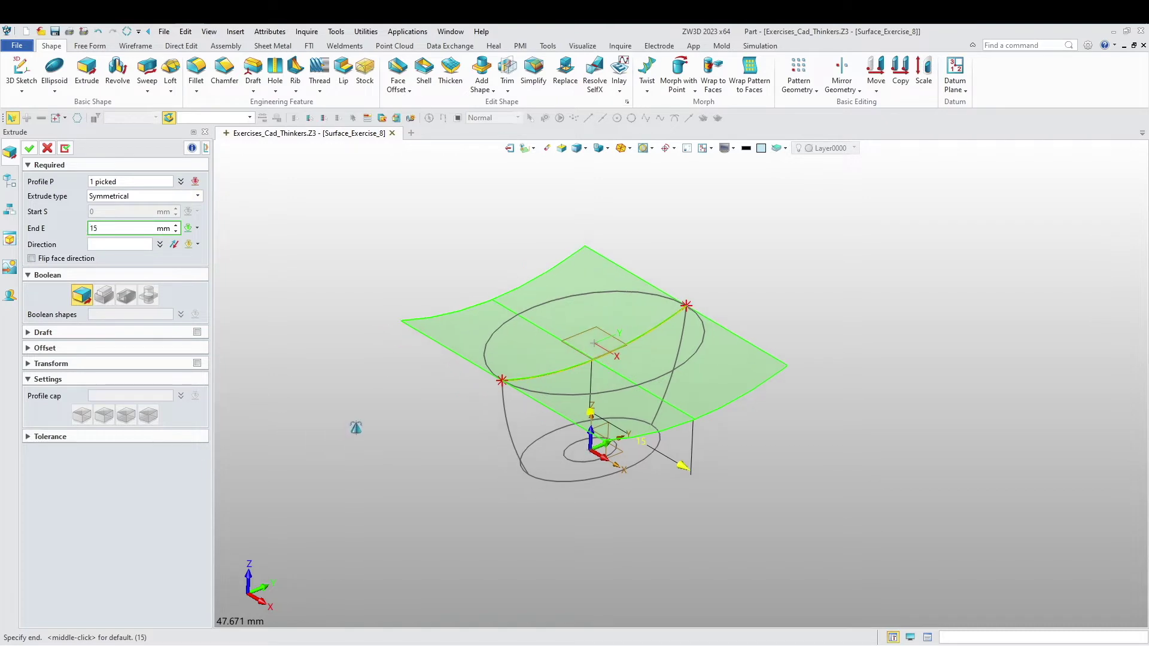
pyautogui.click(29, 148)
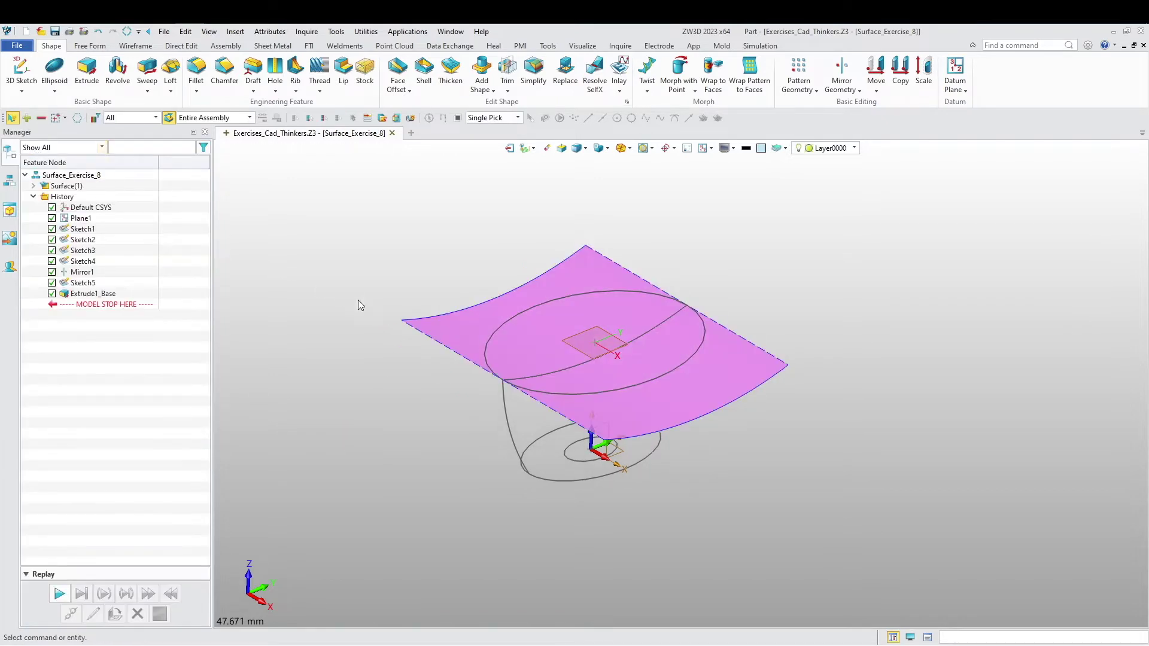
# Extend the curved surface linearly by 2 mm along its two opposite straight edges, merging the extended face.
pyautogui.moveTo(345, 365); pyautogui.dragTo(326, 331, button='middle')
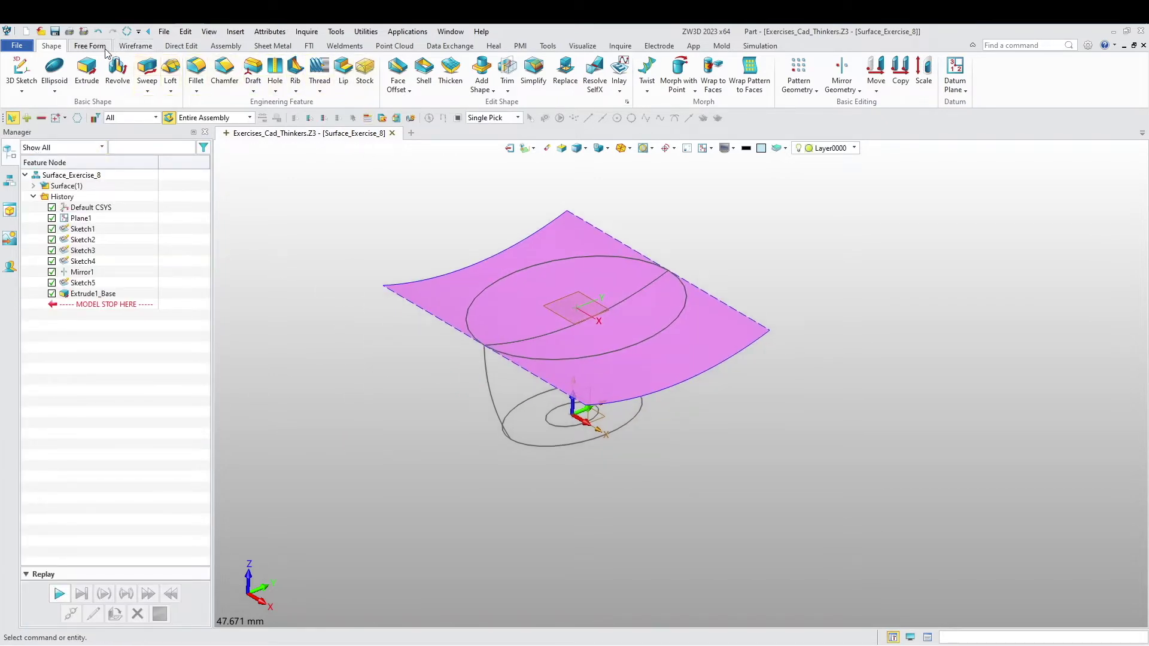
pyautogui.click(89, 46)
pyautogui.click(337, 72)
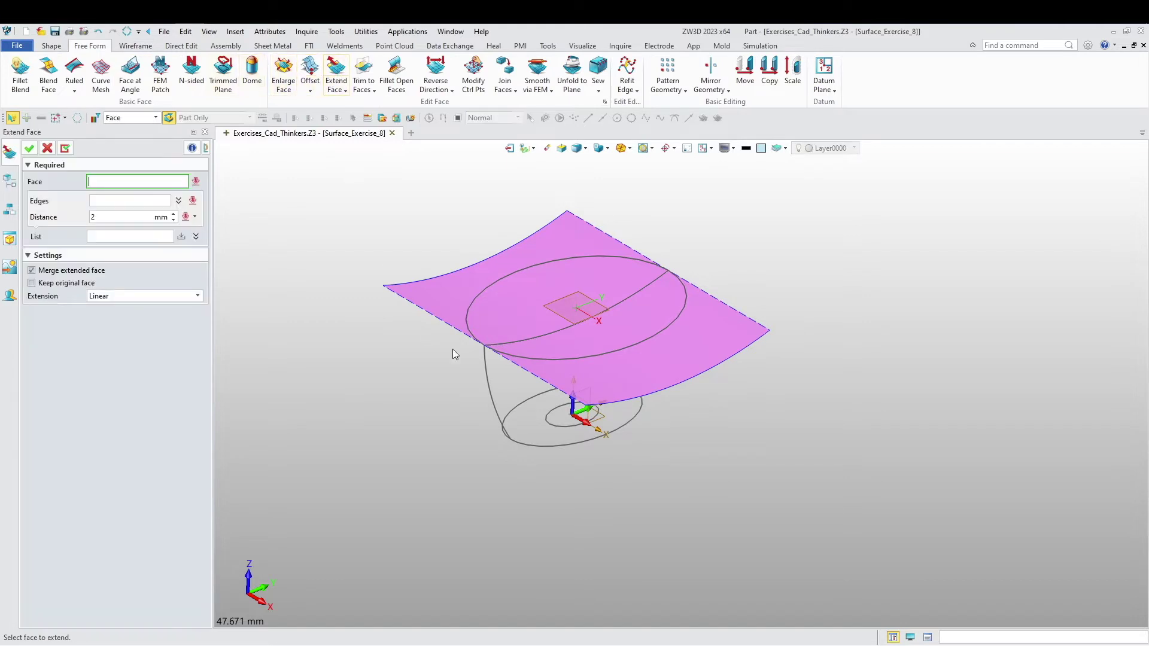
pyautogui.click(440, 307)
pyautogui.click(431, 322)
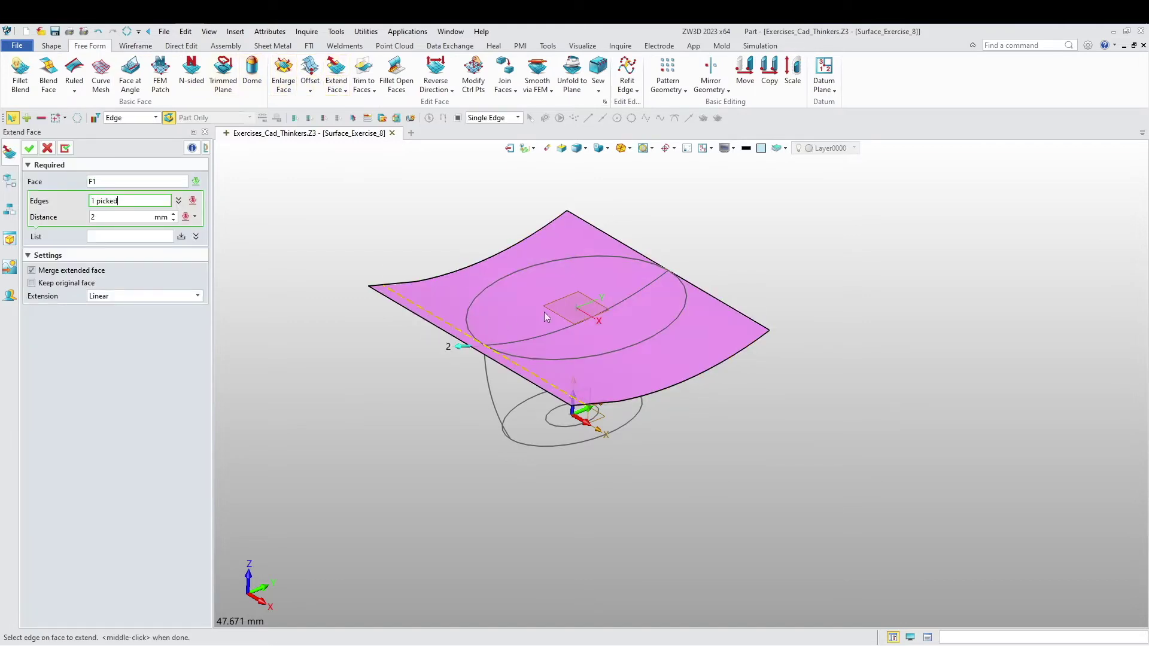
pyautogui.click(620, 242)
pyautogui.moveTo(348, 363)
pyautogui.mouseDown(button='right')
pyautogui.moveTo(375, 390)
pyautogui.moveTo(359, 395)
pyautogui.mouseUp(button='right')
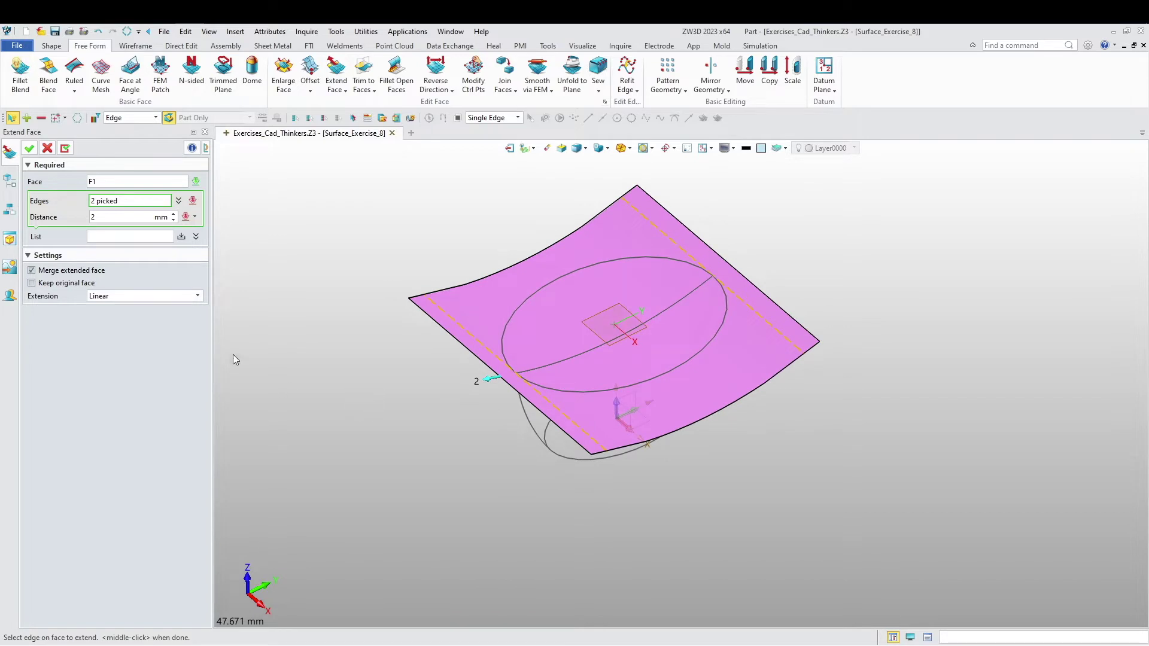
pyautogui.click(29, 148)
pyautogui.moveTo(300, 371)
pyautogui.mouseDown(button='right')
pyautogui.moveTo(311, 396)
pyautogui.moveTo(312, 353)
pyautogui.moveTo(289, 373)
pyautogui.moveTo(391, 422)
pyautogui.moveTo(267, 444)
pyautogui.moveTo(346, 383)
pyautogui.mouseUp(button='right')
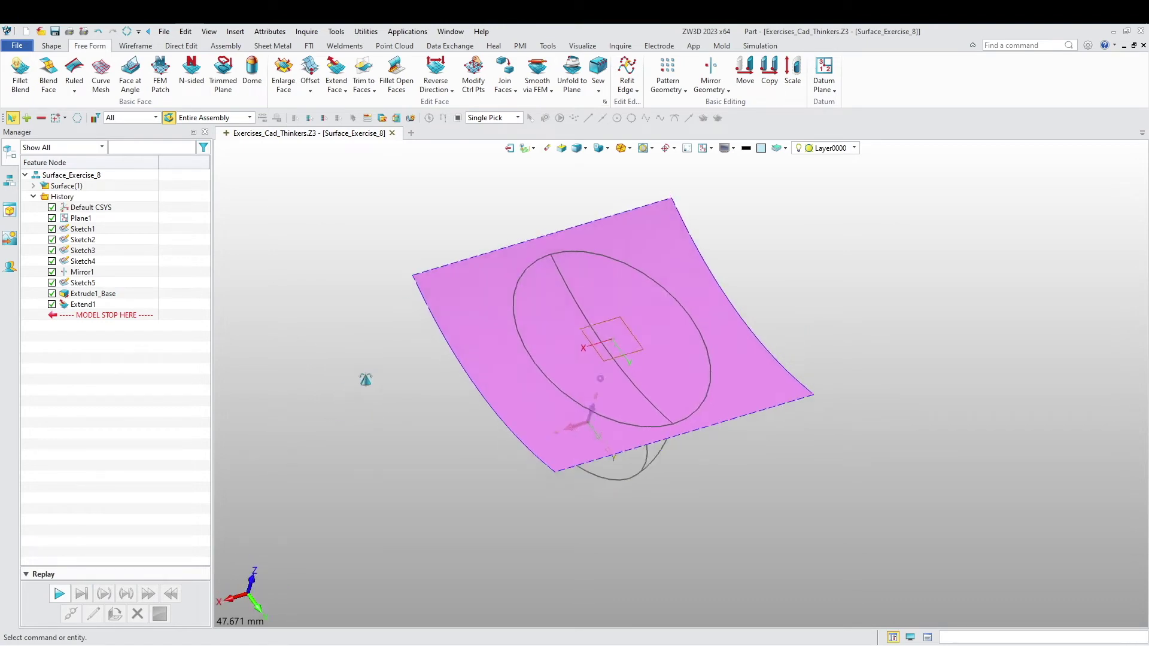
# Project the upper ellipse sketch onto the extended curved surface, trimmed to the face boundaries.
pyautogui.moveTo(365, 380); pyautogui.dragTo(353, 354, button='middle')
pyautogui.click(135, 46)
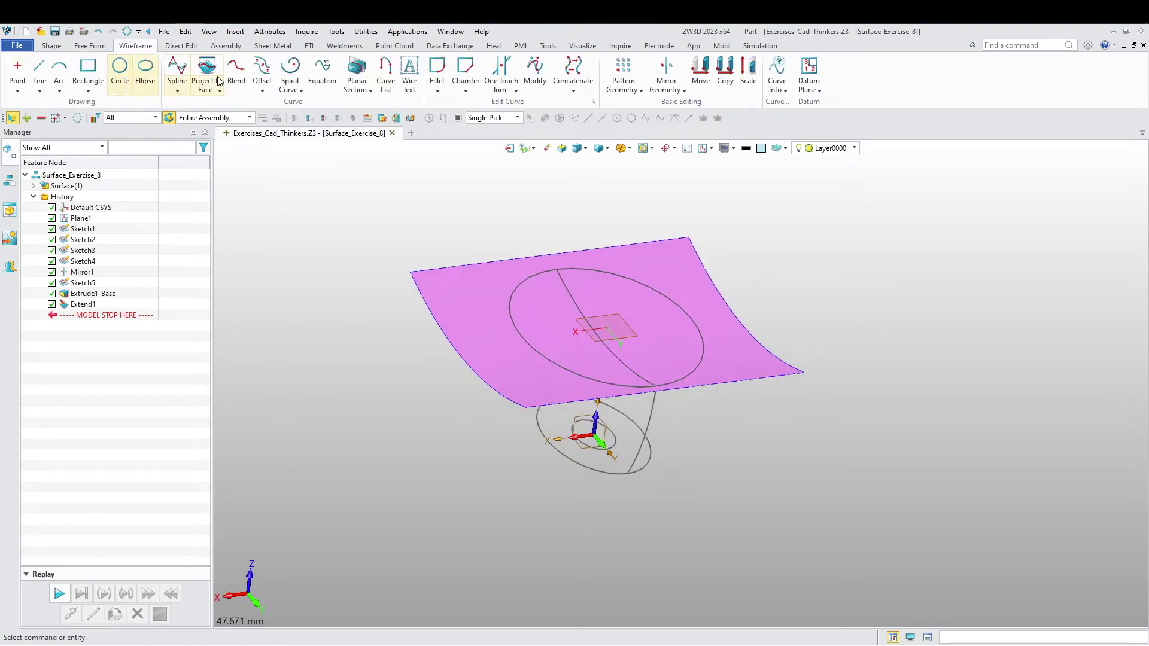
pyautogui.click(218, 81)
pyautogui.click(508, 307)
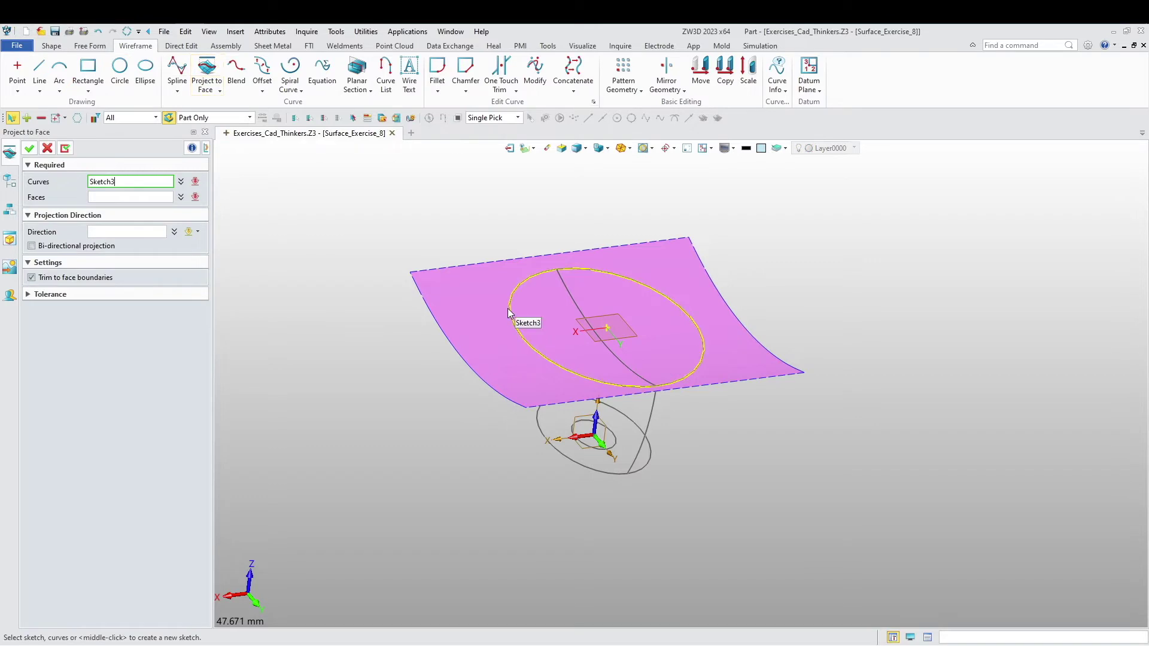
pyautogui.click(508, 308)
pyautogui.middleClick(414, 313)
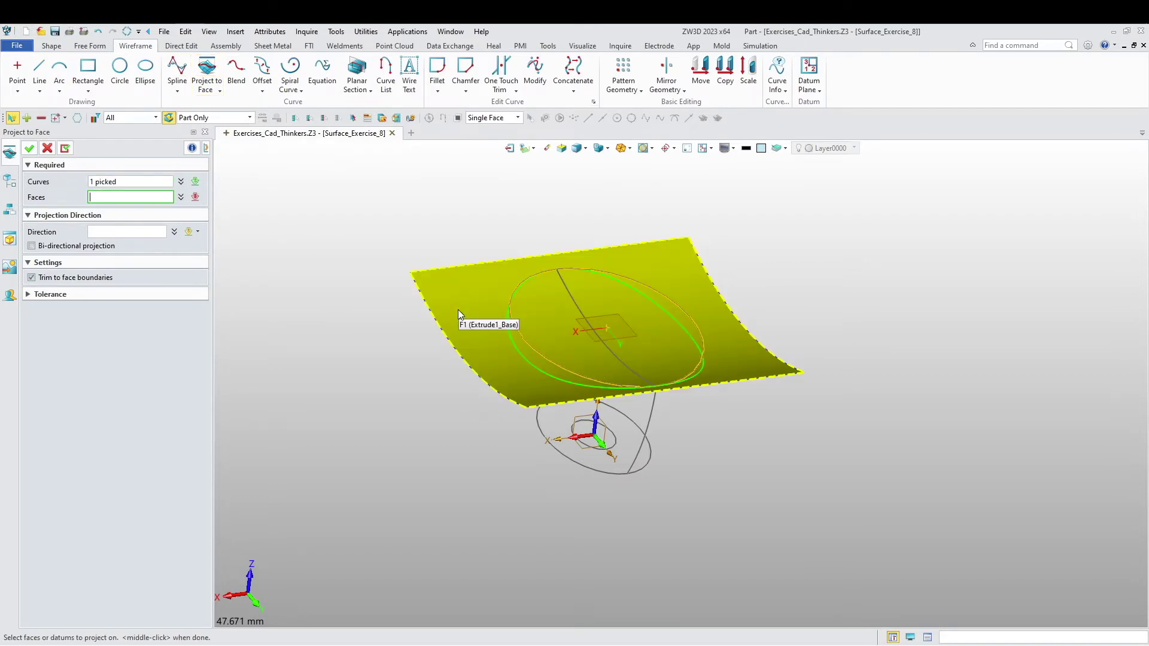
pyautogui.click(419, 333)
pyautogui.moveTo(419, 333); pyautogui.dragTo(402, 383, button='middle')
pyautogui.click(28, 148)
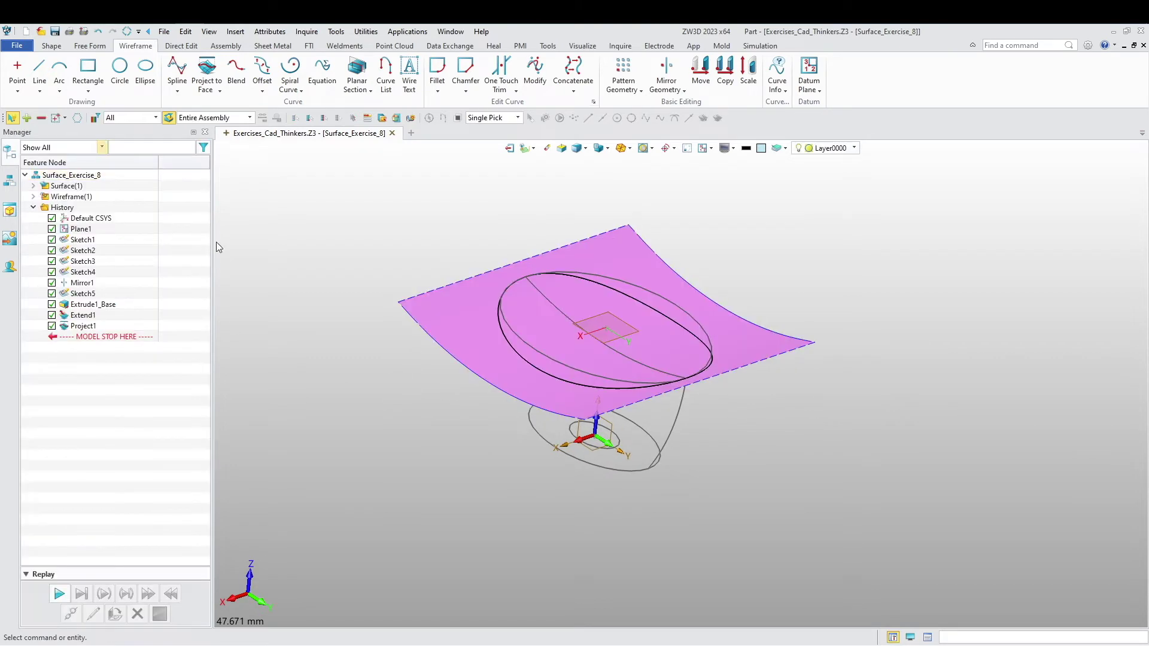
# Erase the curved surface, keeping the projected curve.
pyautogui.click(547, 148)
pyautogui.click(472, 300)
pyautogui.middleClick(421, 279)
pyautogui.moveTo(418, 286)
pyautogui.mouseDown(button='middle')
pyautogui.moveTo(426, 348)
pyautogui.moveTo(464, 400)
pyautogui.moveTo(554, 468)
pyautogui.moveTo(500, 419)
pyautogui.moveTo(529, 453)
pyautogui.mouseUp(button='middle')
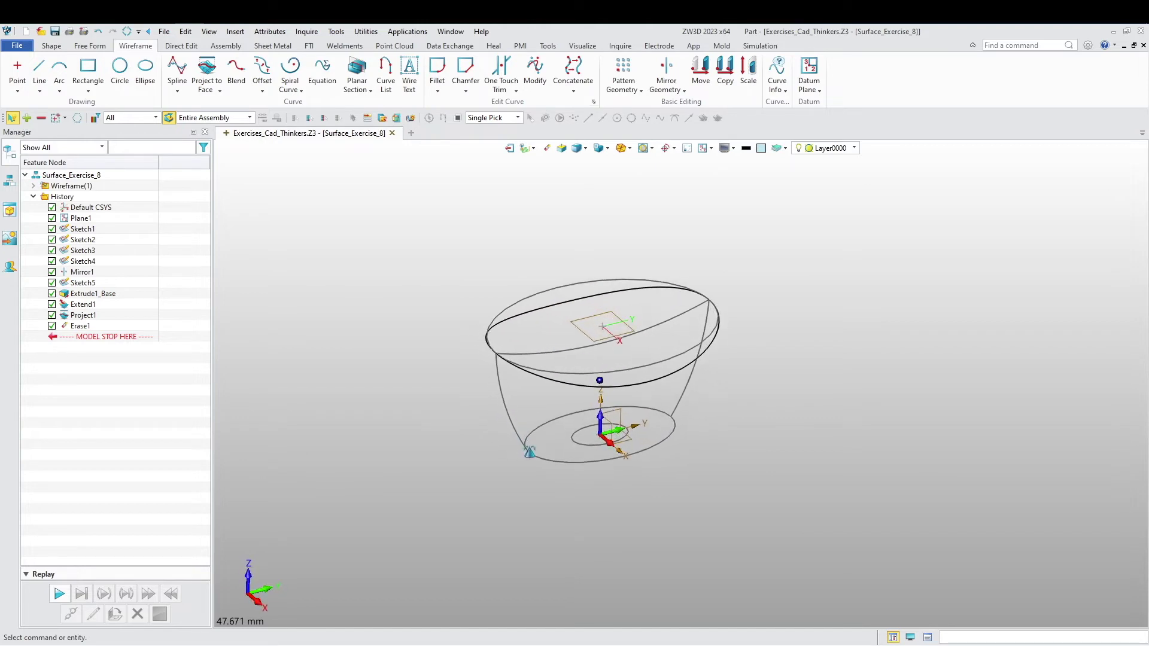
# Hide the upper ellipse sketch (Sketch3) and the sagging arc sketch (Sketch5).
pyautogui.rightClick(87, 256)
pyautogui.click(124, 267)
pyautogui.moveTo(360, 296)
pyautogui.mouseDown(button='middle')
pyautogui.moveTo(360, 307)
pyautogui.moveTo(320, 314)
pyautogui.mouseUp(button='middle')
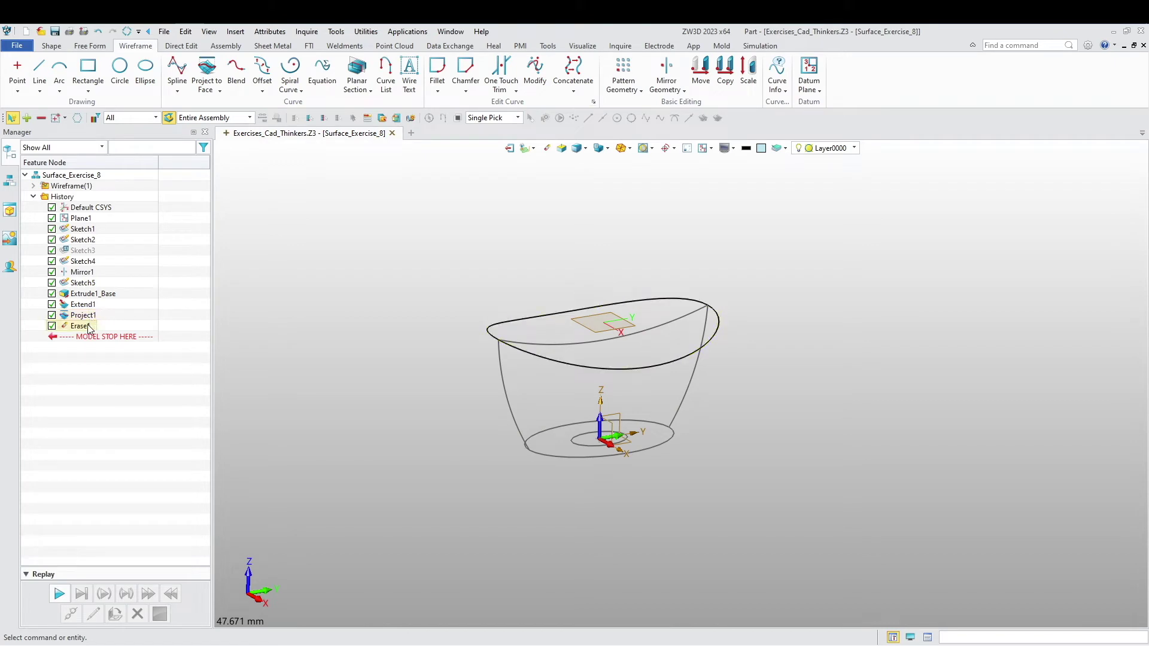
pyautogui.rightClick(87, 287)
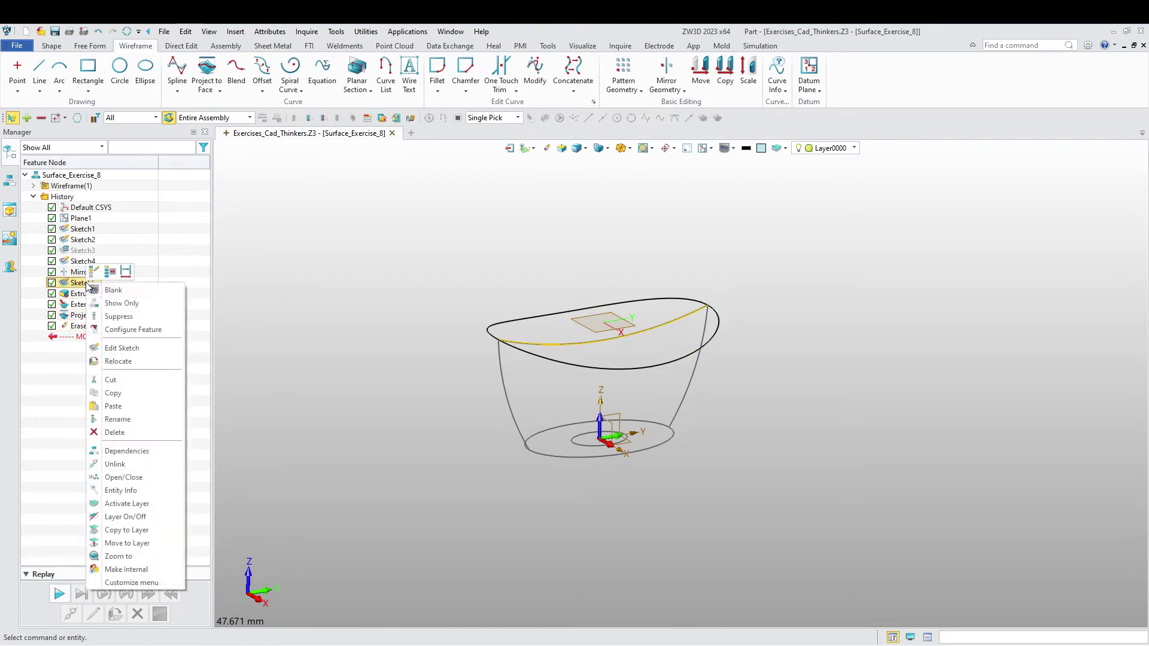
pyautogui.click(112, 292)
pyautogui.moveTo(352, 366); pyautogui.dragTo(357, 342, button='middle')
# Start a new sketch on the YZ plane.
pyautogui.rightClick(355, 337)
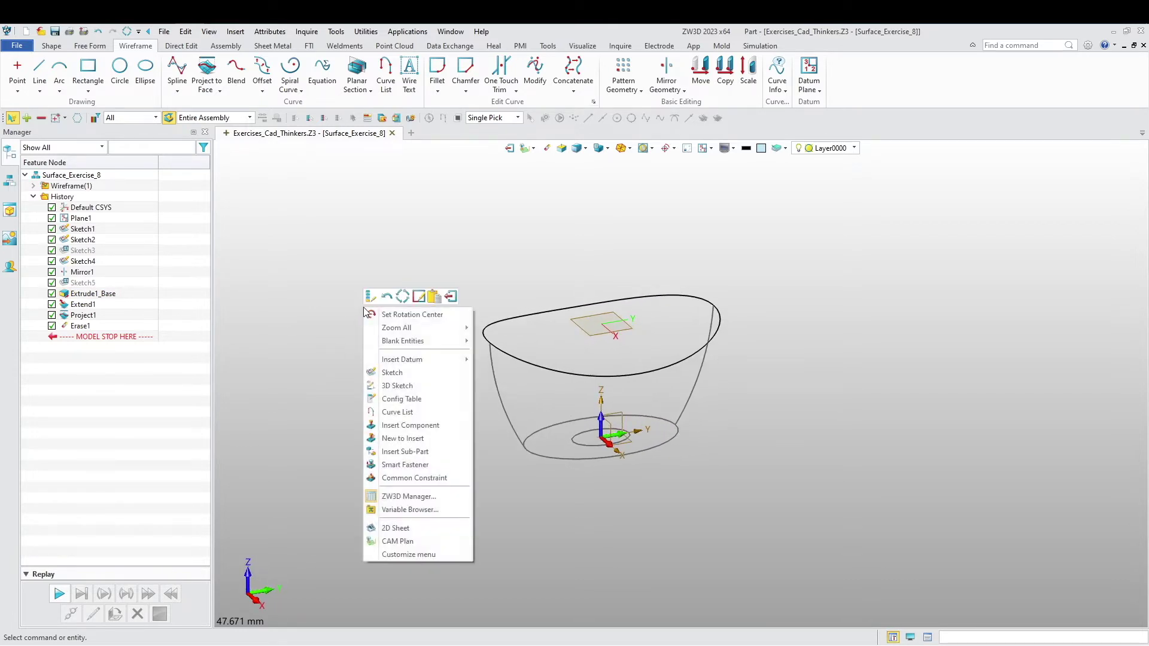
pyautogui.click(395, 373)
pyautogui.click(603, 430)
pyautogui.middleClick(347, 343)
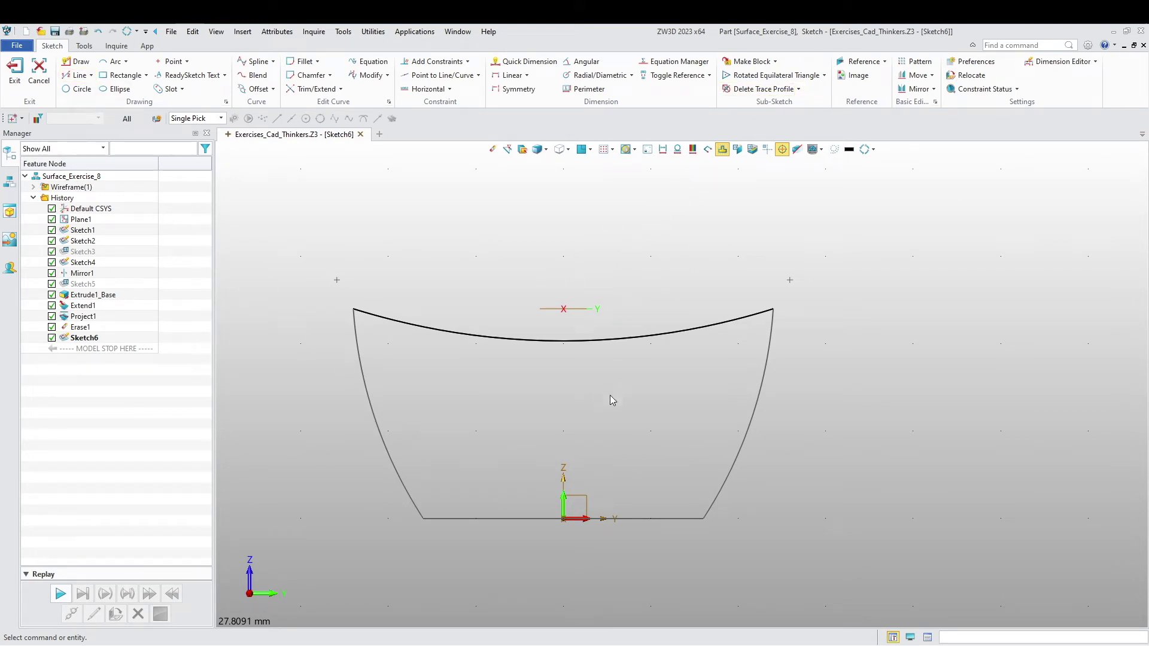
pyautogui.moveTo(609, 395); pyautogui.dragTo(646, 428, button='middle')
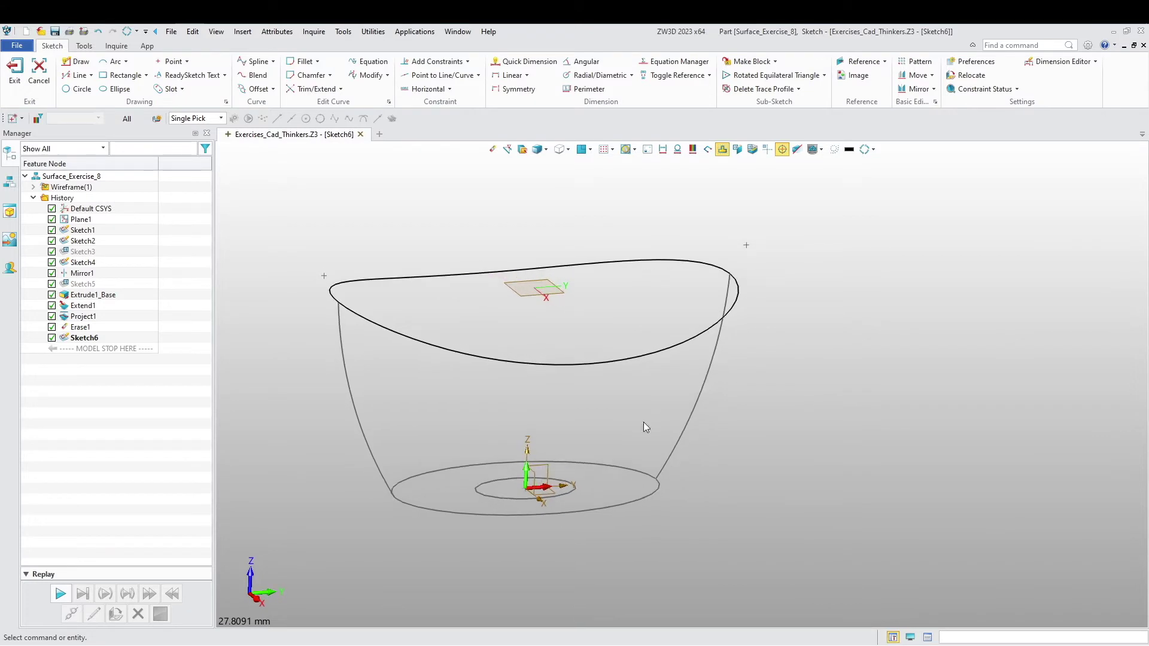
# Try to reference the default YZ datum plane as external geometry in the sketch.
pyautogui.click(862, 61)
pyautogui.click(555, 468)
pyautogui.middleClick(555, 468)
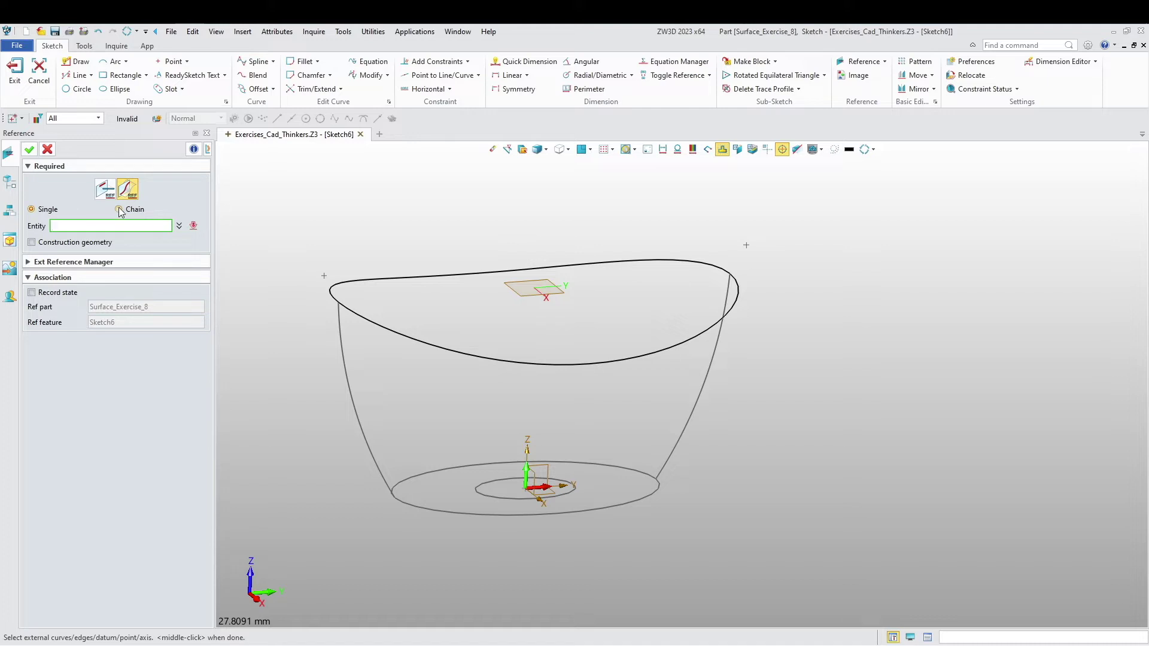
pyautogui.click(542, 472)
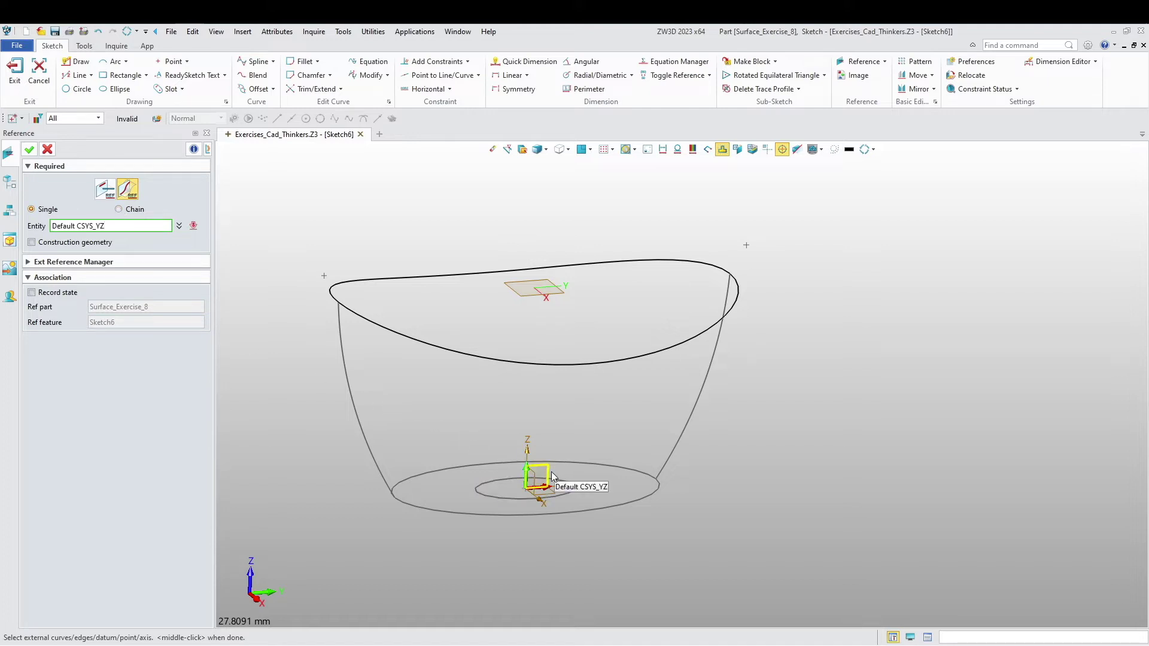
pyautogui.middleClick(542, 471)
pyautogui.click(32, 150)
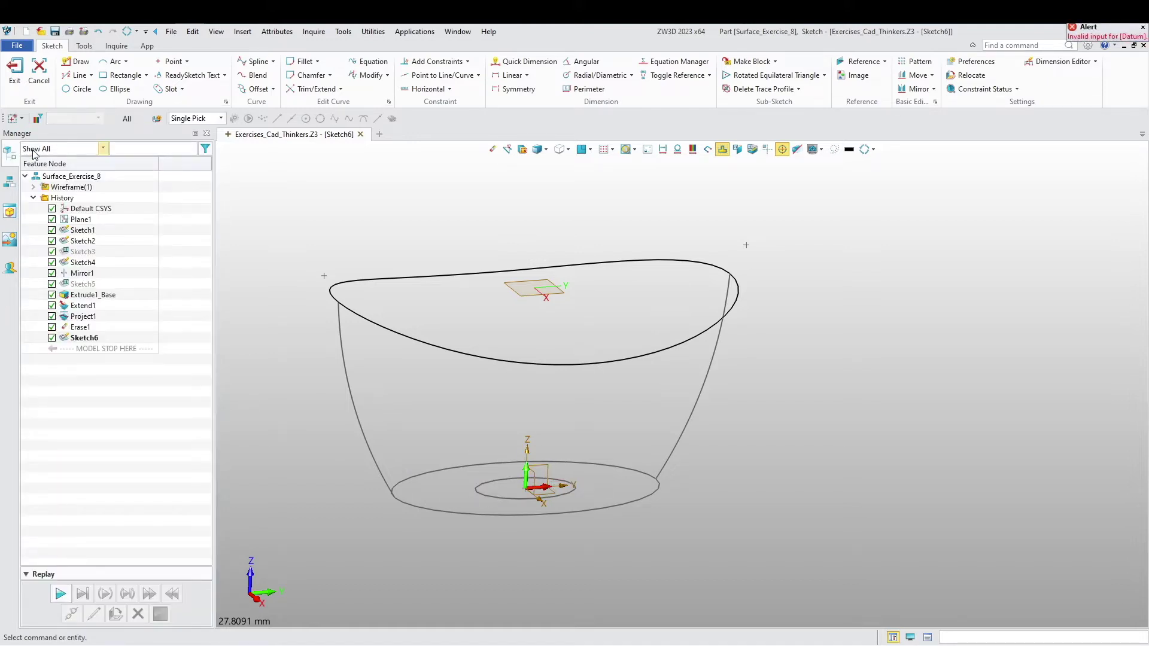
# Reference the projected rim curve by chain pick to create its intersection points with the sketch plane.
pyautogui.moveTo(482, 399)
pyautogui.mouseDown(button='right')
pyautogui.moveTo(446, 383)
pyautogui.moveTo(484, 450)
pyautogui.moveTo(559, 390)
pyautogui.moveTo(536, 357)
pyautogui.mouseUp(button='right')
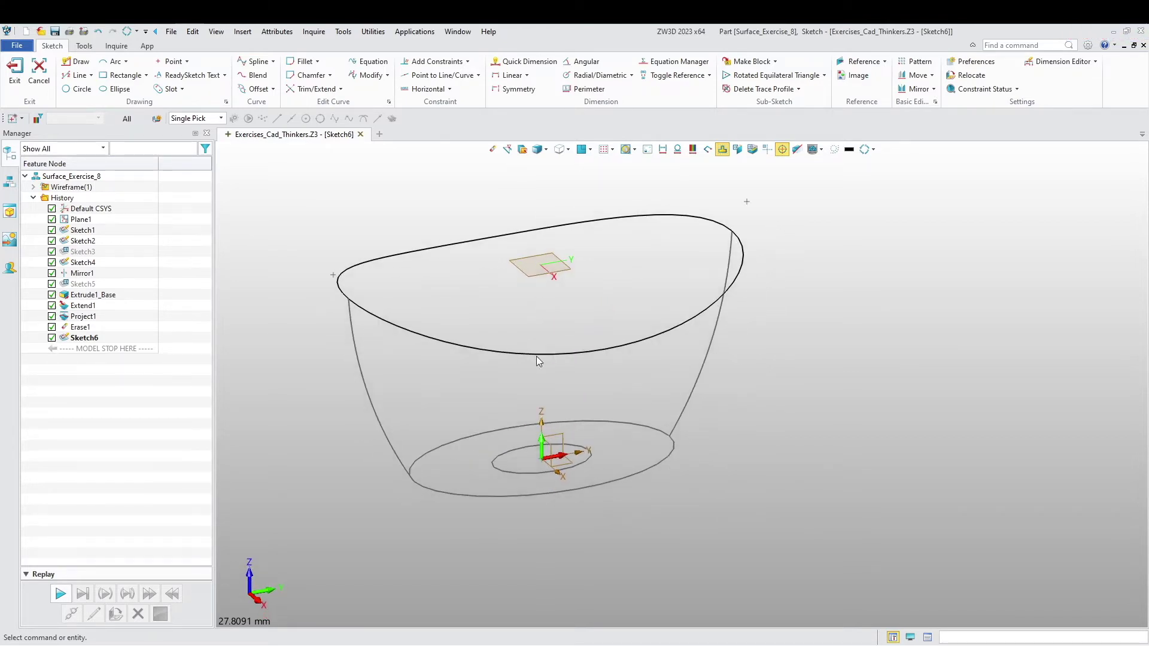
pyautogui.click(862, 64)
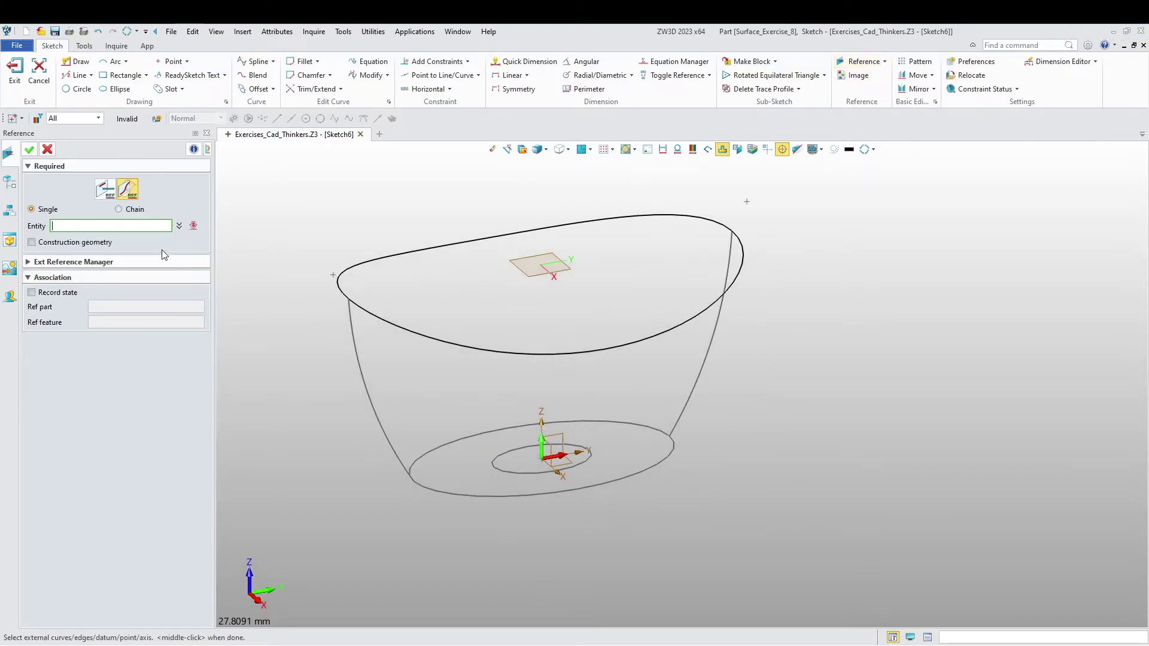
pyautogui.click(130, 211)
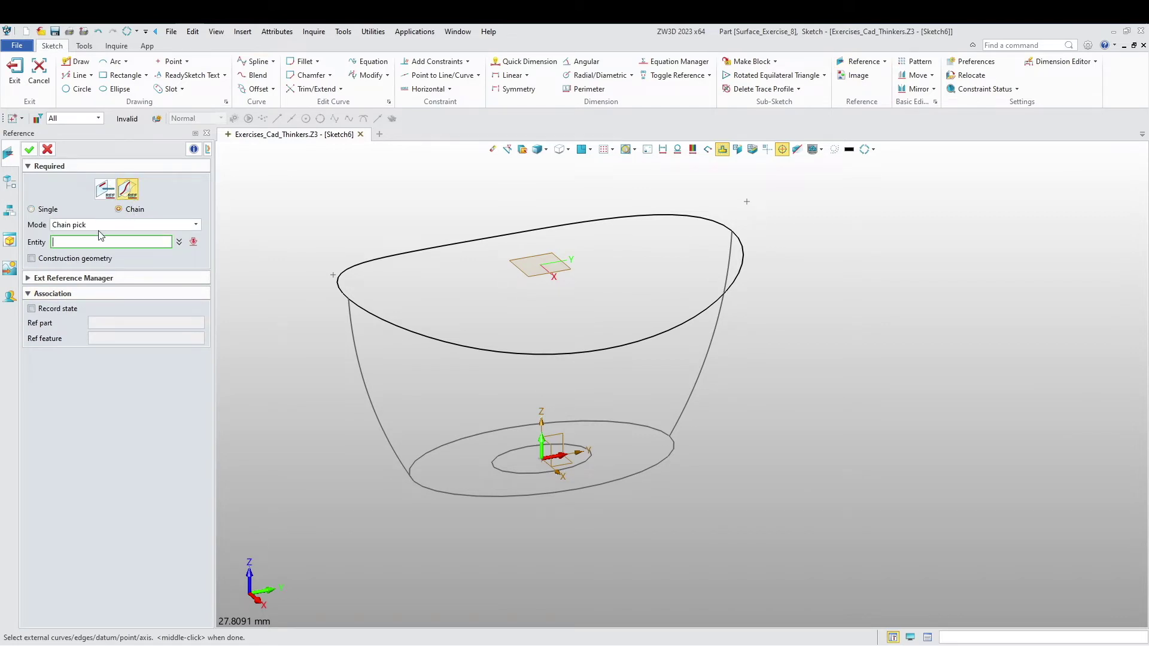
pyautogui.click(563, 438)
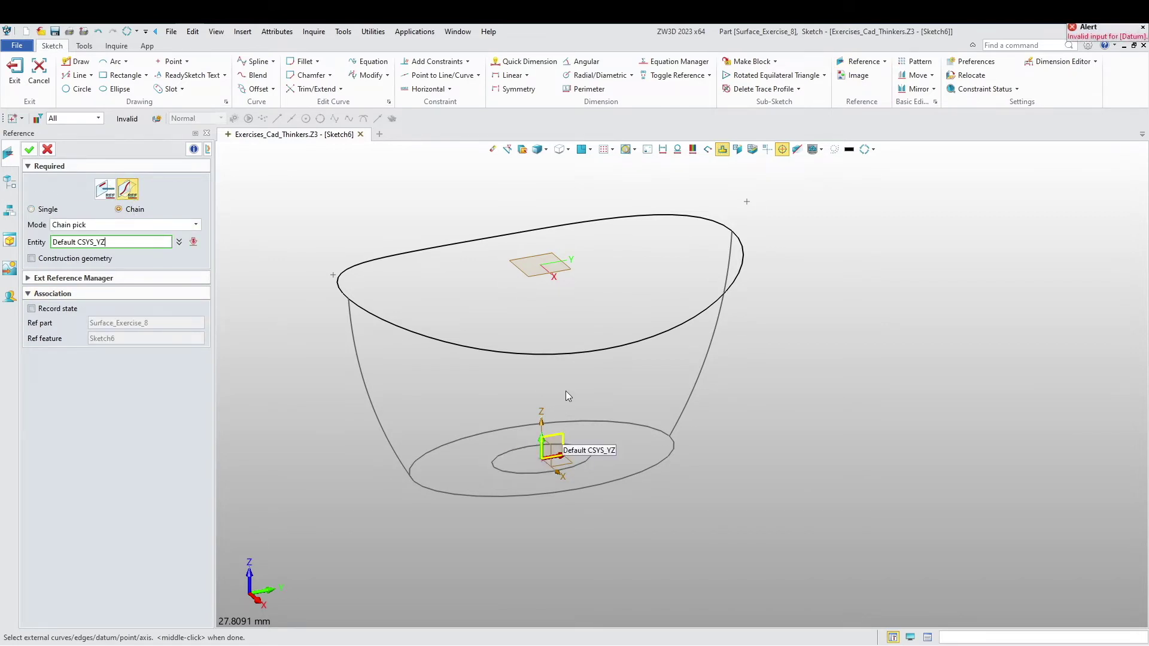
pyautogui.click(628, 349)
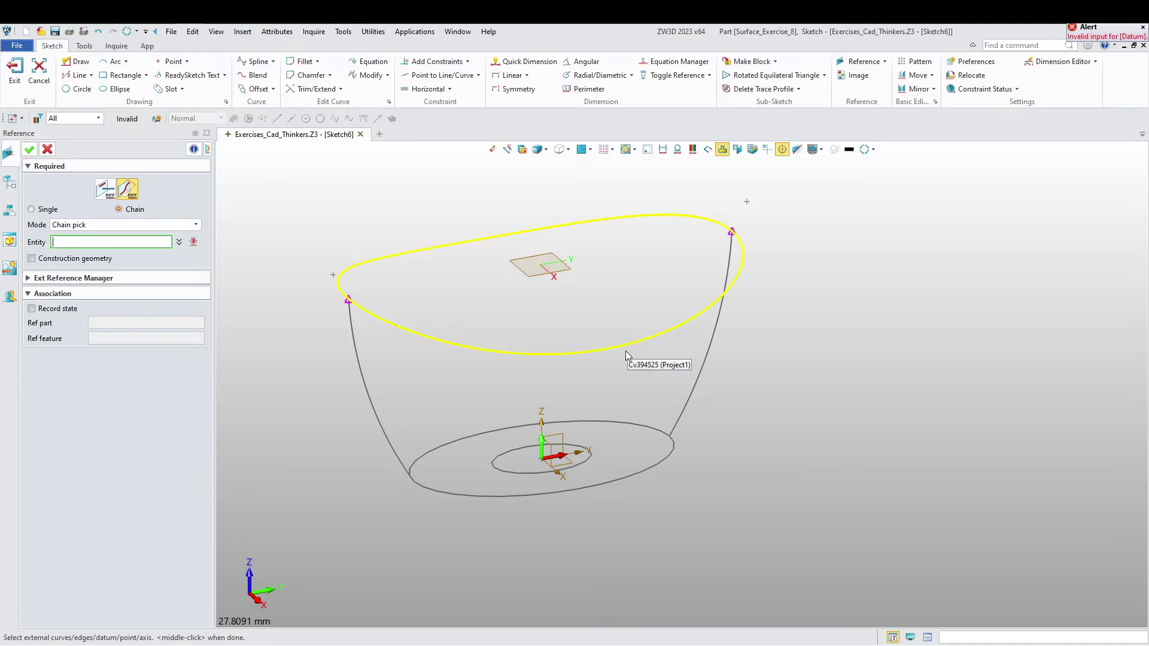
pyautogui.click(48, 149)
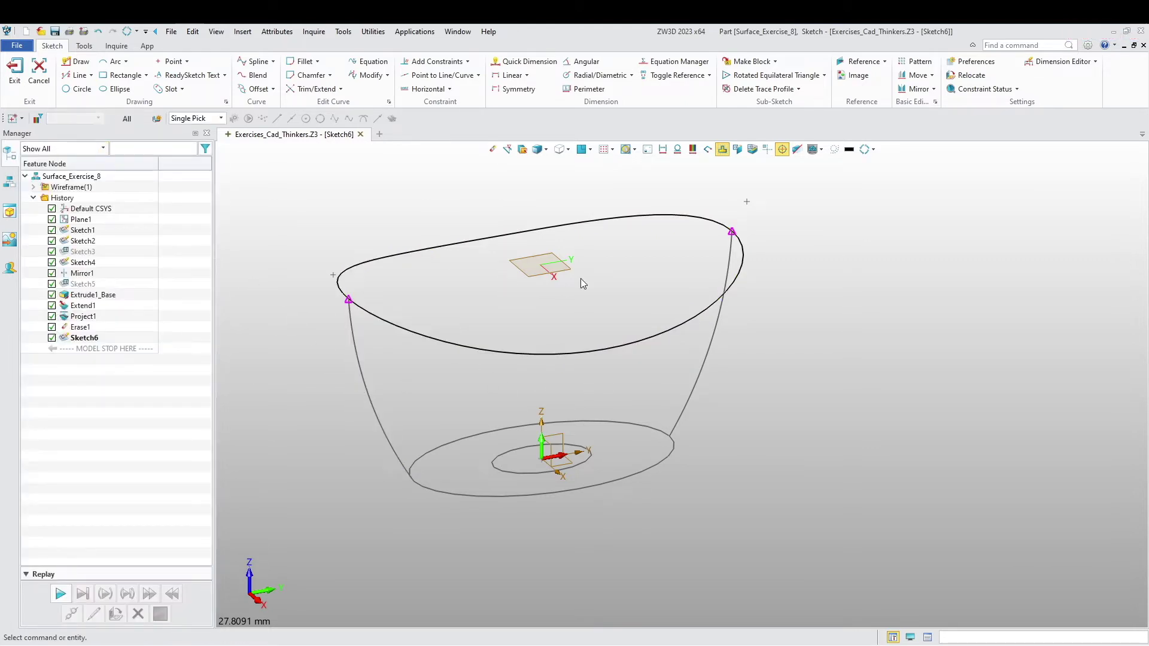
# Draw a downward-sagging arc of about 23 mm radius between the two rim intersection points.
pyautogui.click(580, 151)
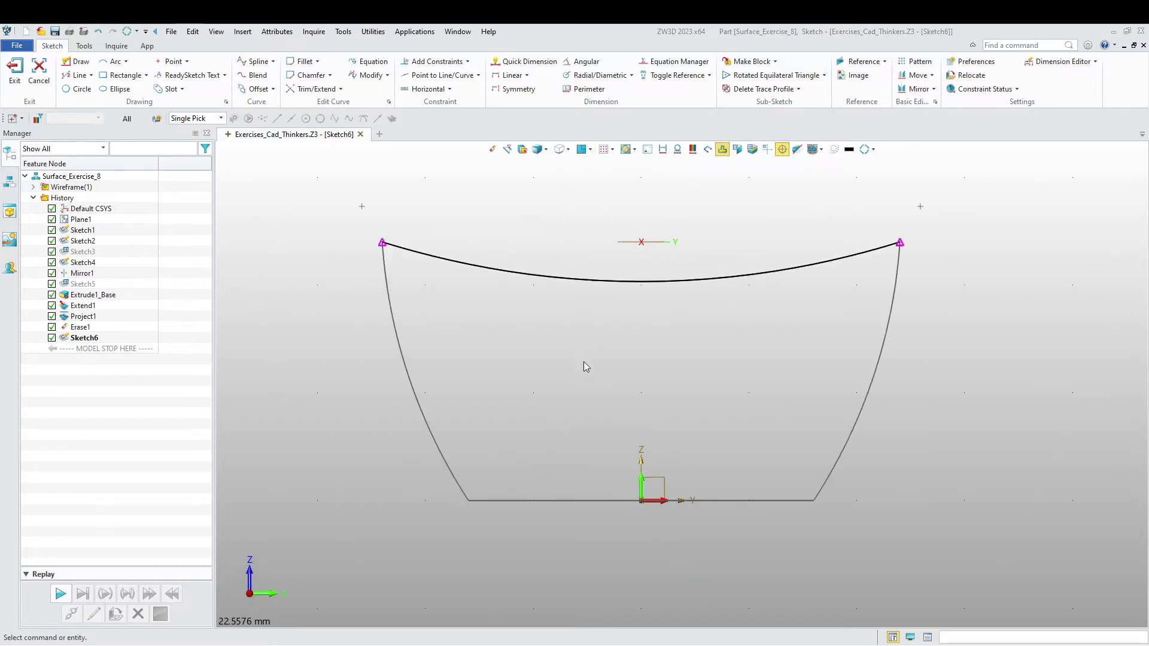
pyautogui.click(113, 61)
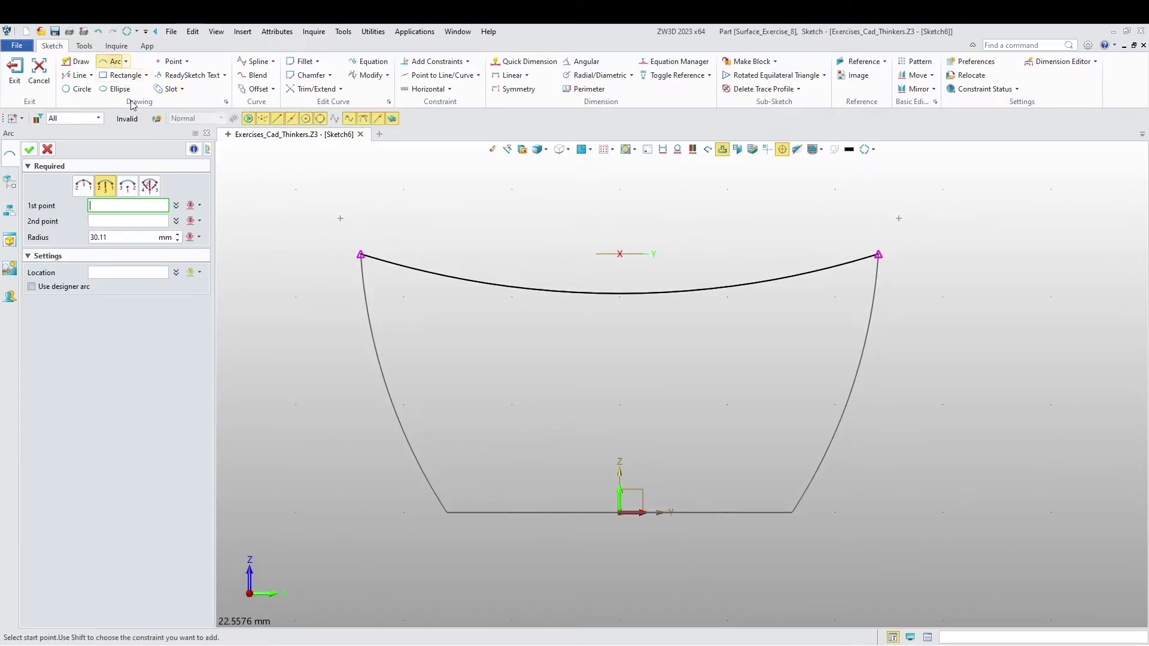
pyautogui.click(360, 256)
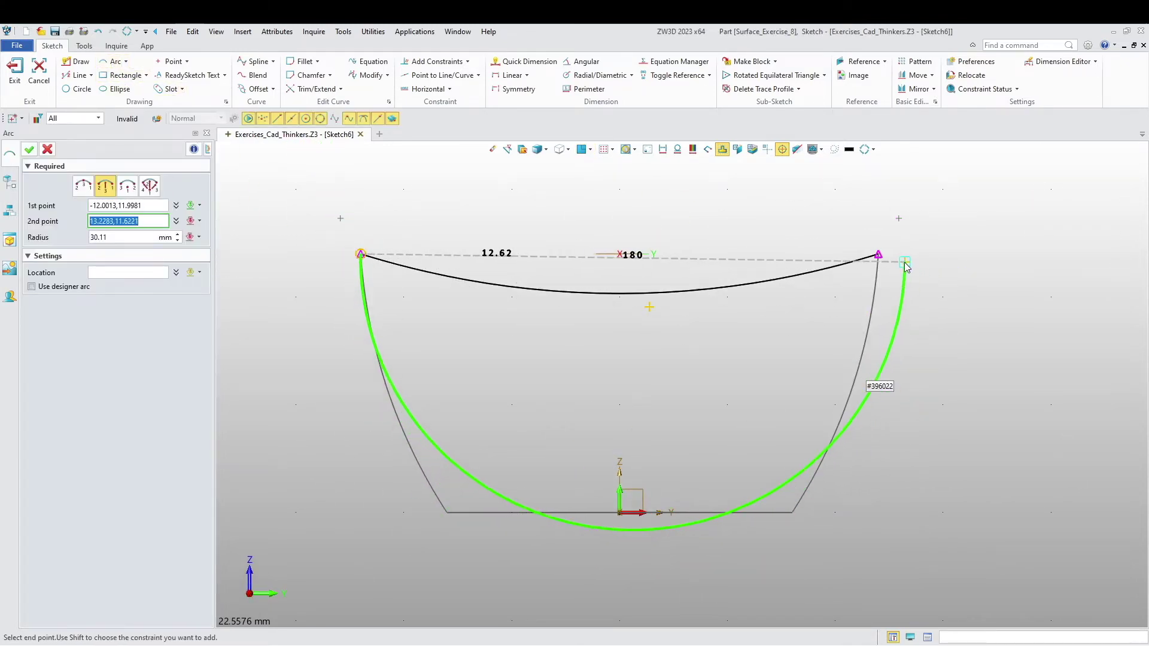
pyautogui.click(879, 258)
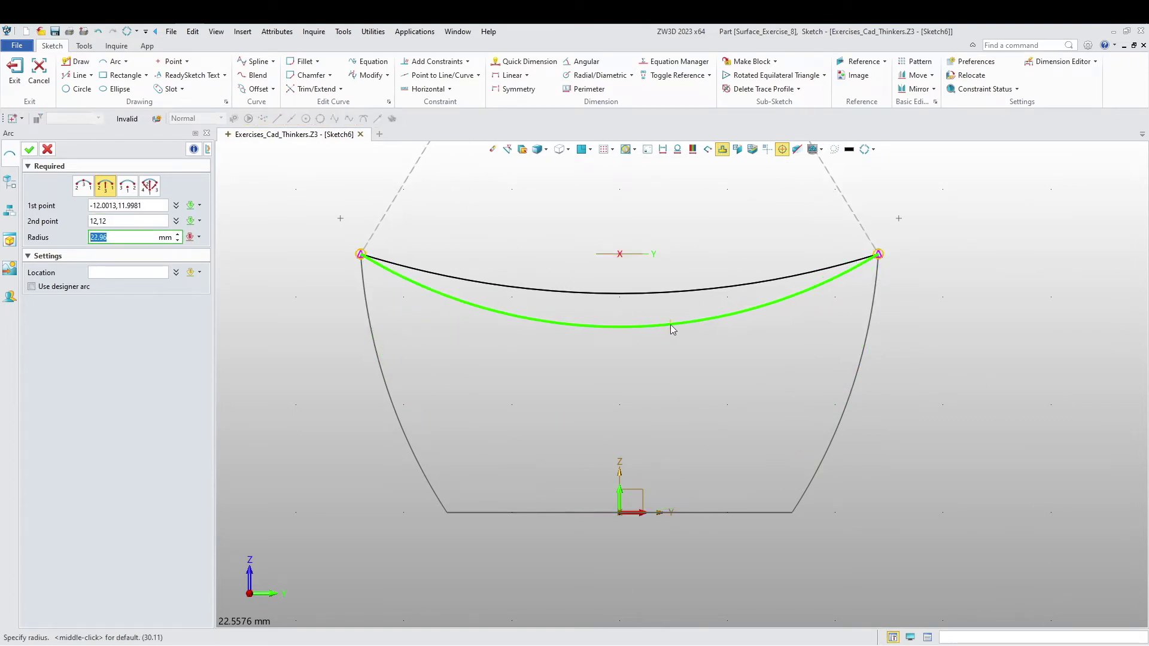
pyautogui.click(670, 324)
pyautogui.middleClick(596, 342)
pyautogui.scroll(-3, 600, 343)
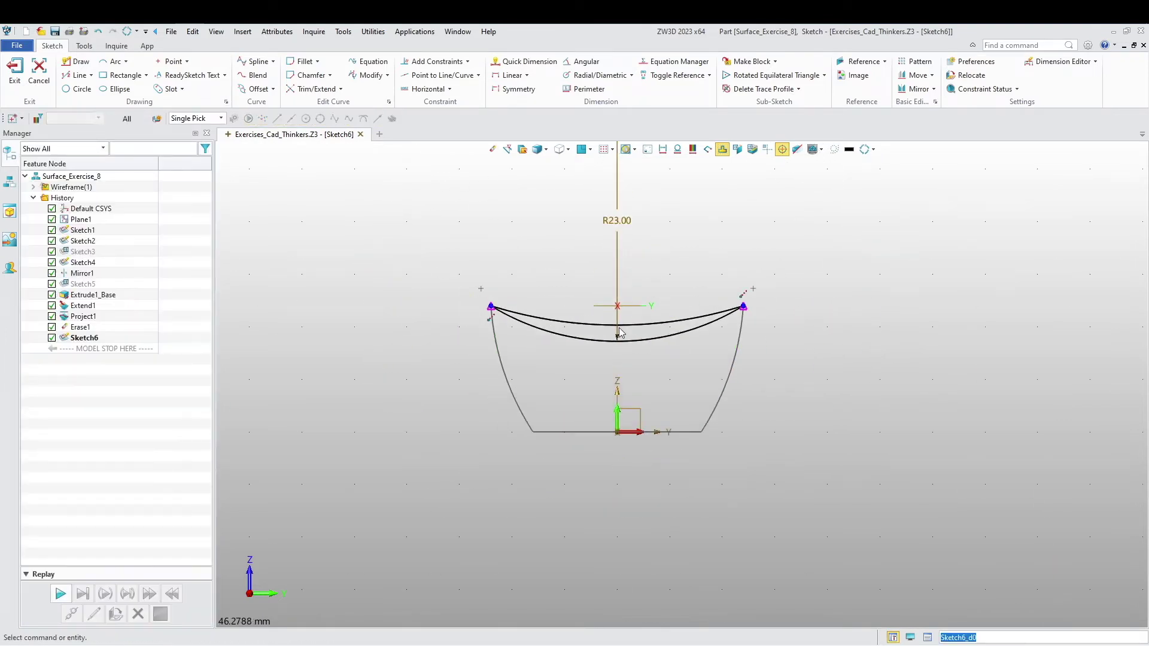
# Set the new sagging arc's radius to 20 mm and finish the sketch.
pyautogui.doubleClick(617, 244)
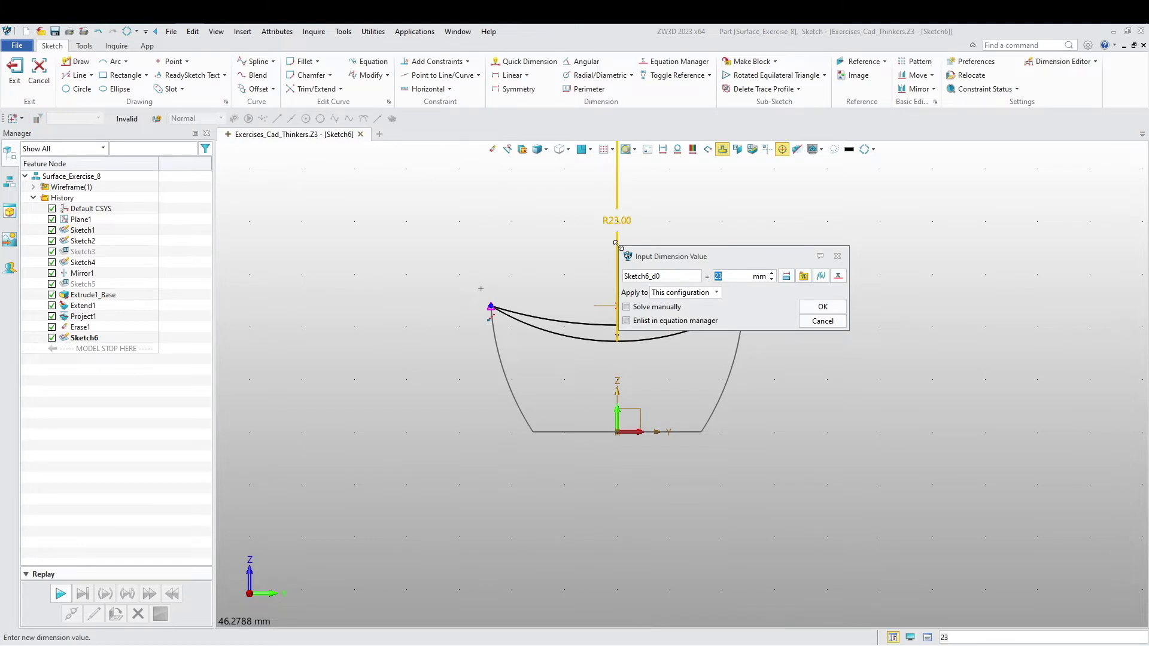
pyautogui.press('Return')
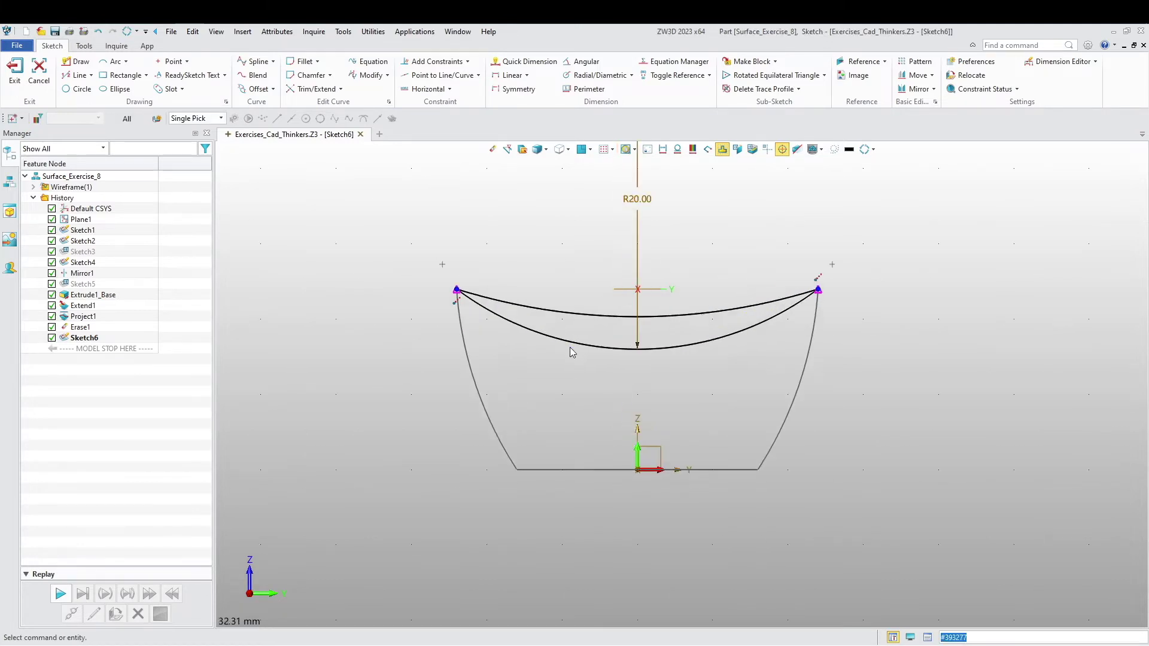
pyautogui.scroll(2, 659, 230)
pyautogui.click(23, 88)
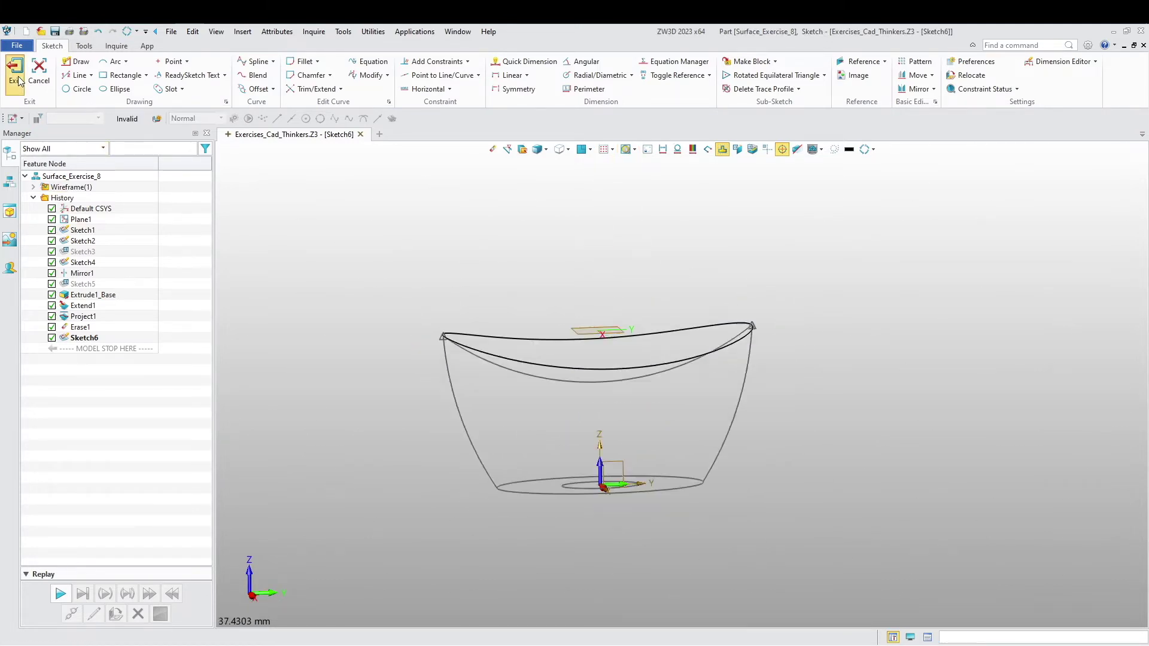
# Start a new sketch on the default XZ datum plane.
pyautogui.moveTo(361, 371)
pyautogui.mouseDown(button='right')
pyautogui.moveTo(404, 377)
pyautogui.moveTo(310, 501)
pyautogui.moveTo(398, 418)
pyautogui.moveTo(415, 452)
pyautogui.moveTo(424, 390)
pyautogui.moveTo(392, 436)
pyautogui.mouseUp(button='right')
pyautogui.rightClick(388, 381)
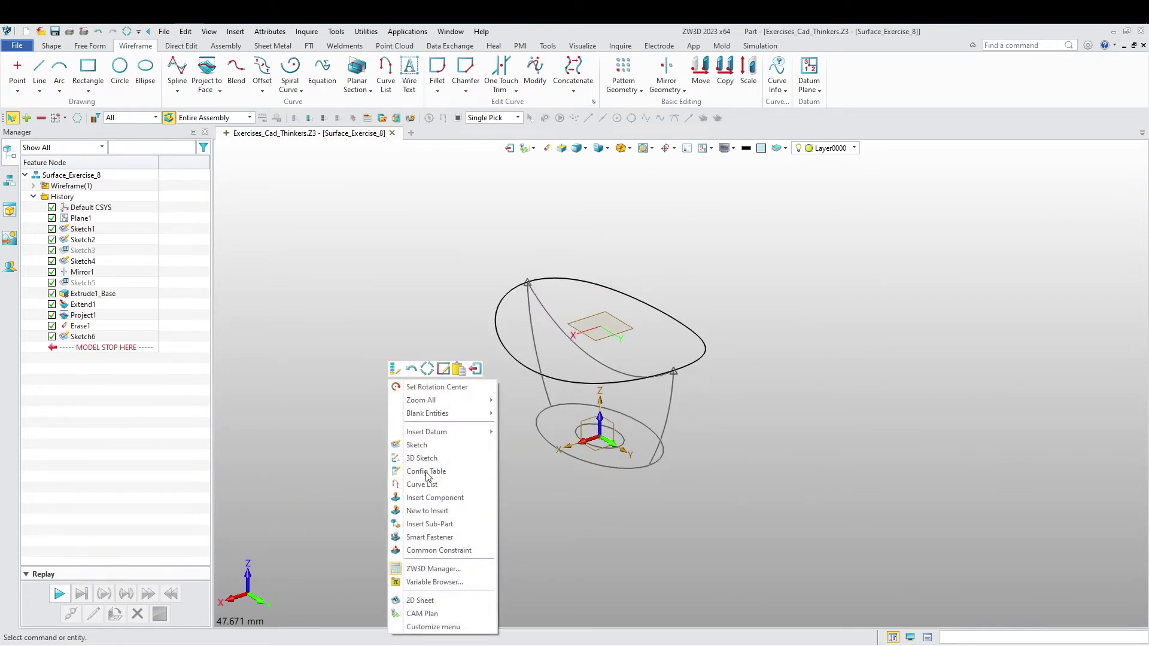
pyautogui.click(428, 449)
pyautogui.click(585, 431)
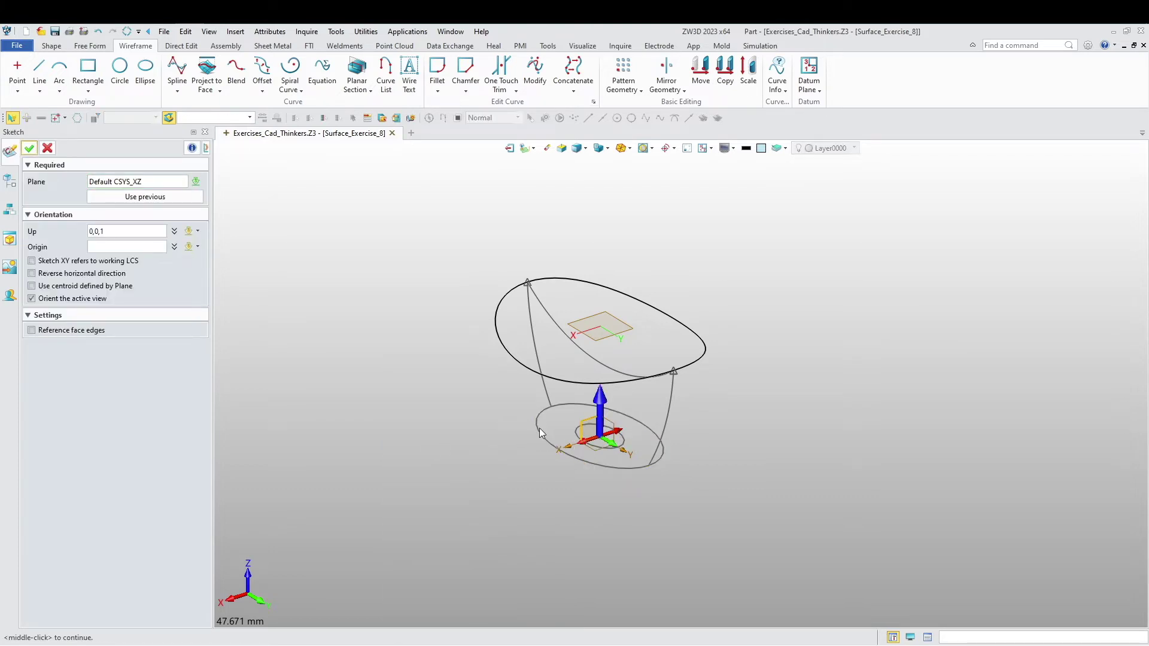
pyautogui.middleClick(426, 410)
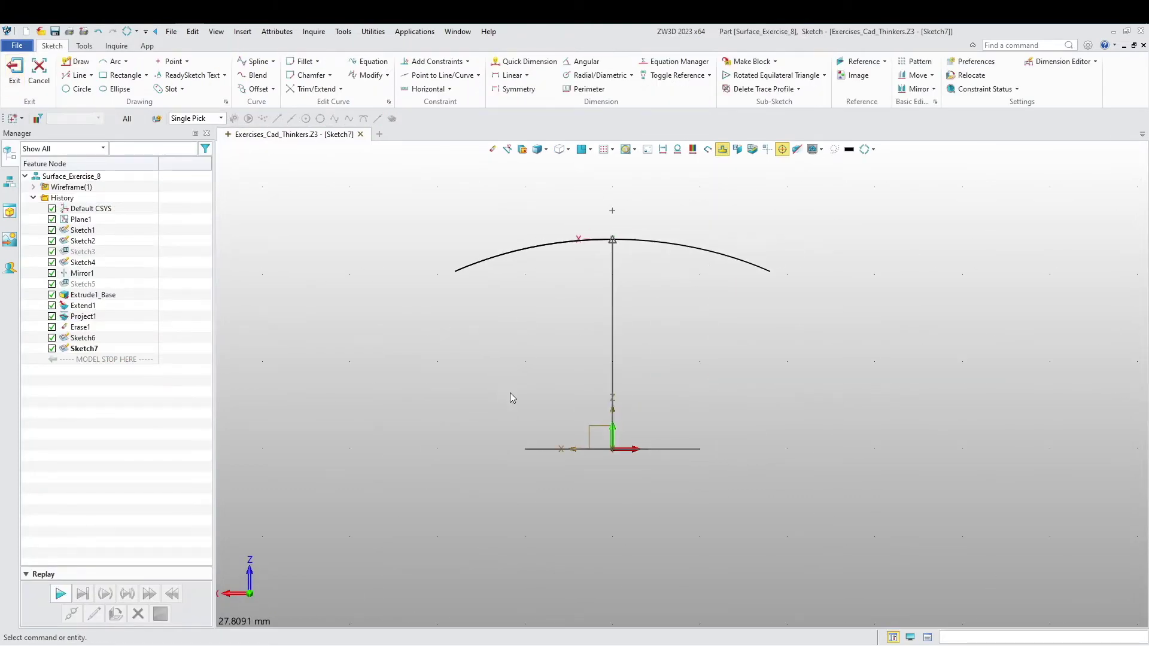
# Reference the projected rim curve by chain pick to create its intersection points with the XZ sketch plane.
pyautogui.moveTo(510, 397)
pyautogui.mouseDown(button='right')
pyautogui.moveTo(610, 451)
pyautogui.moveTo(379, 403)
pyautogui.moveTo(419, 371)
pyautogui.mouseUp(button='right')
pyautogui.click(859, 61)
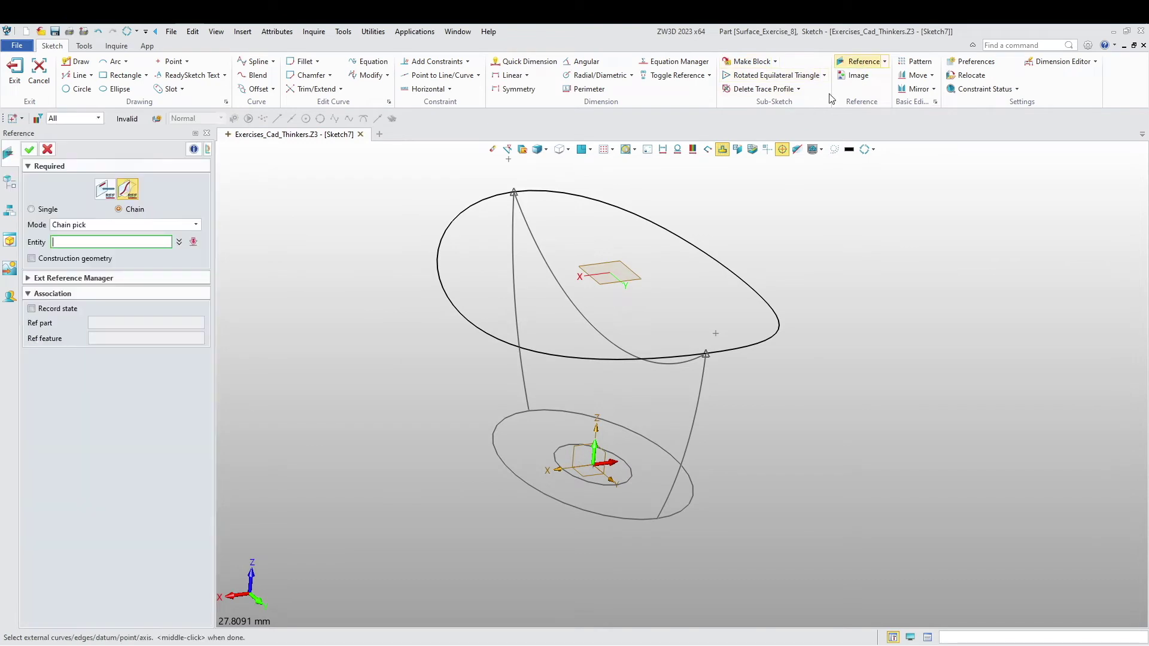
pyautogui.click(582, 455)
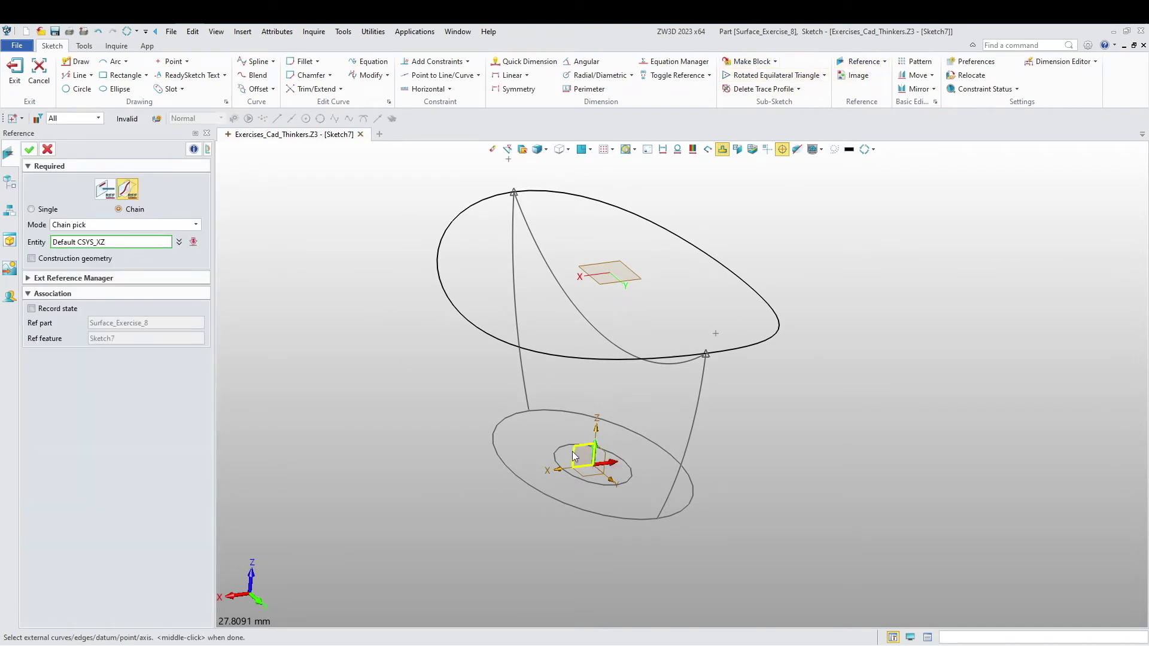
pyautogui.click(498, 340)
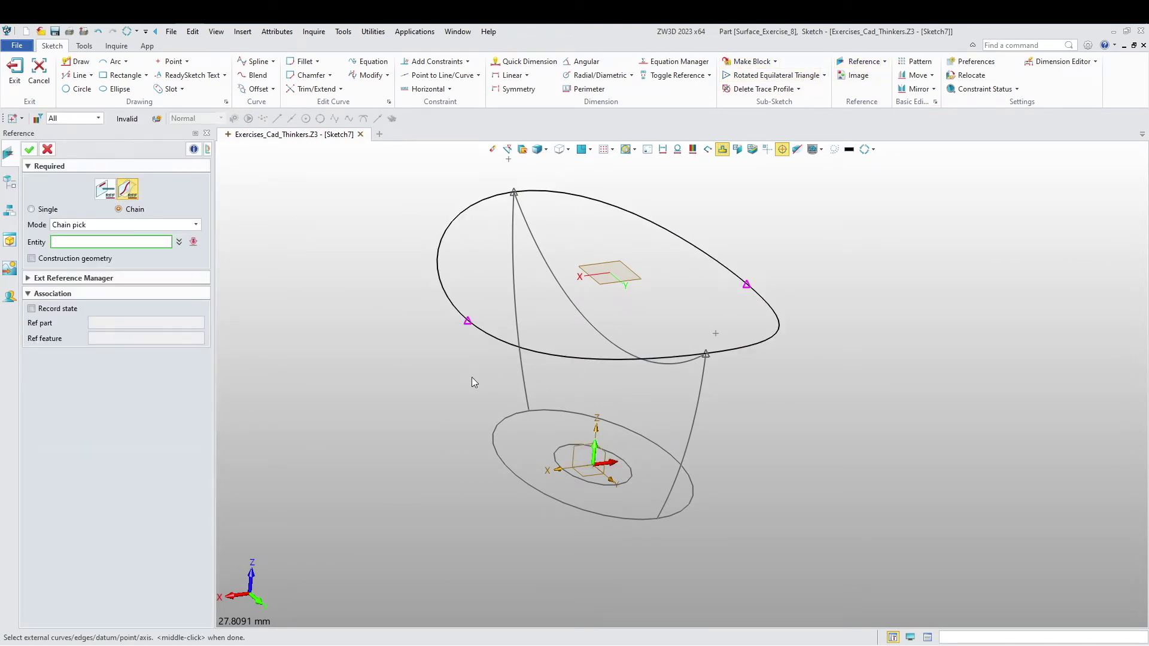
pyautogui.click(30, 149)
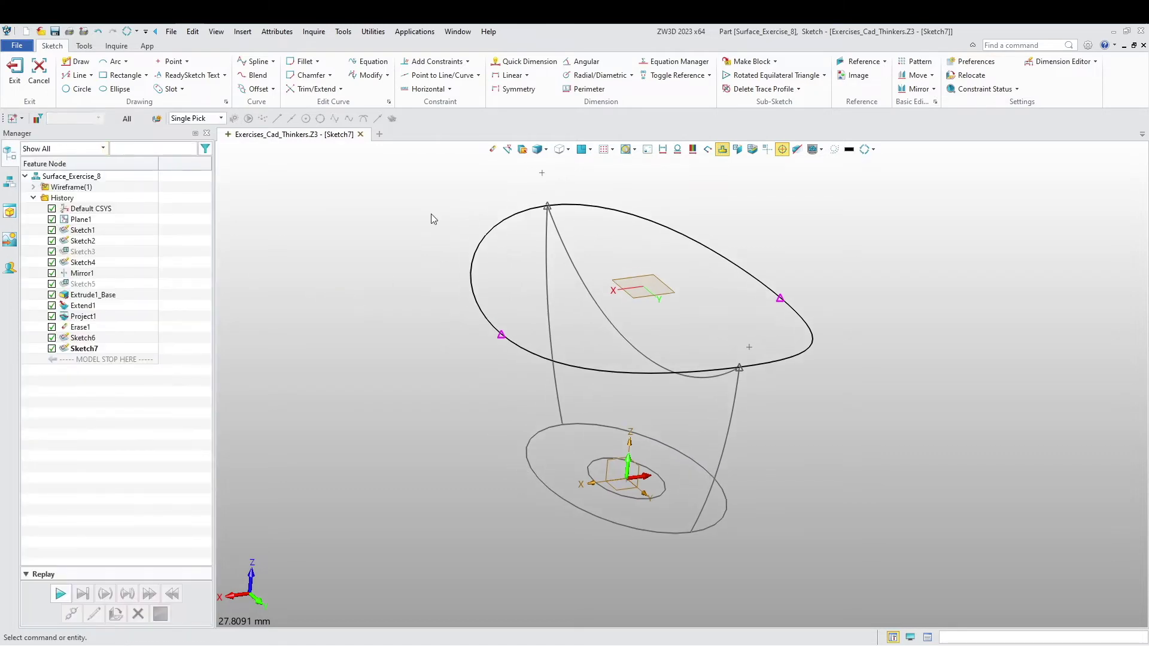
# Draw a downward-sagging arc of about 23 mm radius between the two rim intersection points on the XZ plane.
pyautogui.click(579, 151)
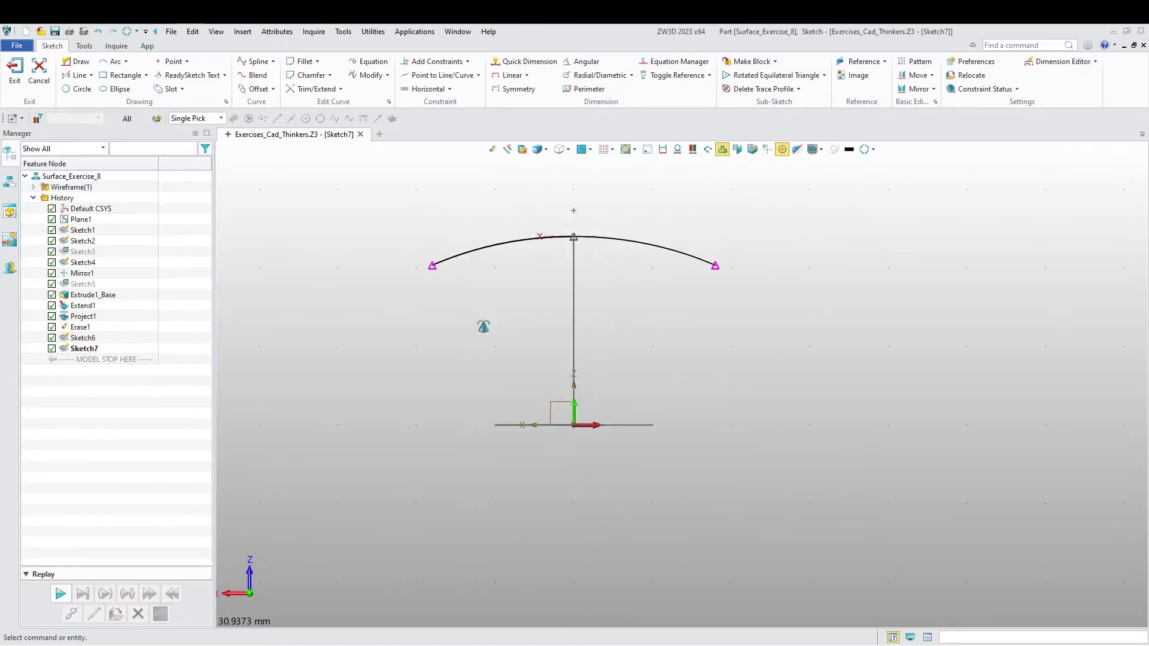
pyautogui.click(112, 62)
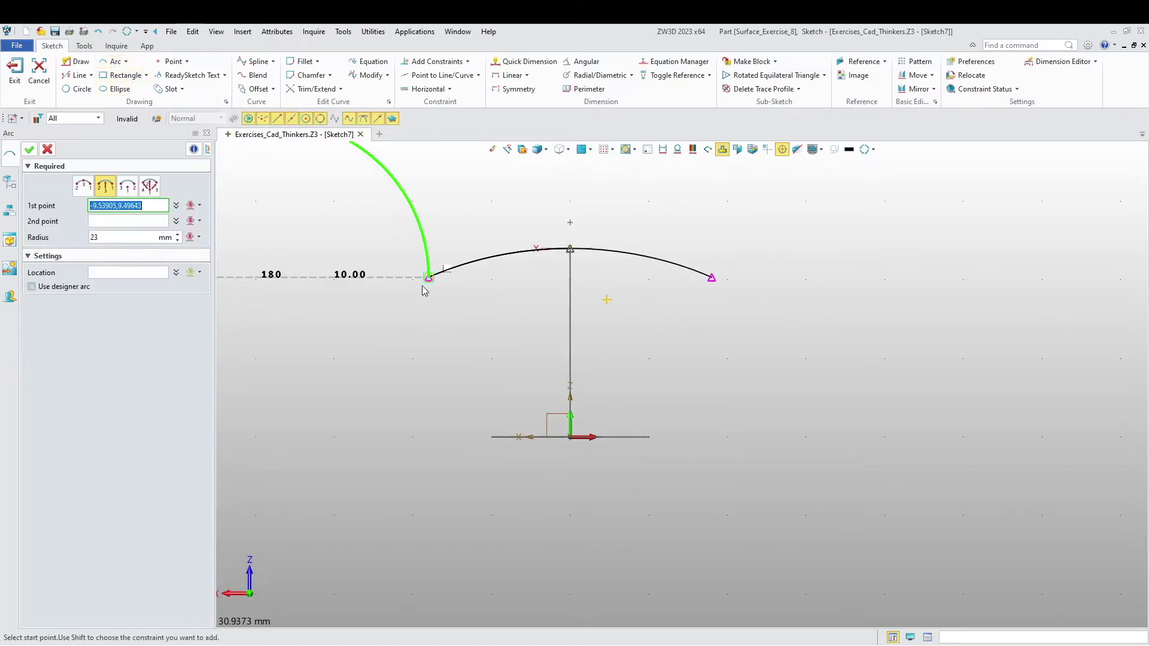
pyautogui.click(428, 279)
pyautogui.click(712, 278)
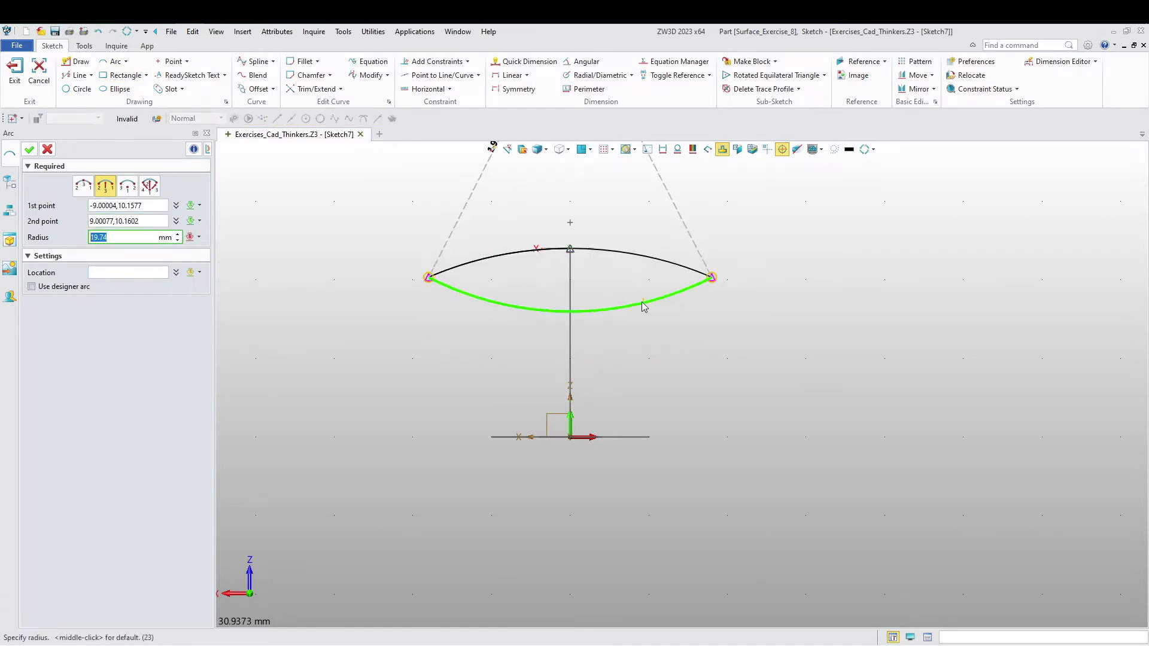
pyautogui.click(590, 328)
pyautogui.middleClick(590, 328)
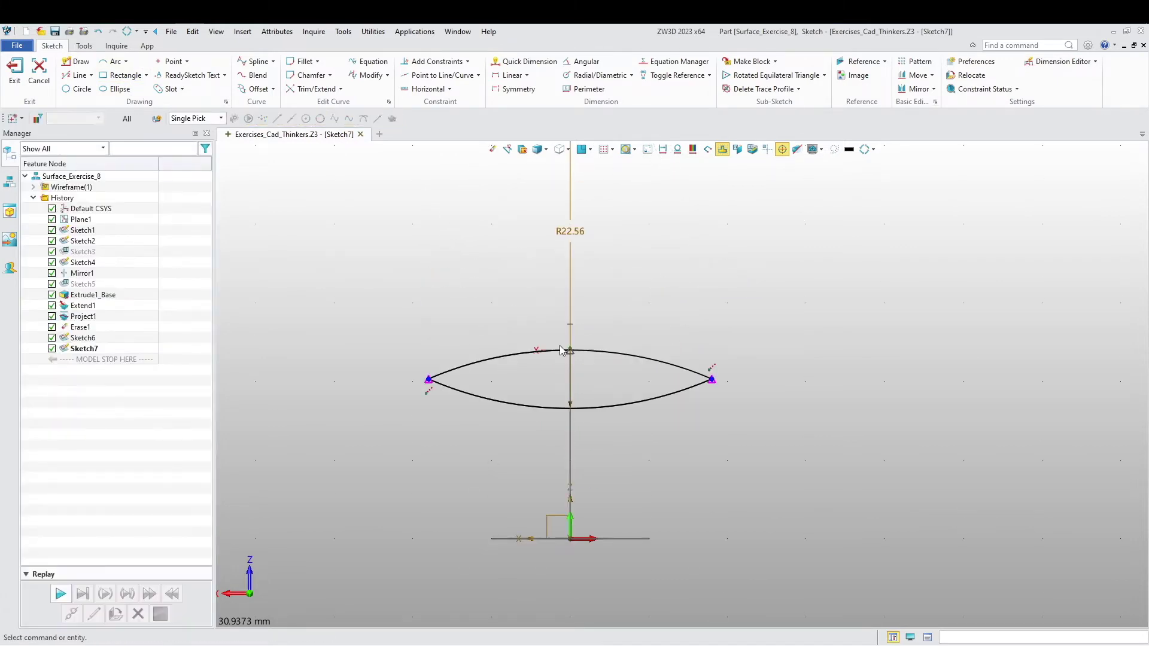
# Set the crosswise sagging arc's radius to 20 mm and finish the sketch.
pyautogui.doubleClick(580, 237)
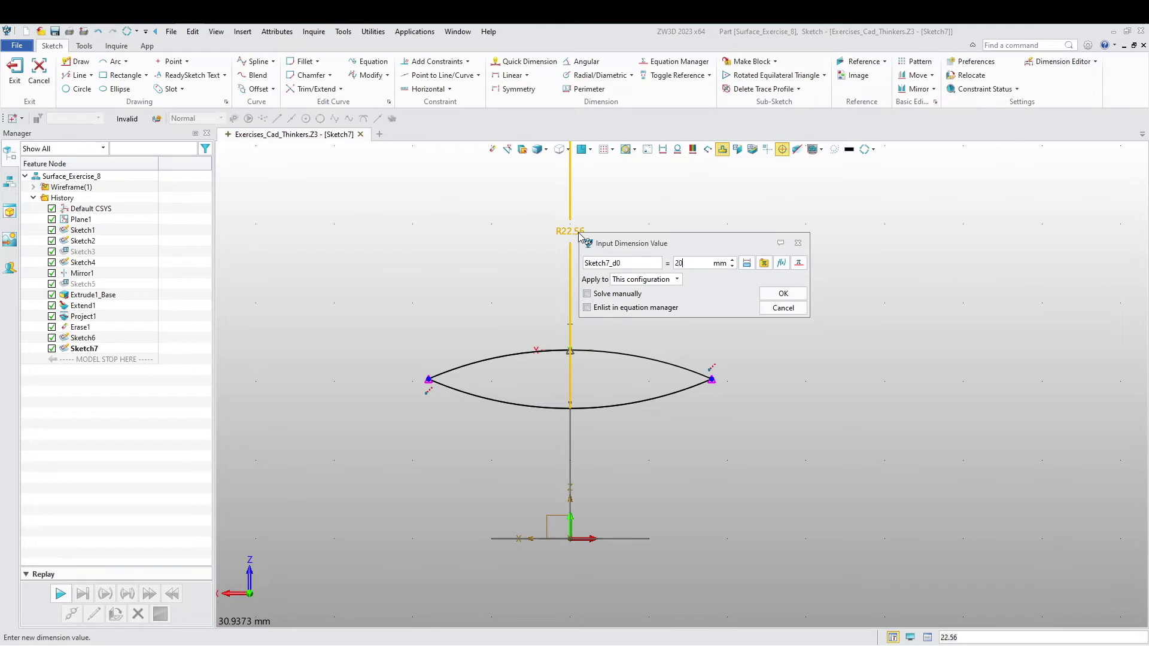
pyautogui.press('Return')
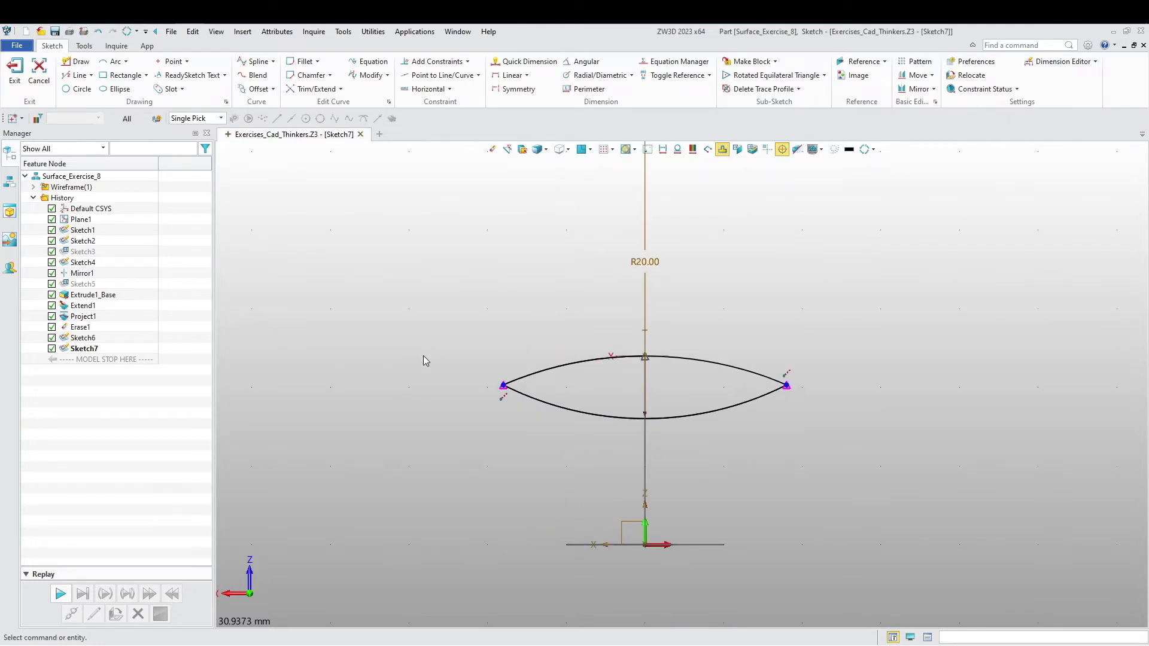
pyautogui.moveTo(422, 355)
pyautogui.mouseDown(button='middle')
pyautogui.moveTo(456, 411)
pyautogui.moveTo(561, 440)
pyautogui.moveTo(598, 389)
pyautogui.mouseUp(button='middle')
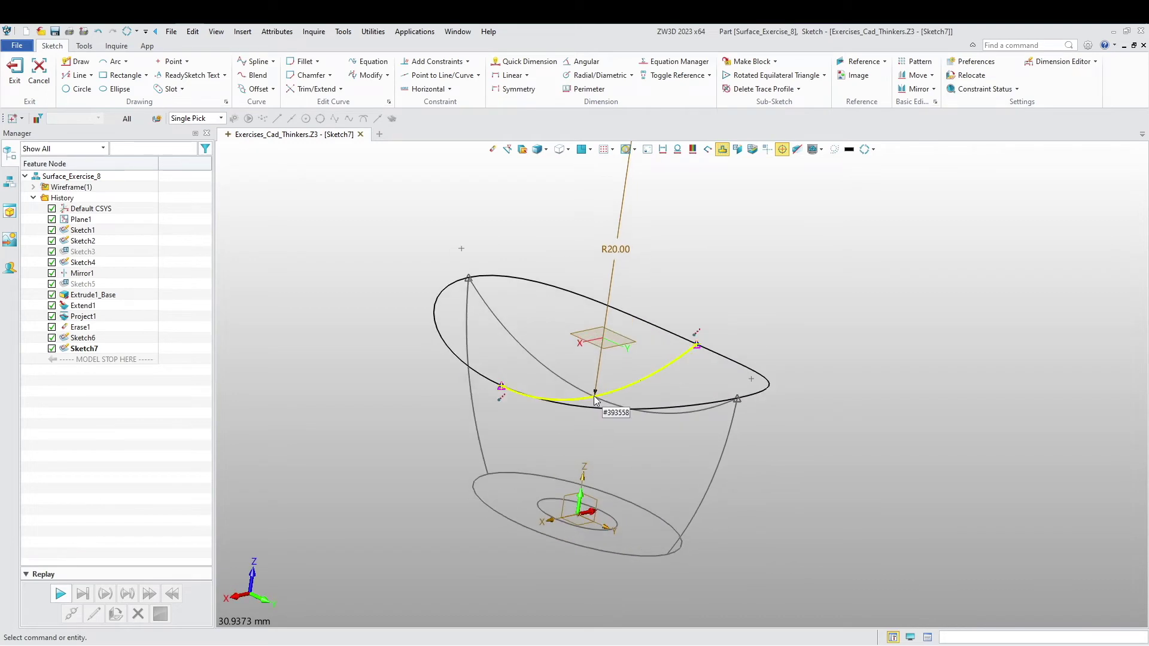
pyautogui.click(7, 78)
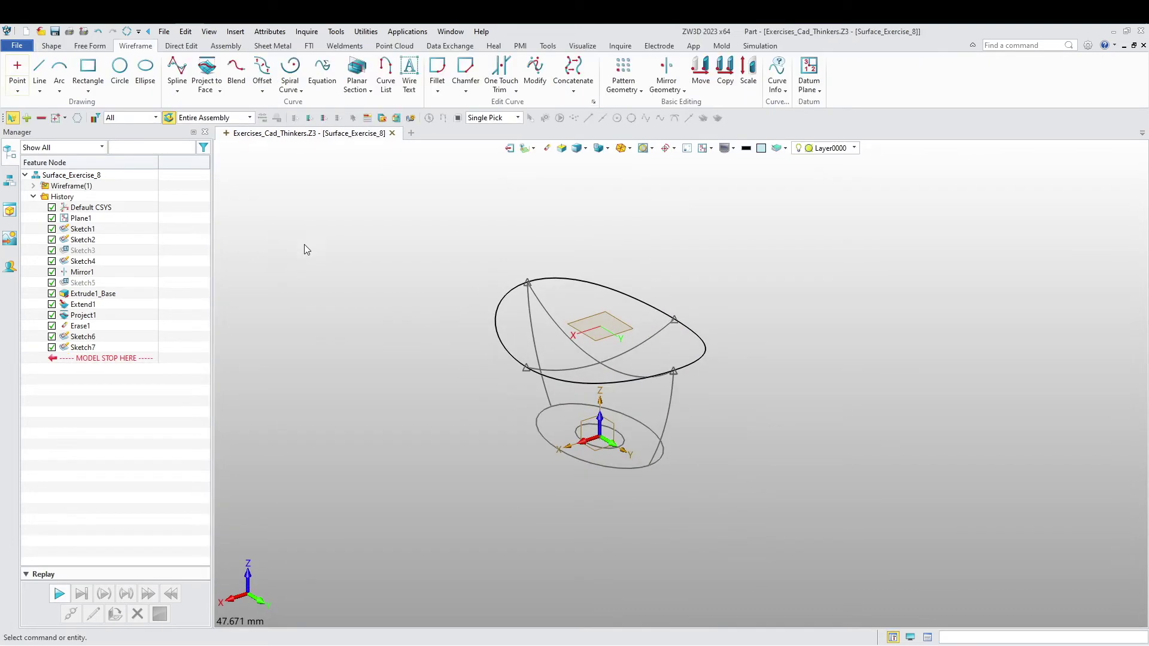
pyautogui.moveTo(304, 244)
pyautogui.mouseDown(button='middle')
pyautogui.moveTo(452, 373)
pyautogui.moveTo(500, 443)
pyautogui.moveTo(465, 411)
pyautogui.moveTo(500, 391)
pyautogui.moveTo(387, 425)
pyautogui.moveTo(405, 420)
pyautogui.moveTo(406, 429)
pyautogui.moveTo(377, 426)
pyautogui.mouseUp(button='middle')
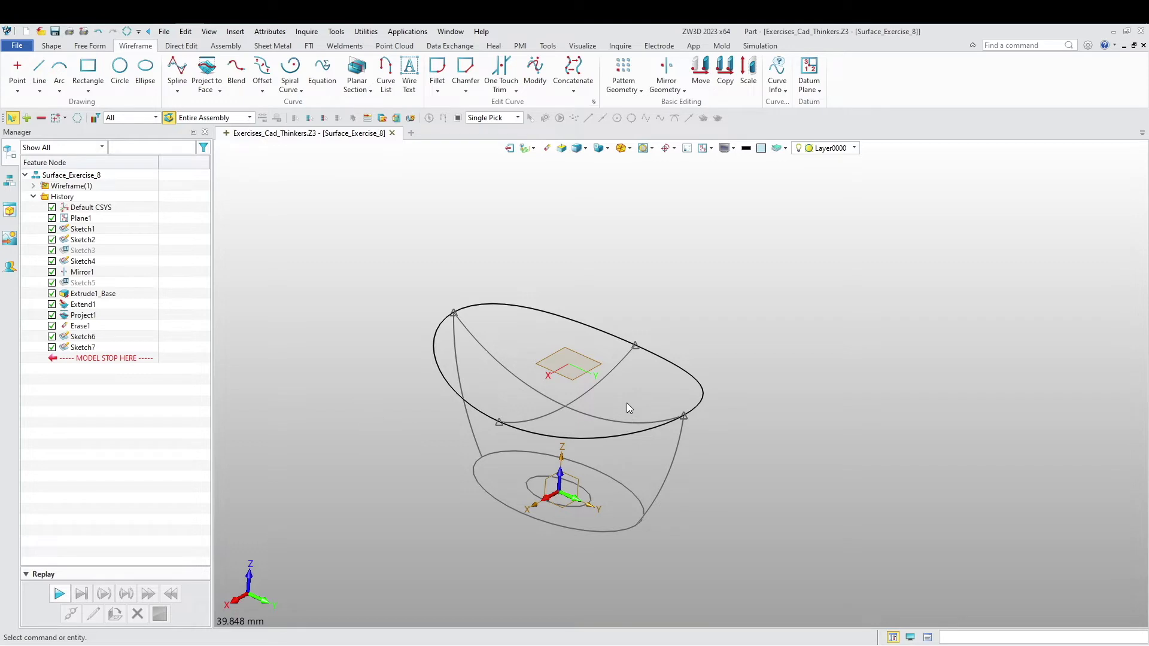
pyautogui.moveTo(414, 423); pyautogui.dragTo(402, 385, button='middle')
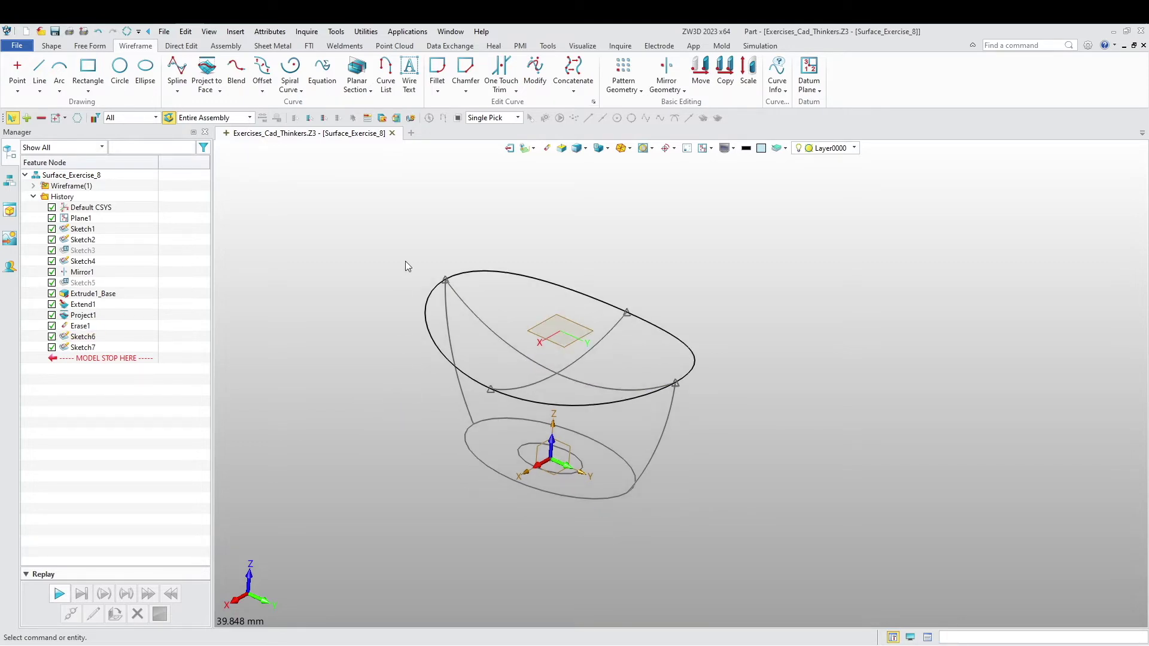
pyautogui.click(89, 46)
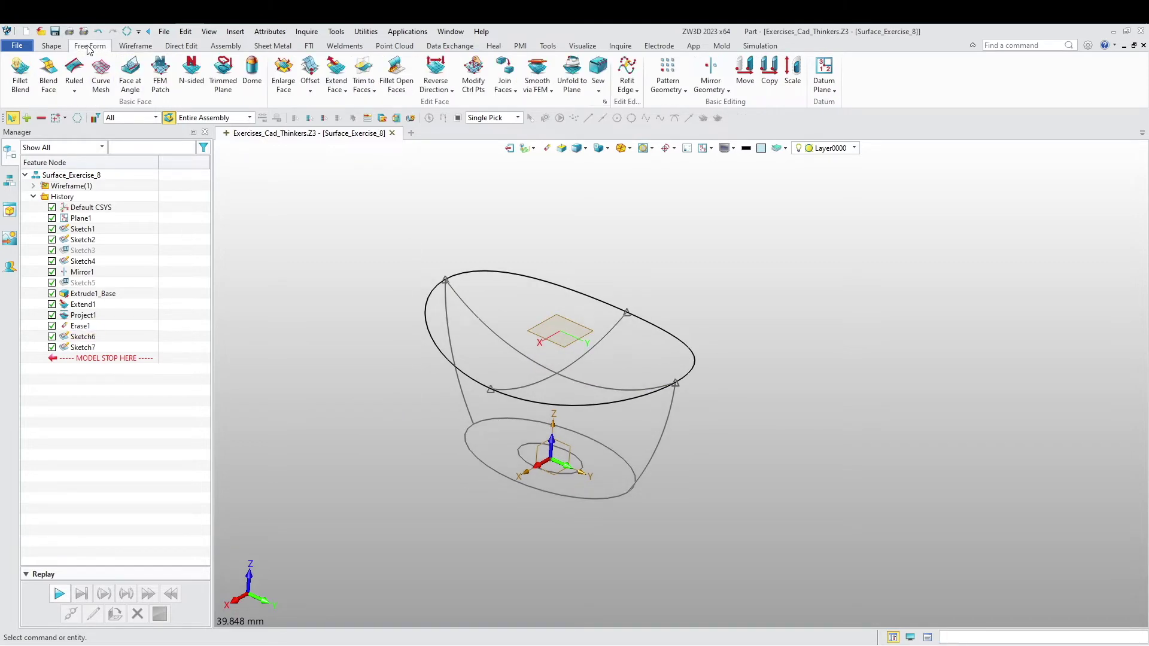
pyautogui.click(108, 75)
pyautogui.click(425, 309)
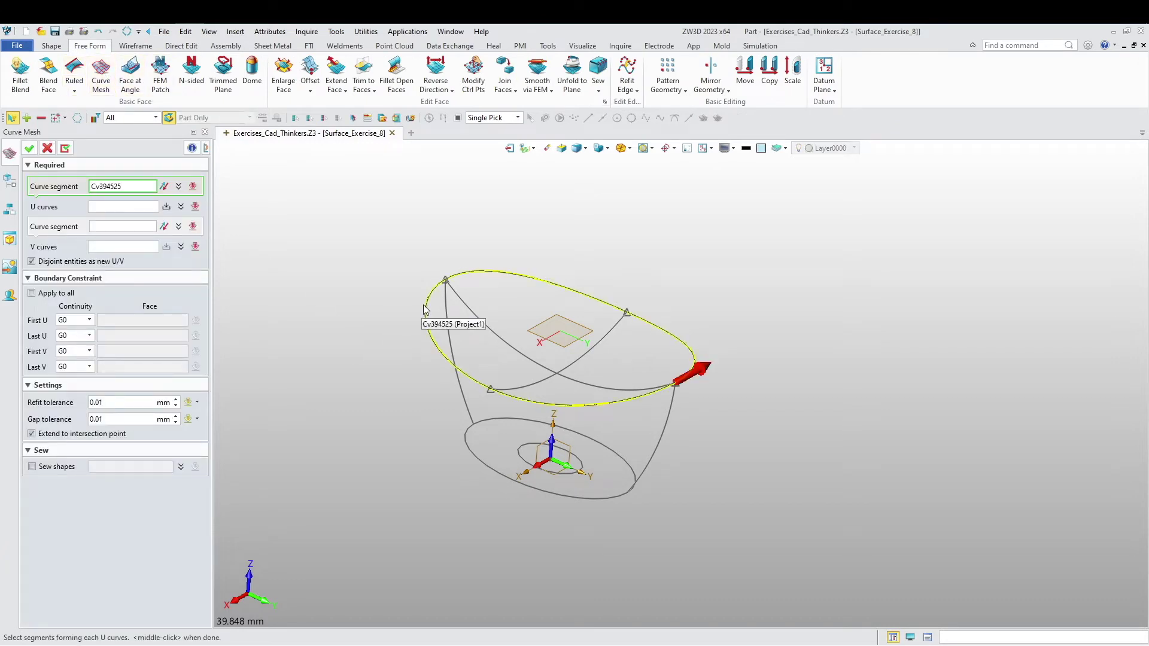
pyautogui.click(423, 305)
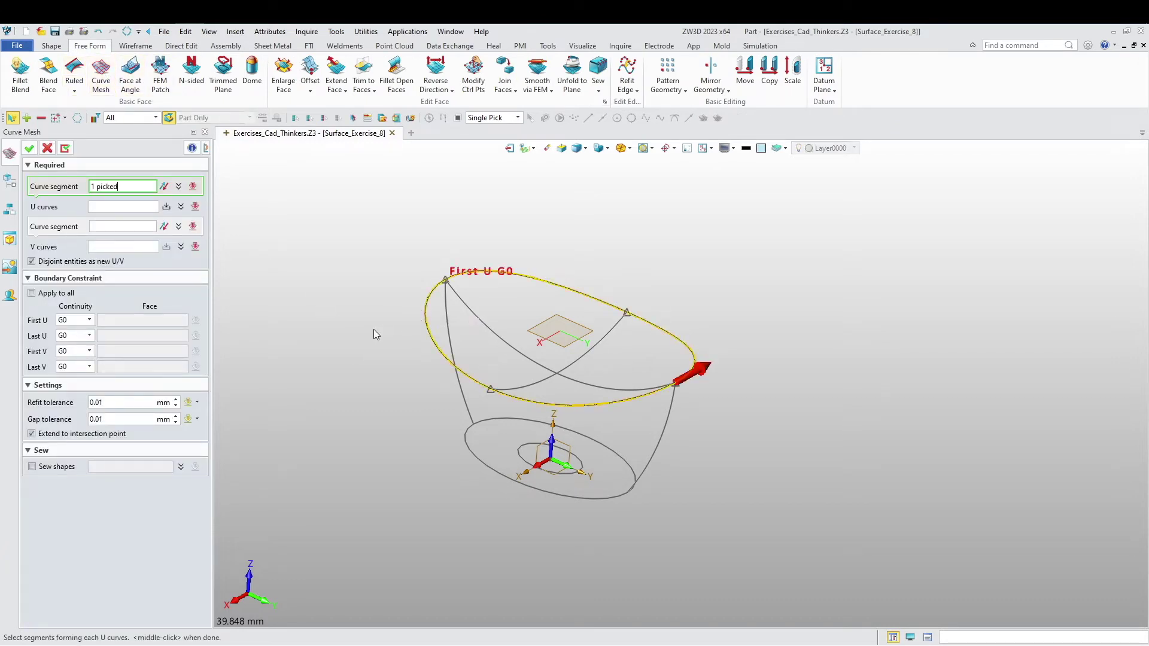
pyautogui.middleClick(327, 335)
pyautogui.click(616, 495)
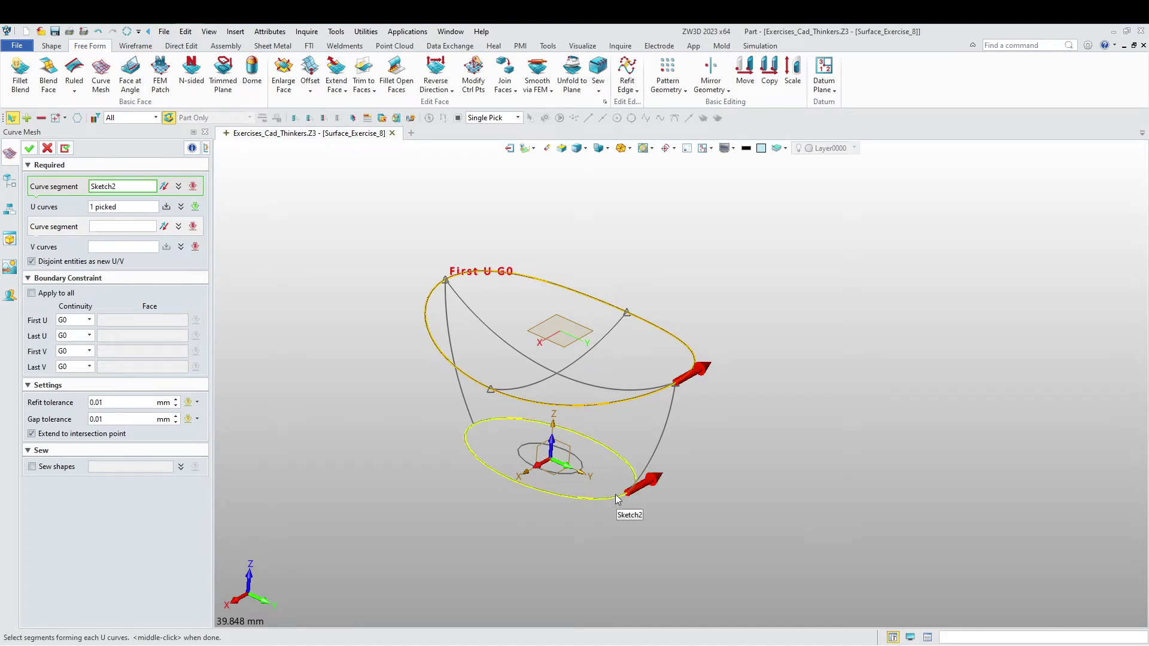
pyautogui.click(616, 494)
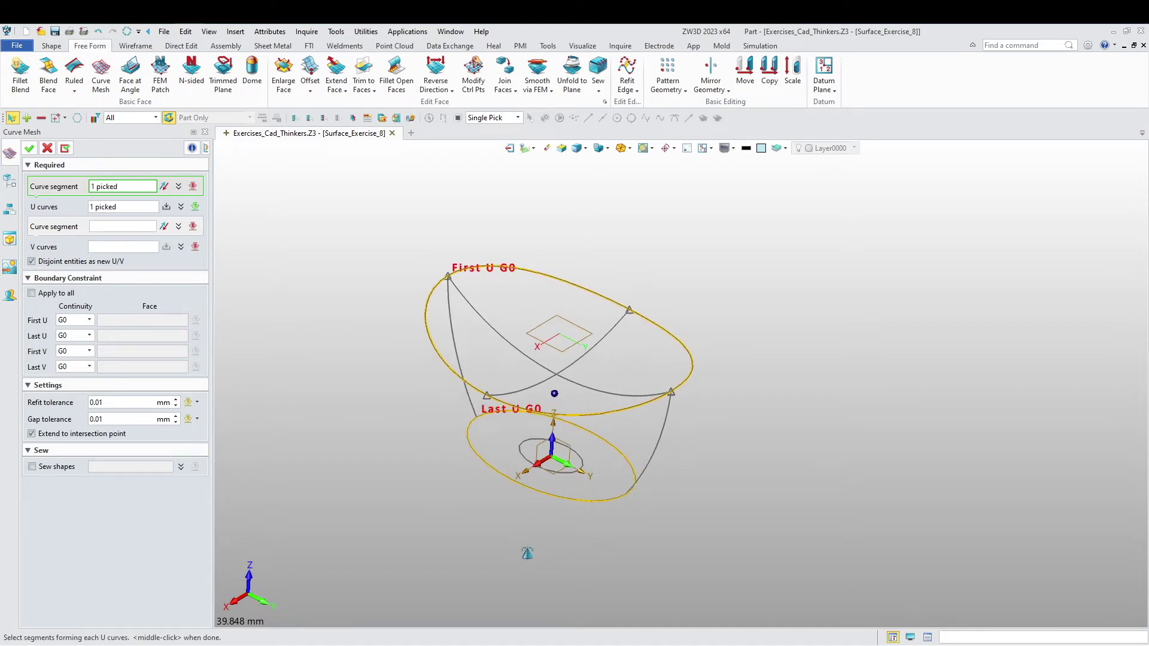
pyautogui.click(133, 227)
pyautogui.moveTo(298, 352); pyautogui.dragTo(289, 353, button='right')
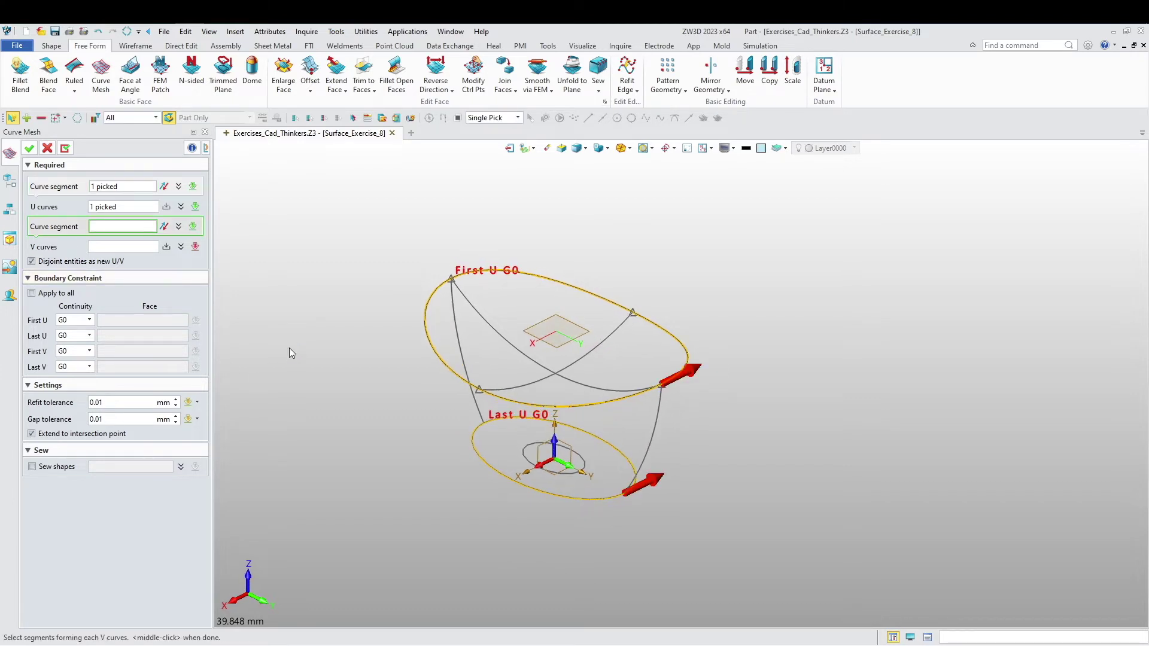
pyautogui.click(451, 316)
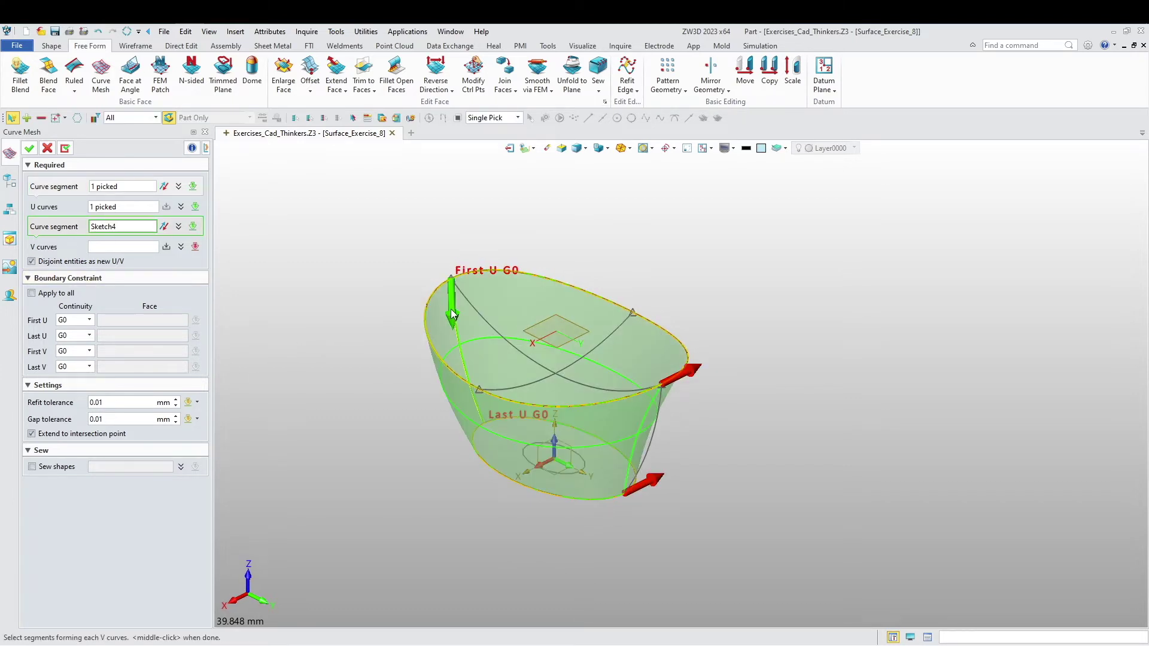
pyautogui.click(452, 316)
pyautogui.moveTo(375, 381)
pyautogui.mouseDown(button='right')
pyautogui.moveTo(321, 372)
pyautogui.moveTo(426, 376)
pyautogui.mouseUp(button='right')
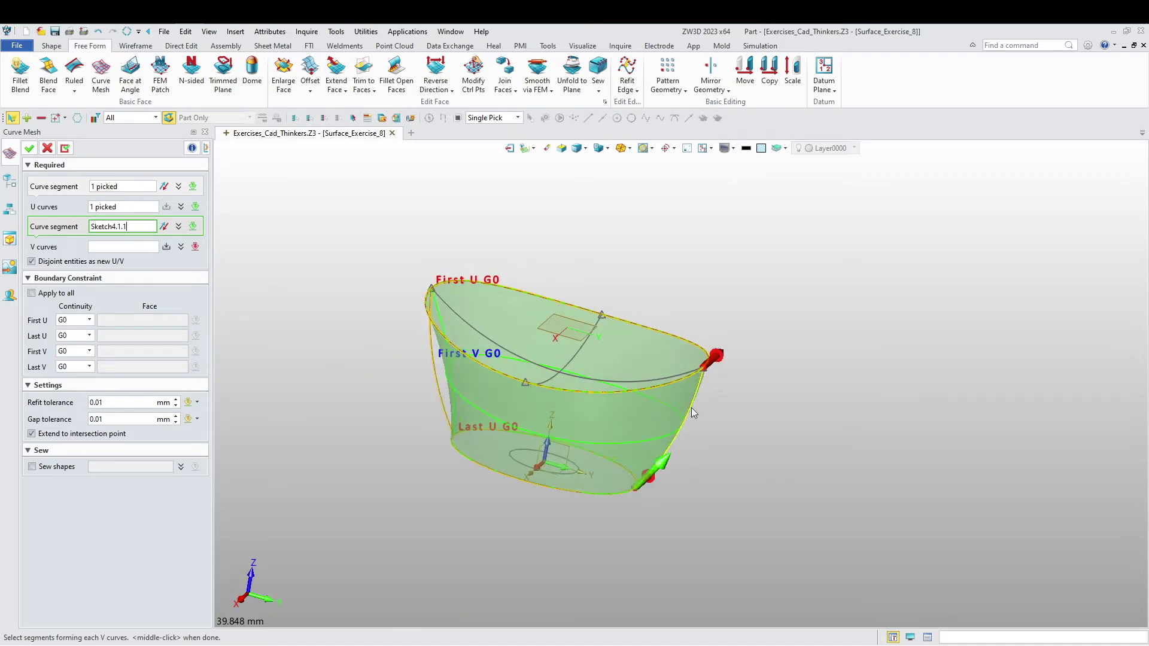
pyautogui.click(692, 409)
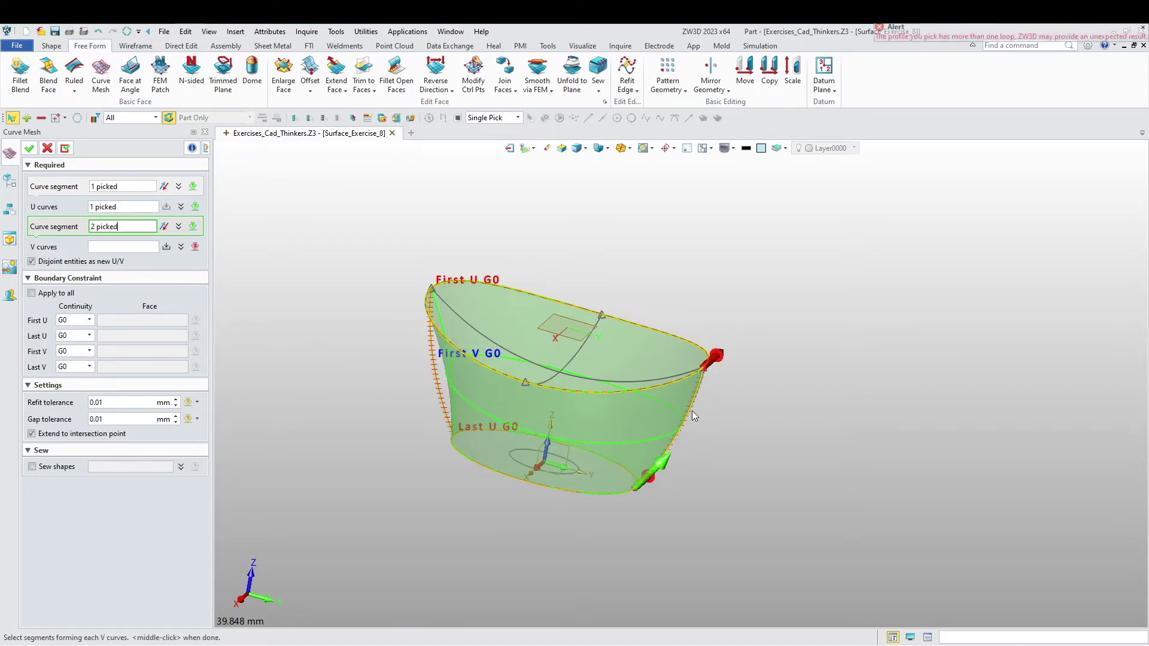
pyautogui.middleClick(411, 472)
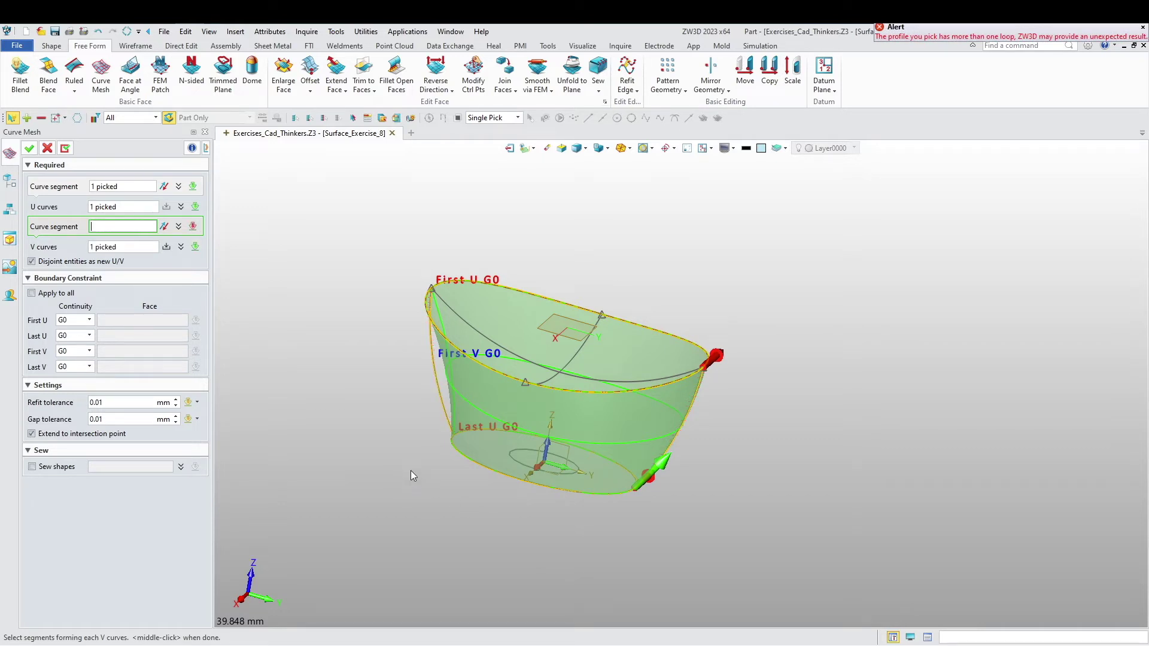
pyautogui.click(433, 349)
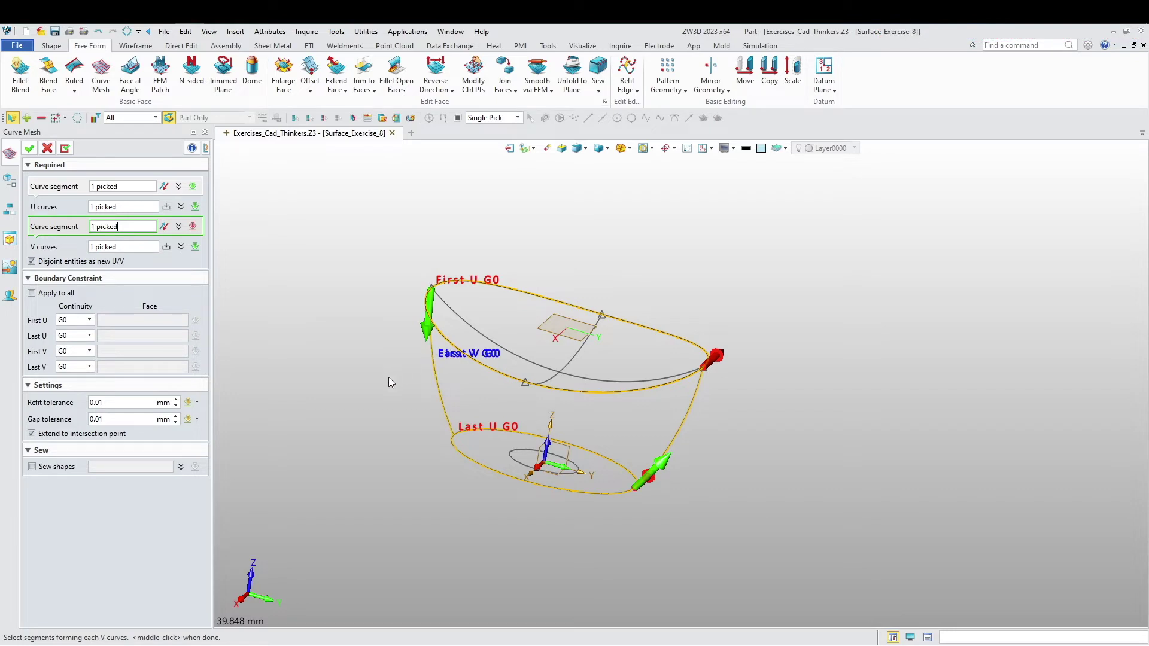
pyautogui.moveTo(338, 393); pyautogui.dragTo(354, 449, button='right')
pyautogui.press('Escape')
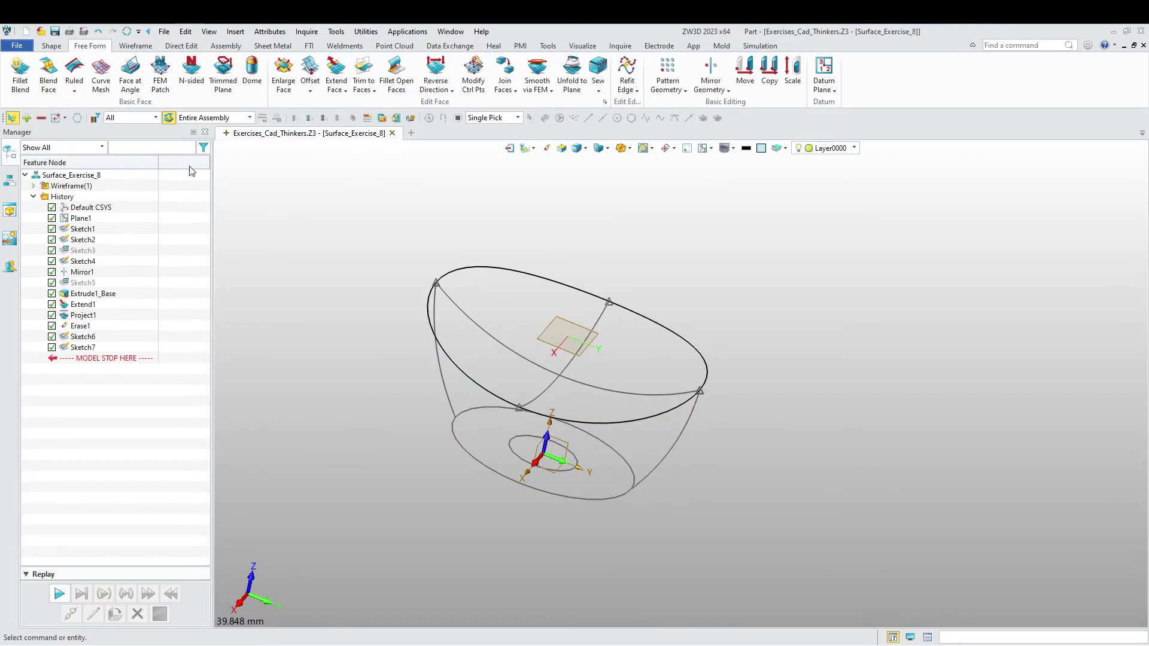
# Start a Curve Mesh surface with the projected rim and the larger base ellipse as separate U curves.
pyautogui.click(100, 75)
pyautogui.click(435, 336)
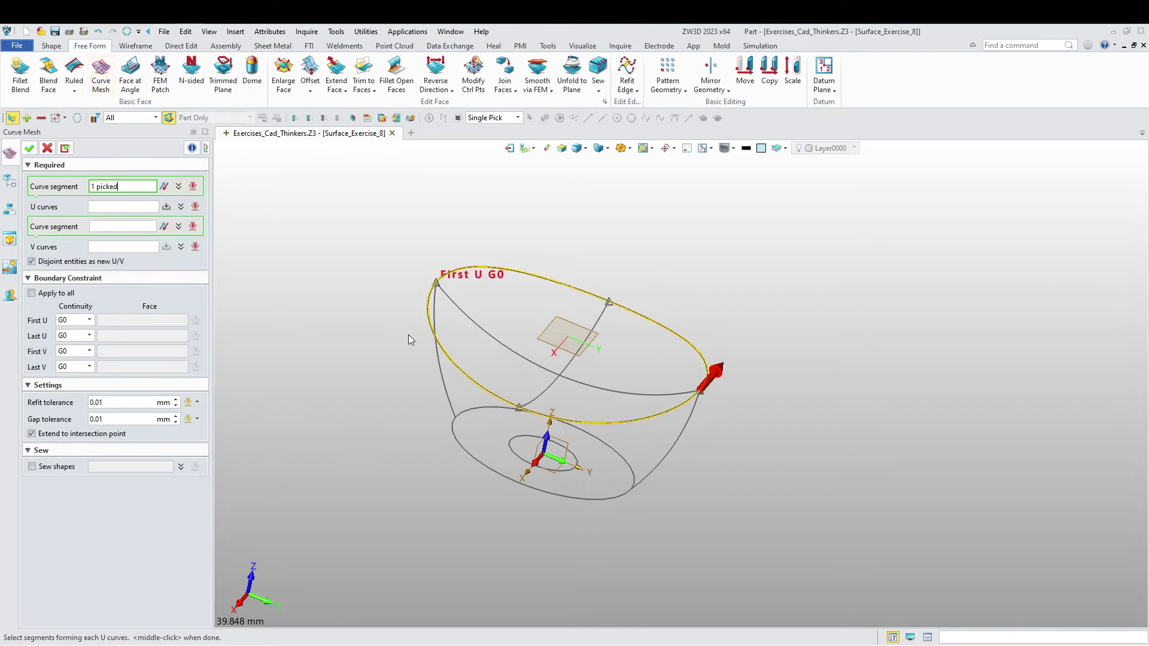
pyautogui.middleClick(345, 338)
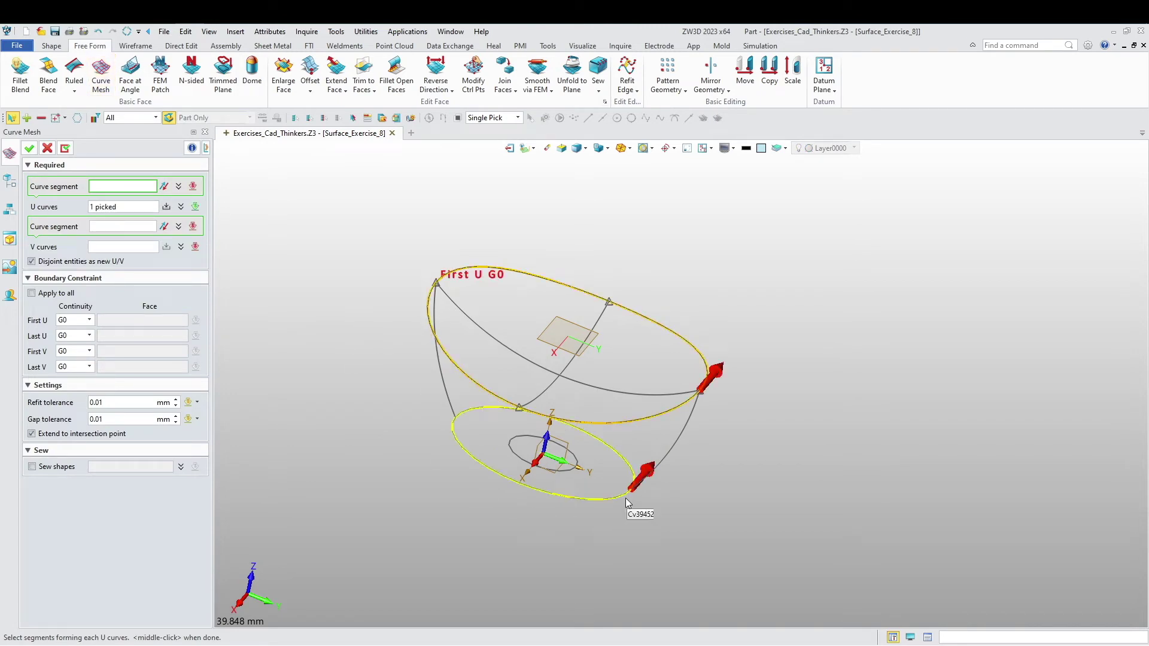
pyautogui.click(626, 475)
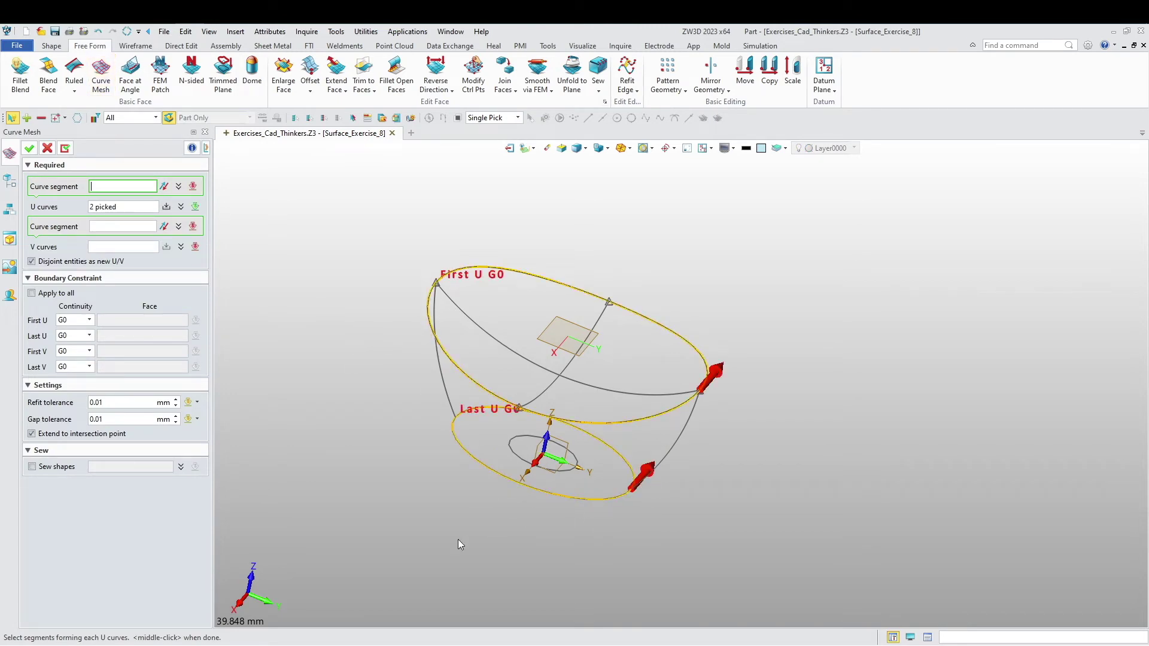
# Add the two opposite side arcs as separate V curves of the curve mesh.
pyautogui.click(111, 227)
pyautogui.click(435, 320)
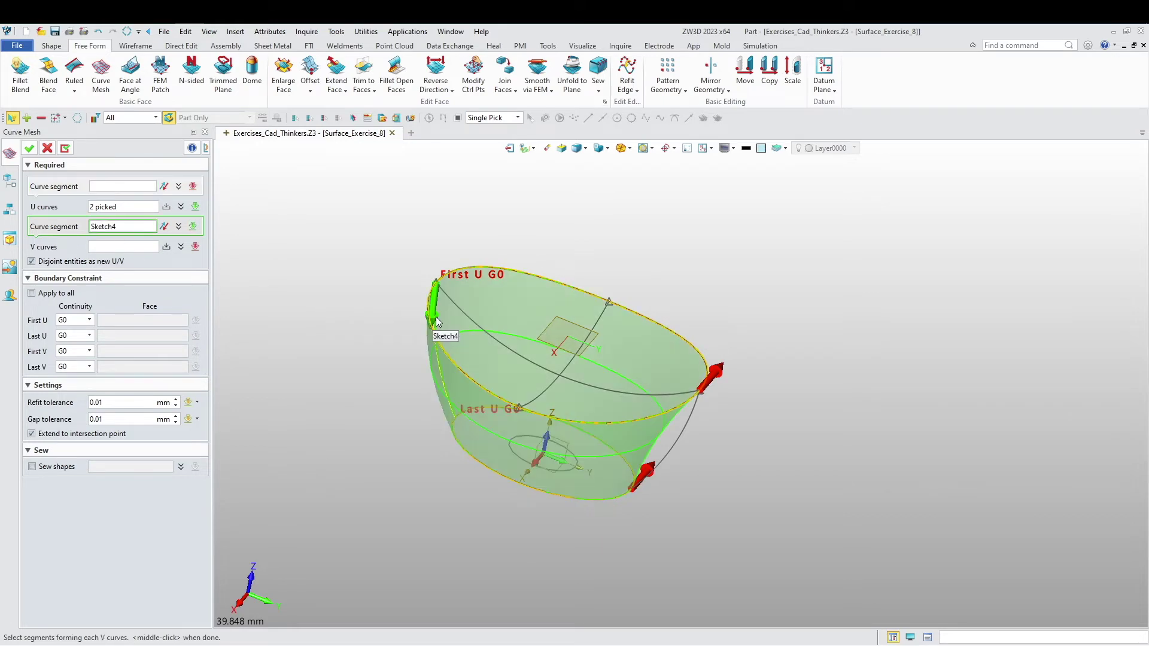
pyautogui.click(435, 319)
pyautogui.middleClick(349, 356)
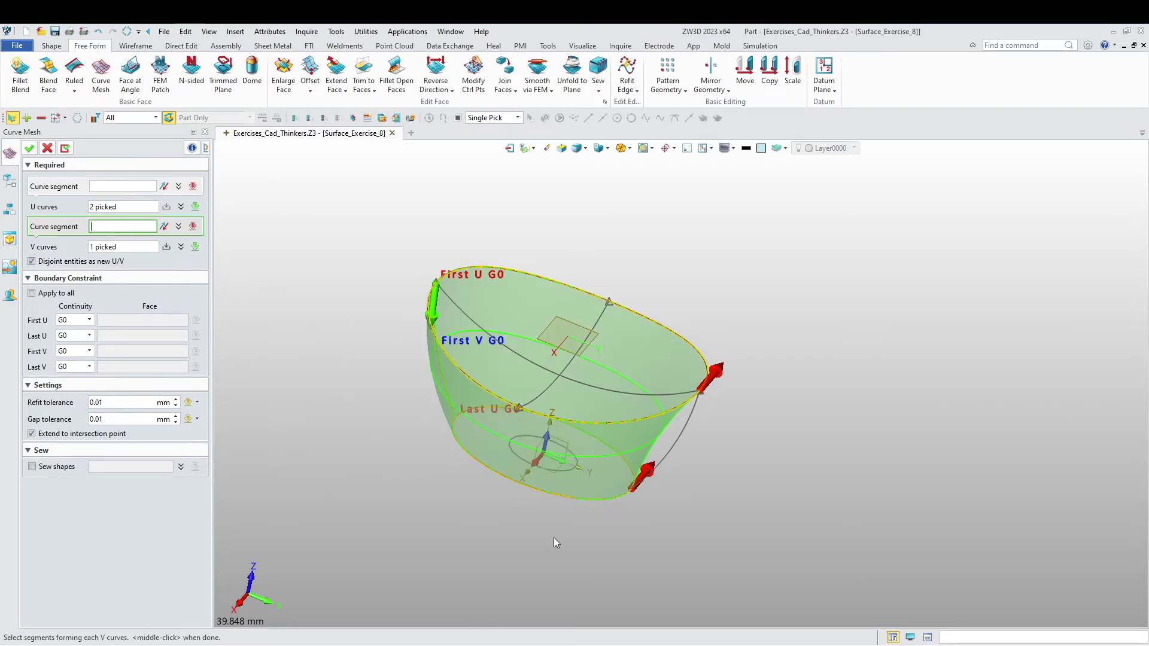
pyautogui.click(693, 425)
pyautogui.click(693, 425)
pyautogui.moveTo(367, 469); pyautogui.dragTo(333, 455, button='right')
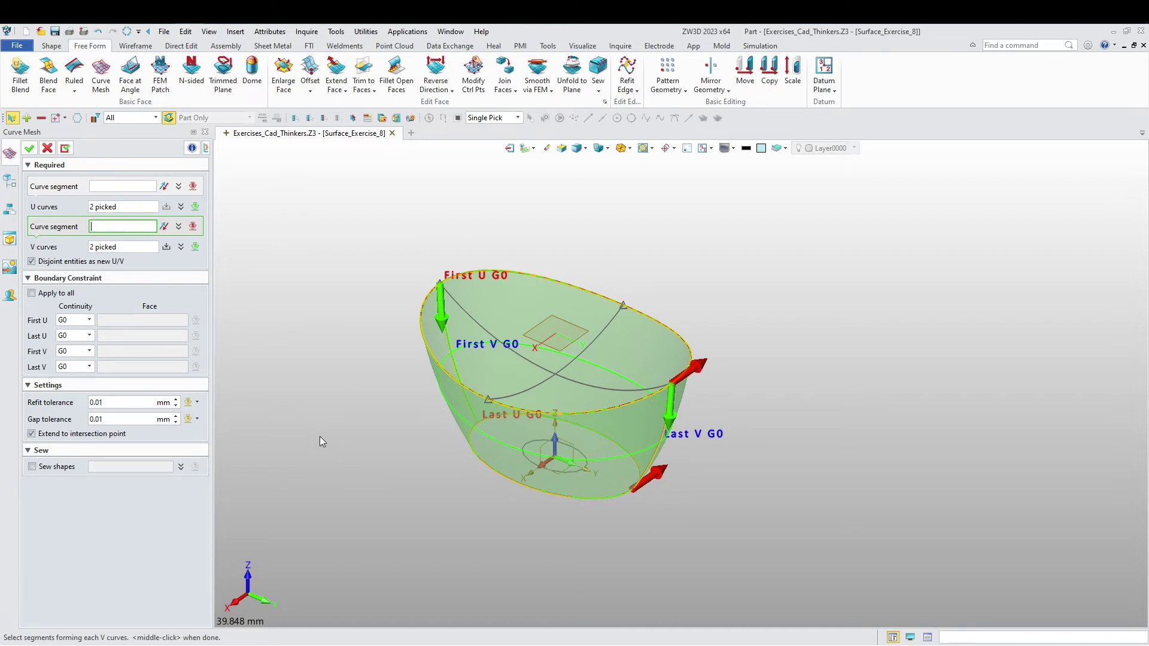
# Finish the curve mesh side wall and close its bottom opening with an N-sided patch bounded by the lower edge.
pyautogui.moveTo(319, 441); pyautogui.dragTo(226, 264, button='right')
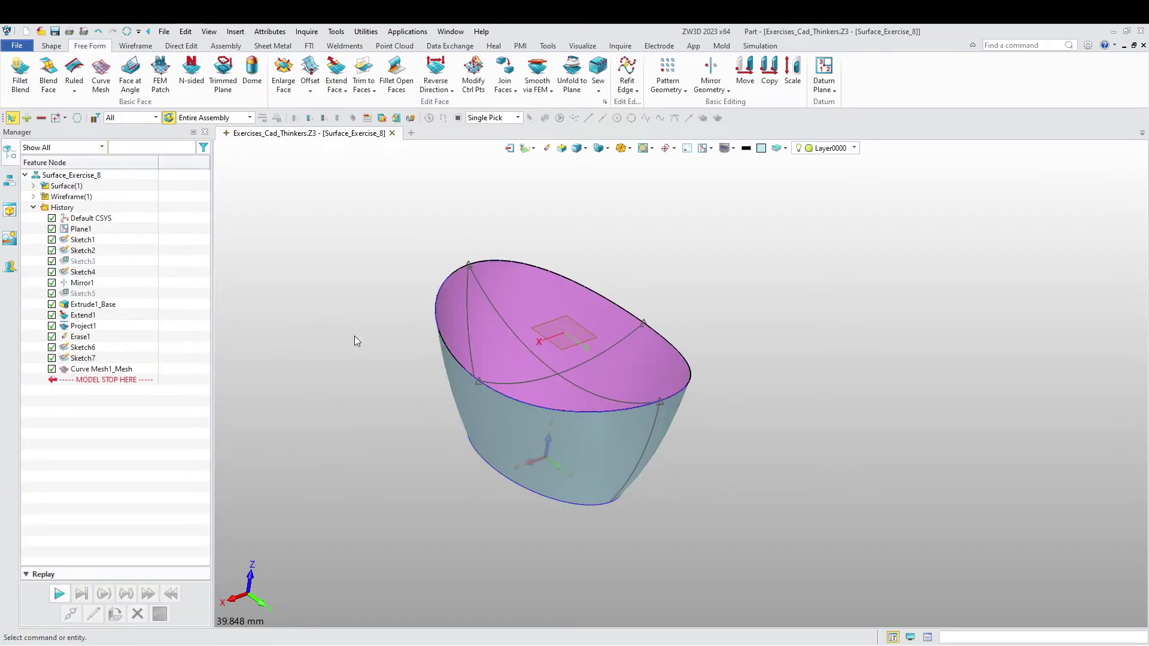
pyautogui.moveTo(354, 336); pyautogui.dragTo(359, 272, button='right')
pyautogui.click(192, 71)
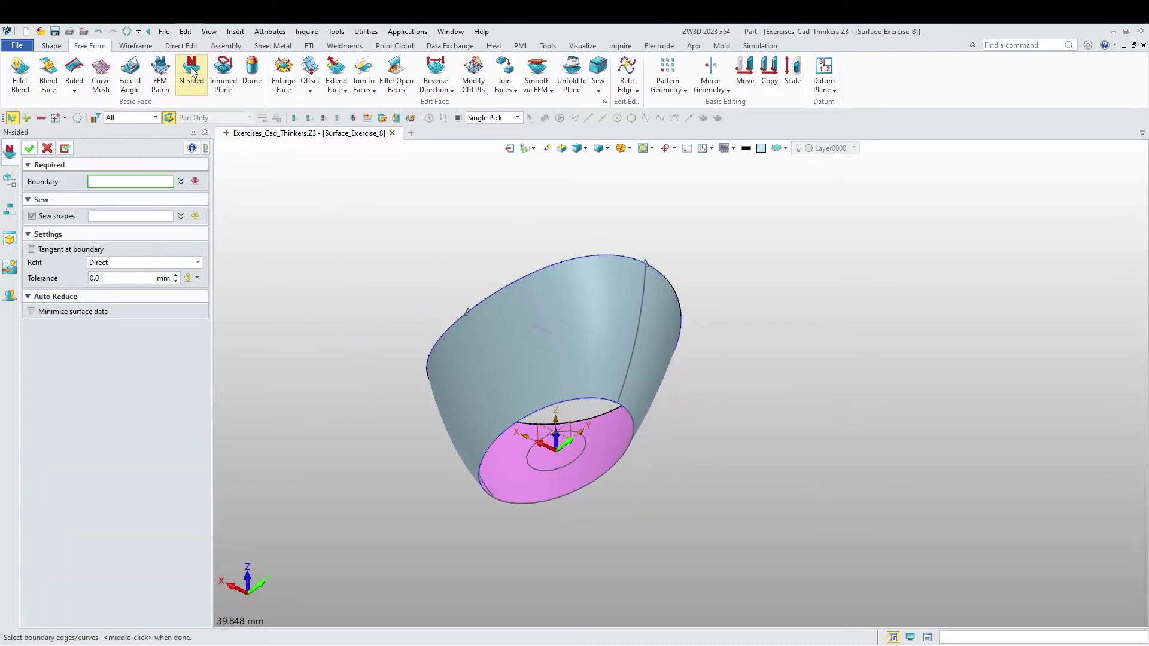
pyautogui.click(490, 448)
pyautogui.middleClick(366, 483)
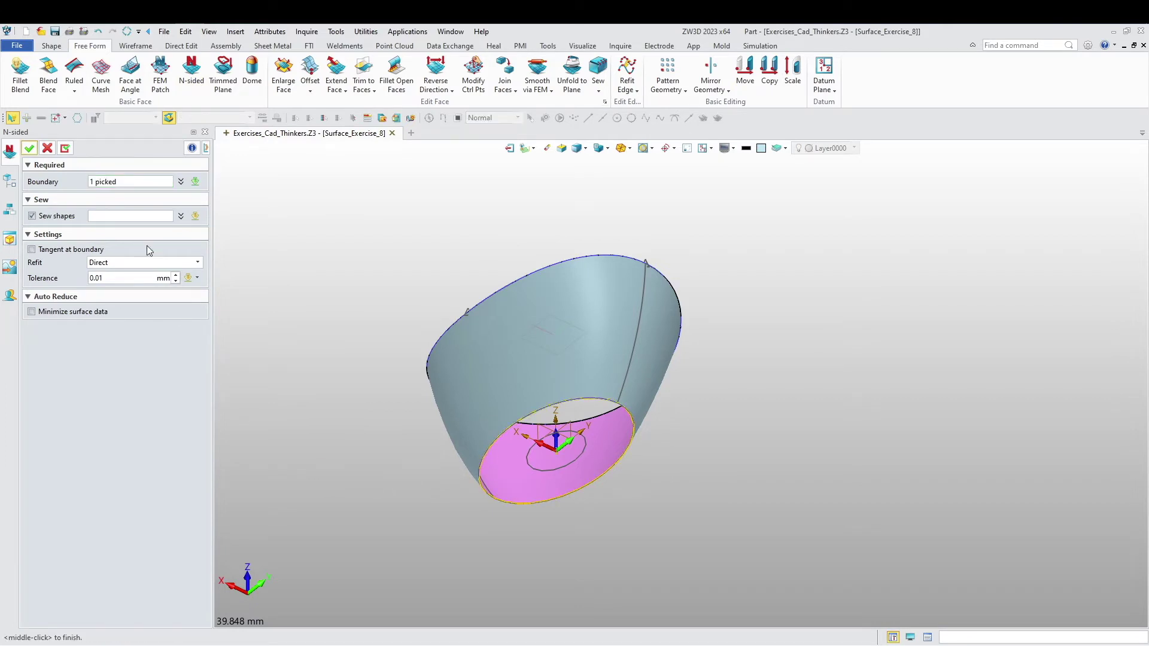
pyautogui.middleClick(190, 242)
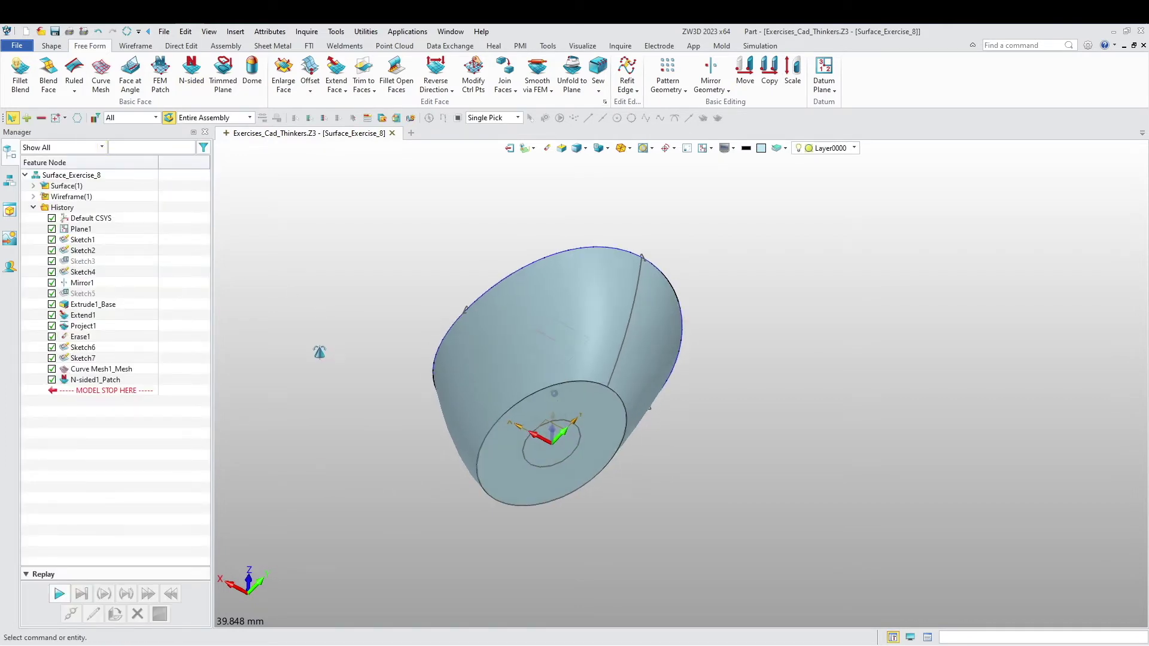
# Start an FEM Patch with the upper rim edge of the side wall as its boundary.
pyautogui.moveTo(318, 352); pyautogui.dragTo(374, 455, button='right')
pyautogui.moveTo(374, 455); pyautogui.dragTo(260, 492, button='middle')
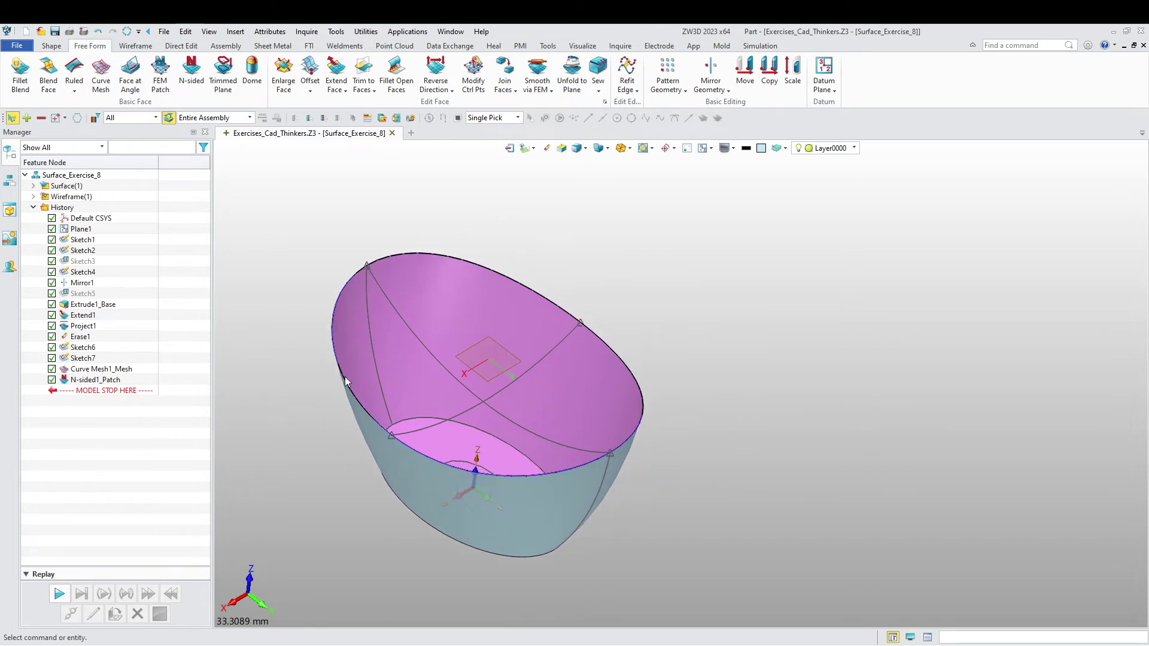
pyautogui.click(162, 70)
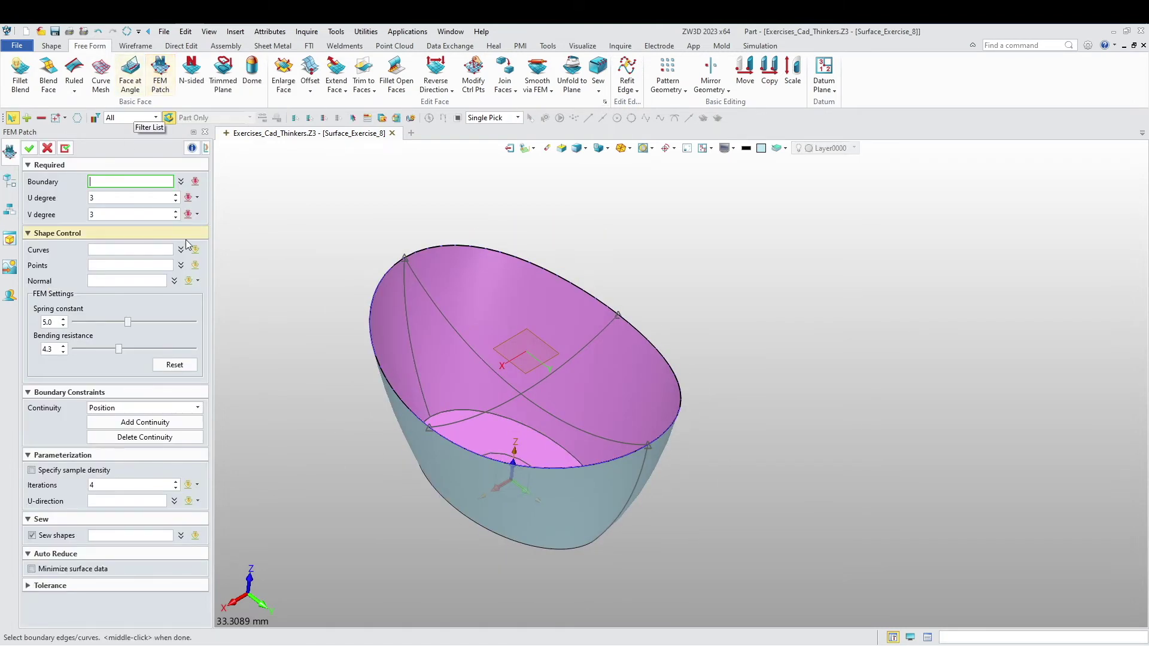
pyautogui.moveTo(240, 252); pyautogui.dragTo(273, 238, button='middle')
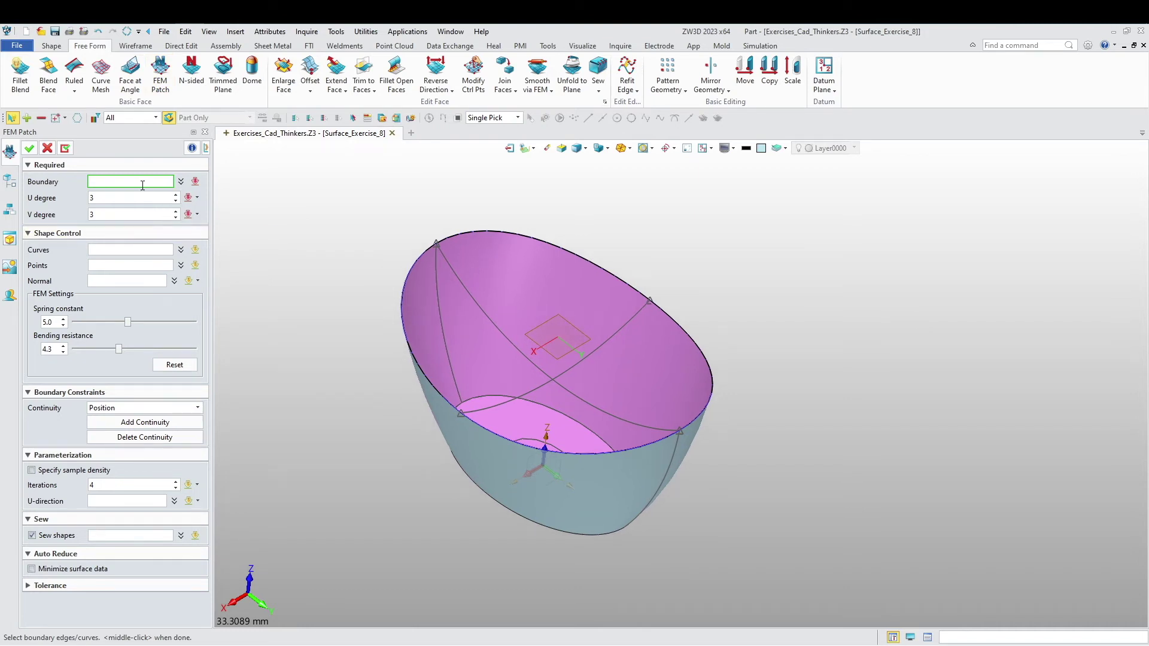
pyautogui.click(410, 336)
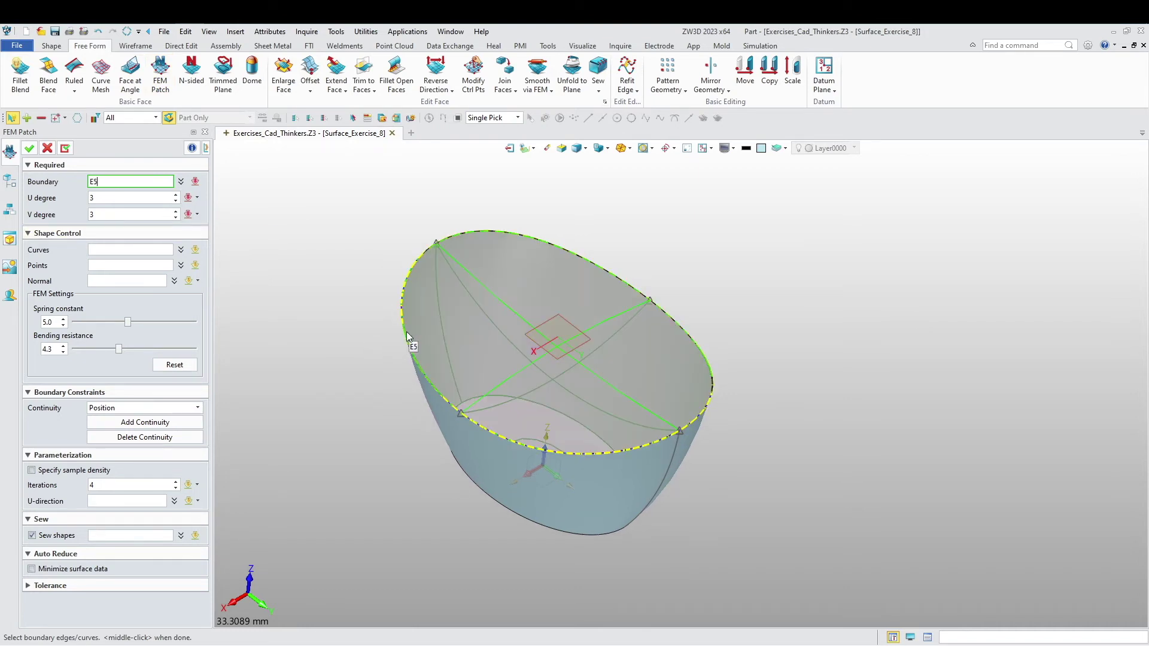
pyautogui.middleClick(407, 332)
# Use the two crossing sagging arcs as shape control curves and create the FEM patch.
pyautogui.click(105, 251)
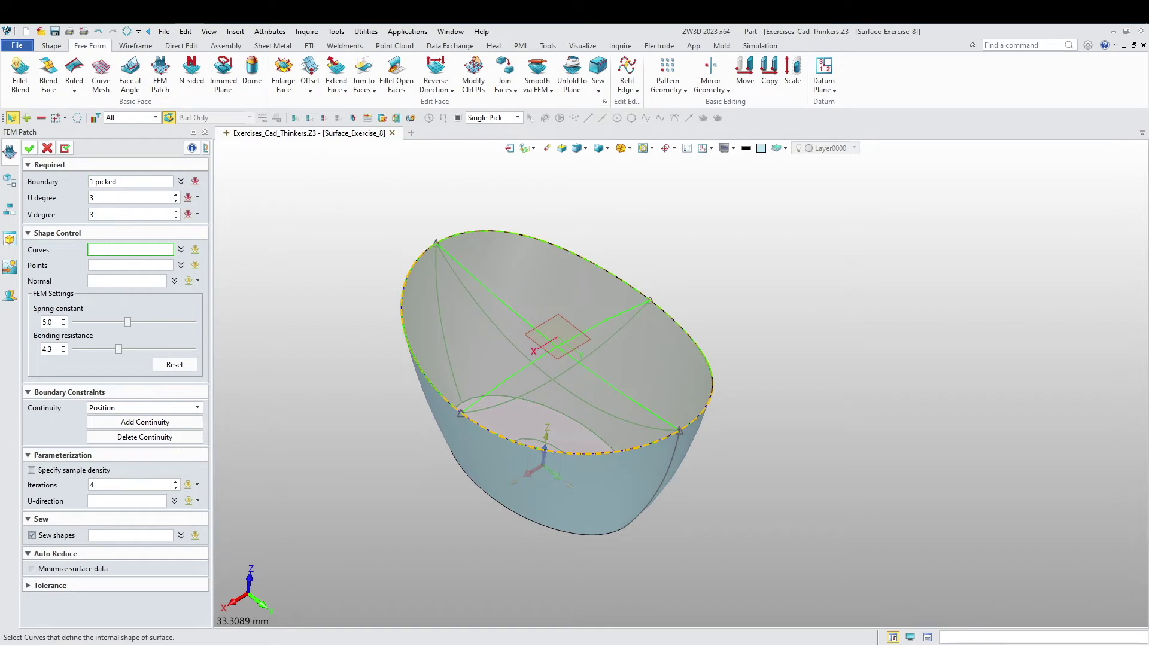
pyautogui.click(471, 294)
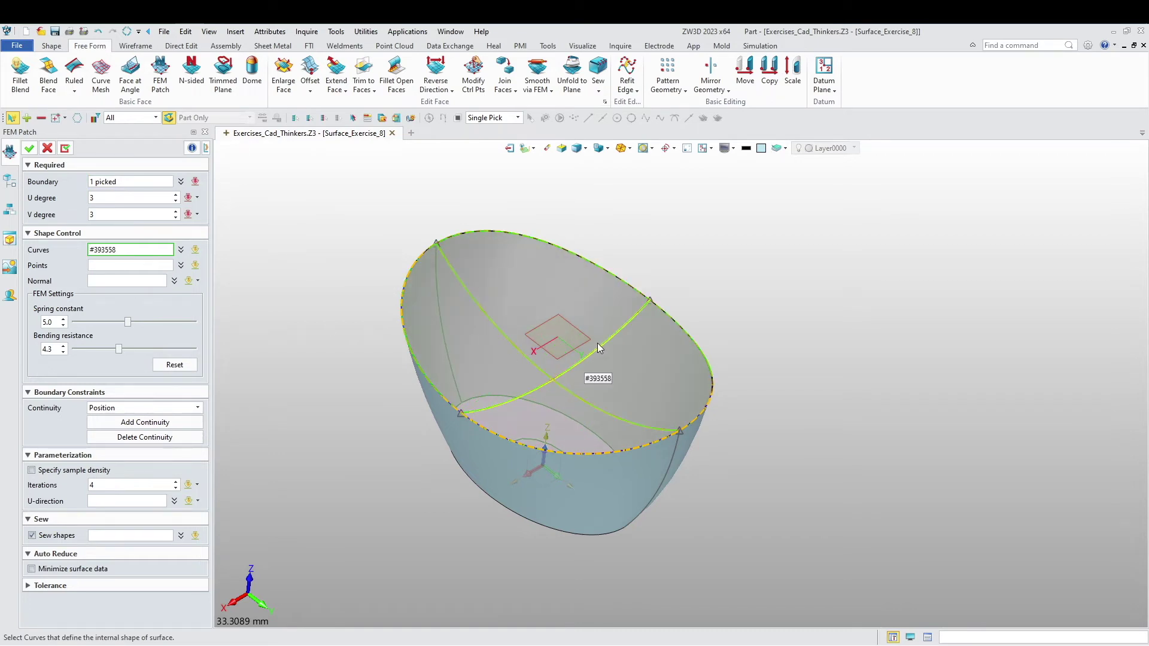
pyautogui.moveTo(427, 371); pyautogui.dragTo(359, 375, button='right')
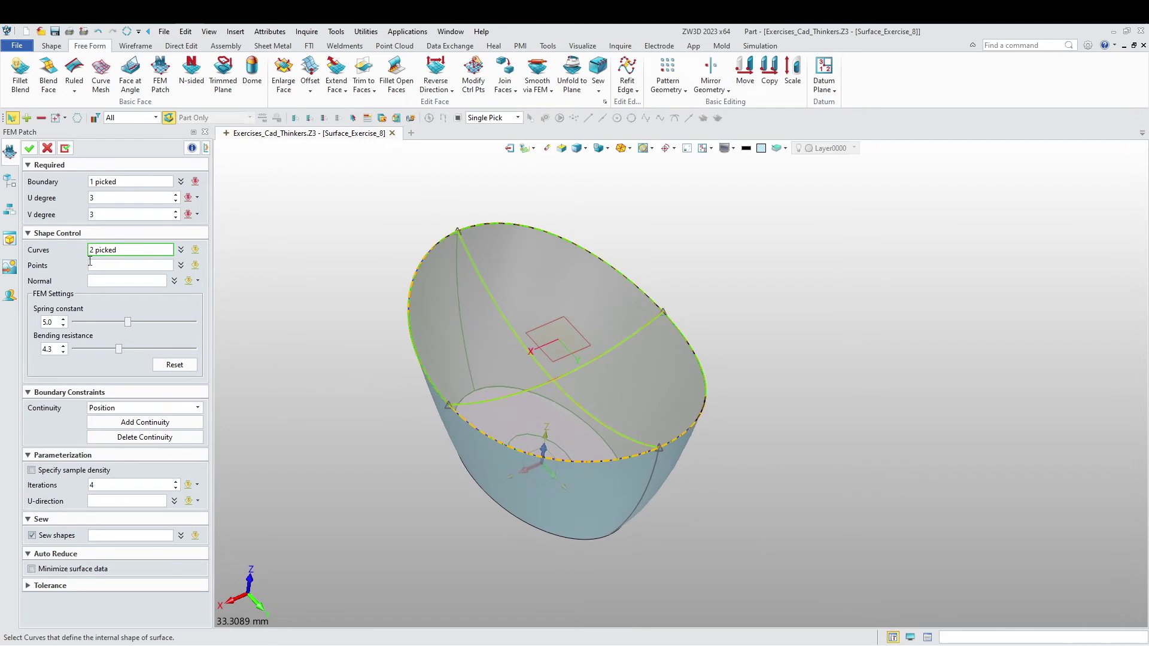
pyautogui.click(30, 149)
# Examine the closed body from several angles and check the faces around the rim with the zebra-stripe display.
pyautogui.moveTo(318, 336); pyautogui.dragTo(300, 244, button='right')
pyautogui.moveTo(411, 441); pyautogui.dragTo(351, 378, button='right')
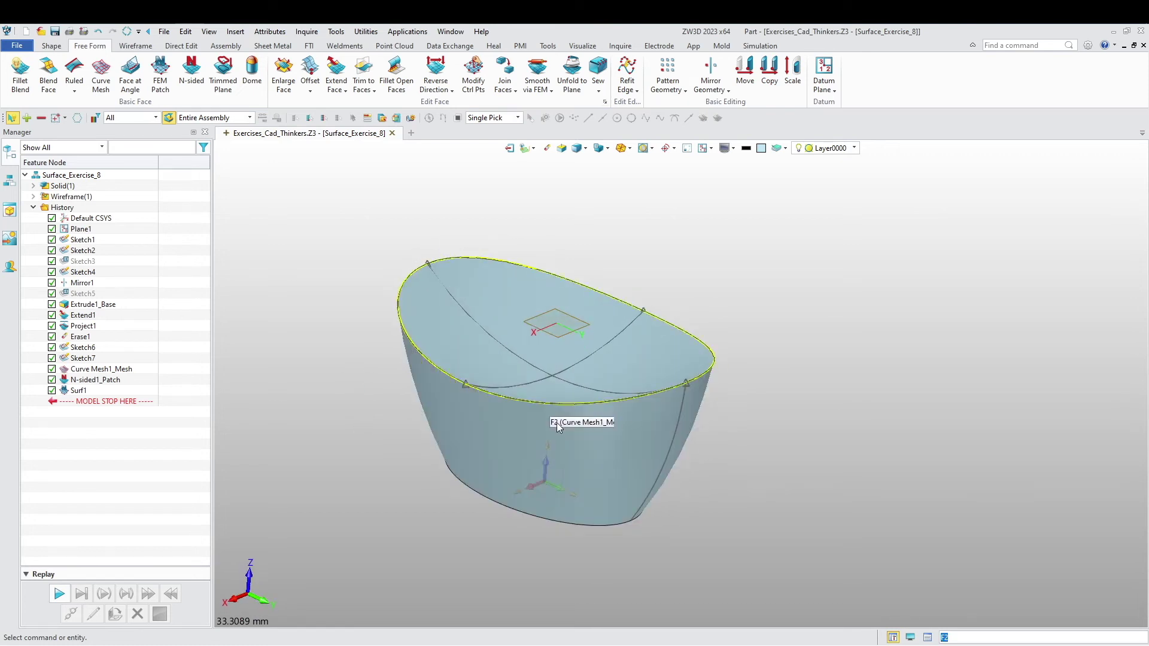
pyautogui.scroll(5, 557, 422)
pyautogui.click(575, 148)
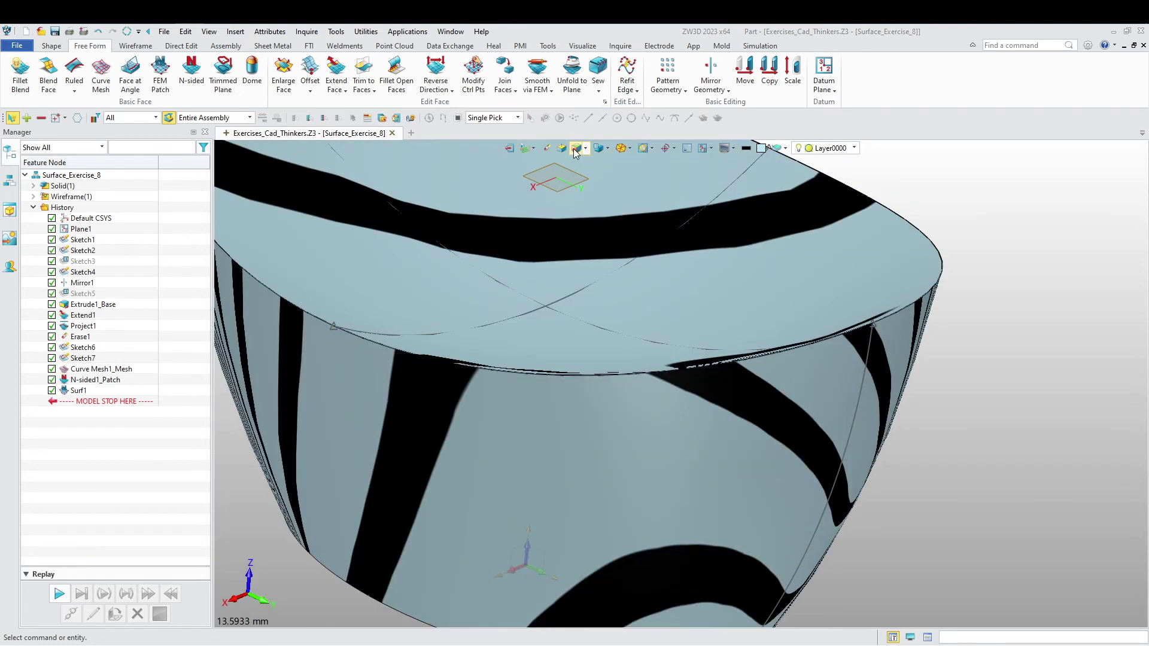
pyautogui.click(575, 148)
pyautogui.scroll(-5, 525, 340)
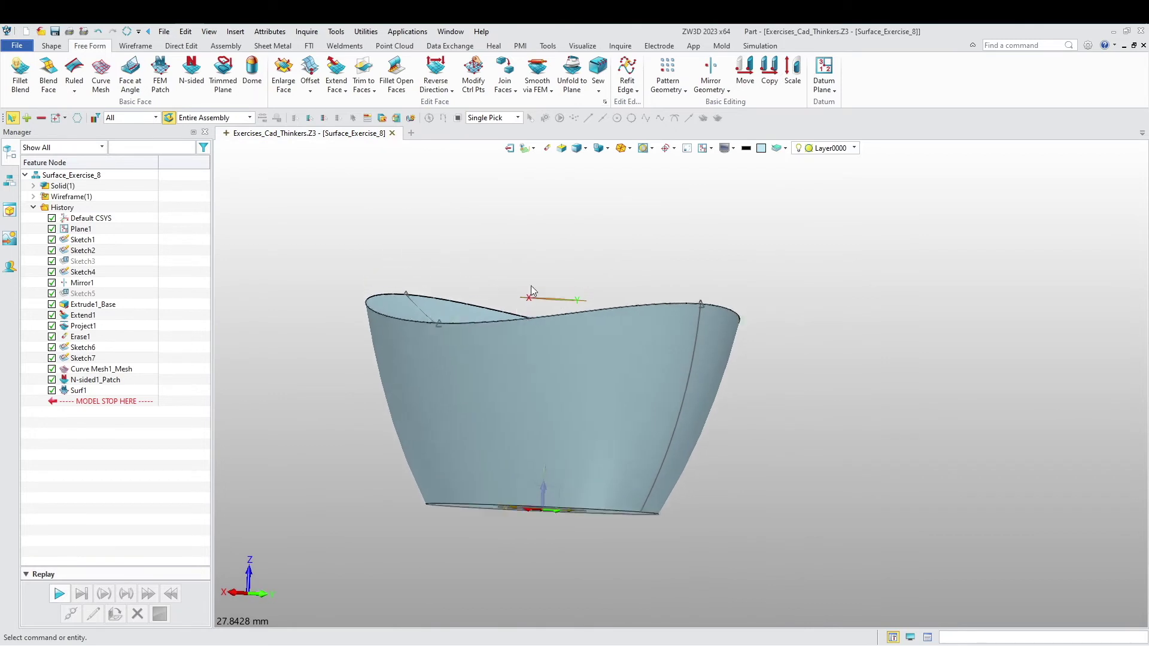
# Switch the model to wireframe display and hide the projected rim curve Project1.
pyautogui.click(586, 151)
pyautogui.click(596, 180)
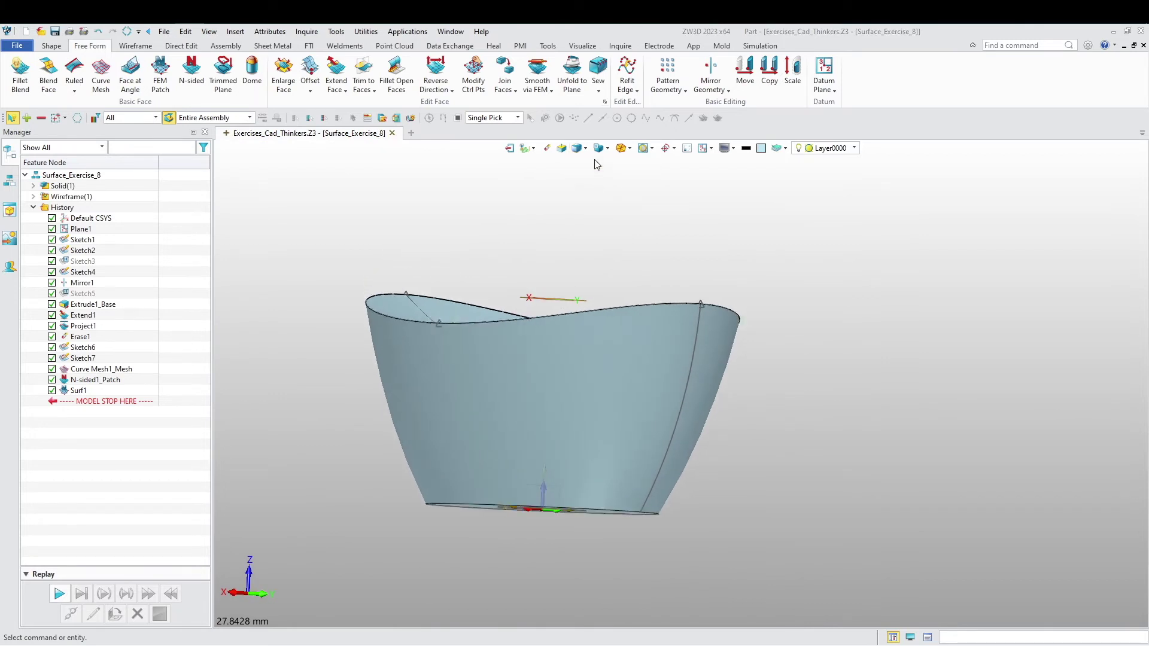
pyautogui.click(585, 149)
pyautogui.click(597, 175)
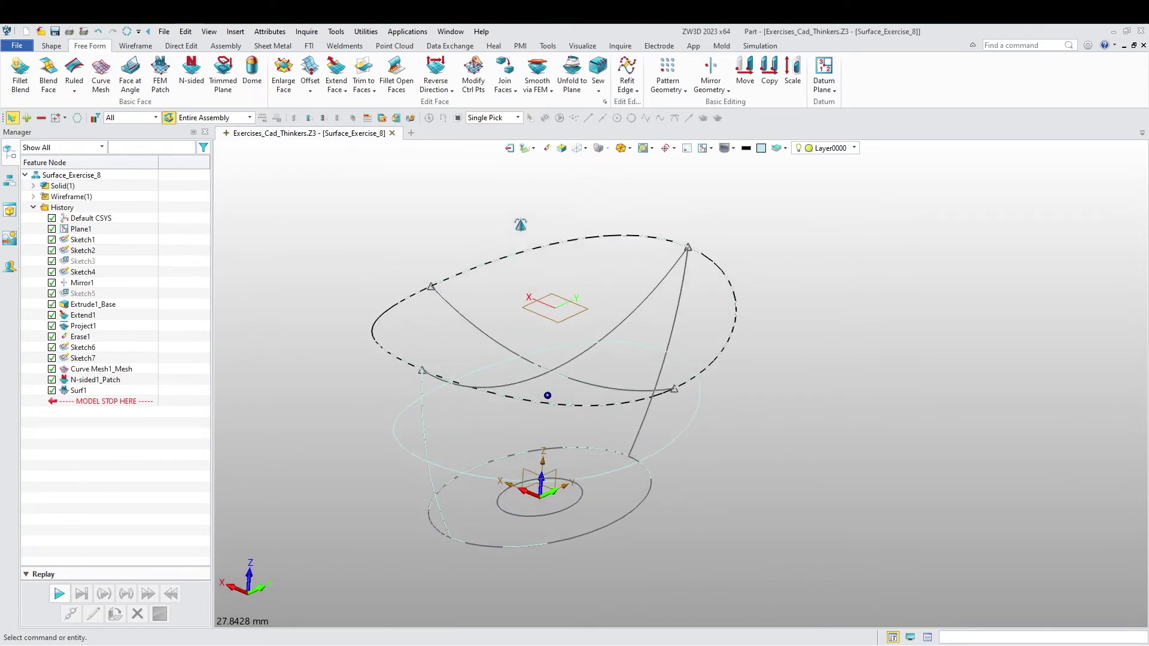
pyautogui.scroll(5, 419, 335)
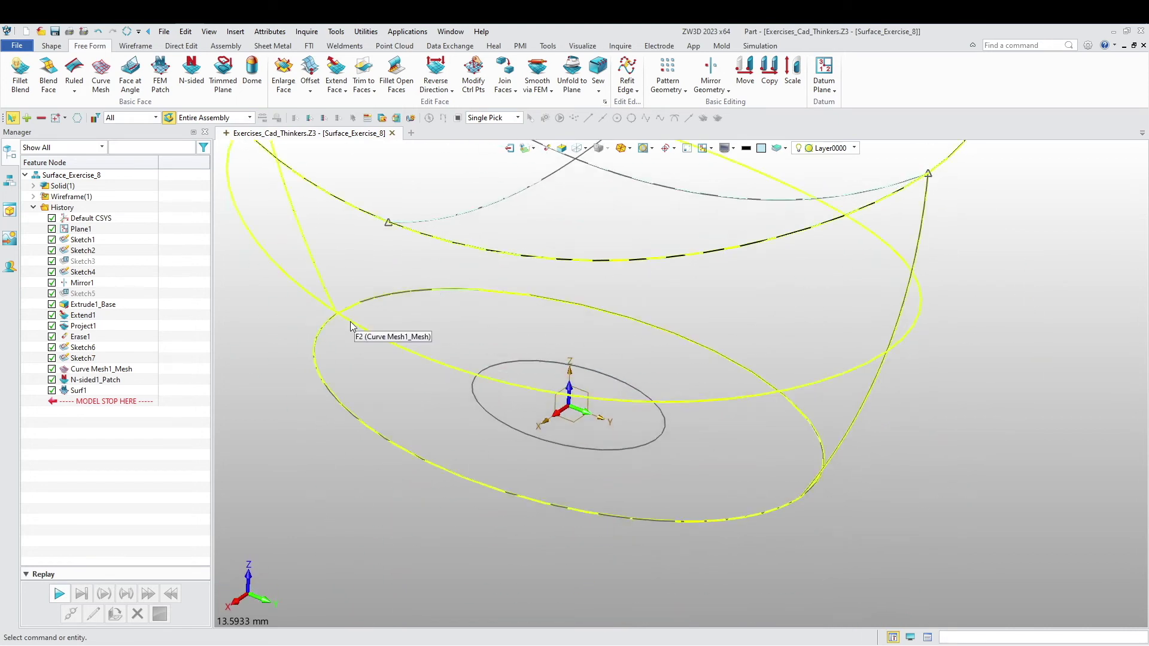
pyautogui.scroll(-3, 351, 326)
pyautogui.rightClick(100, 329)
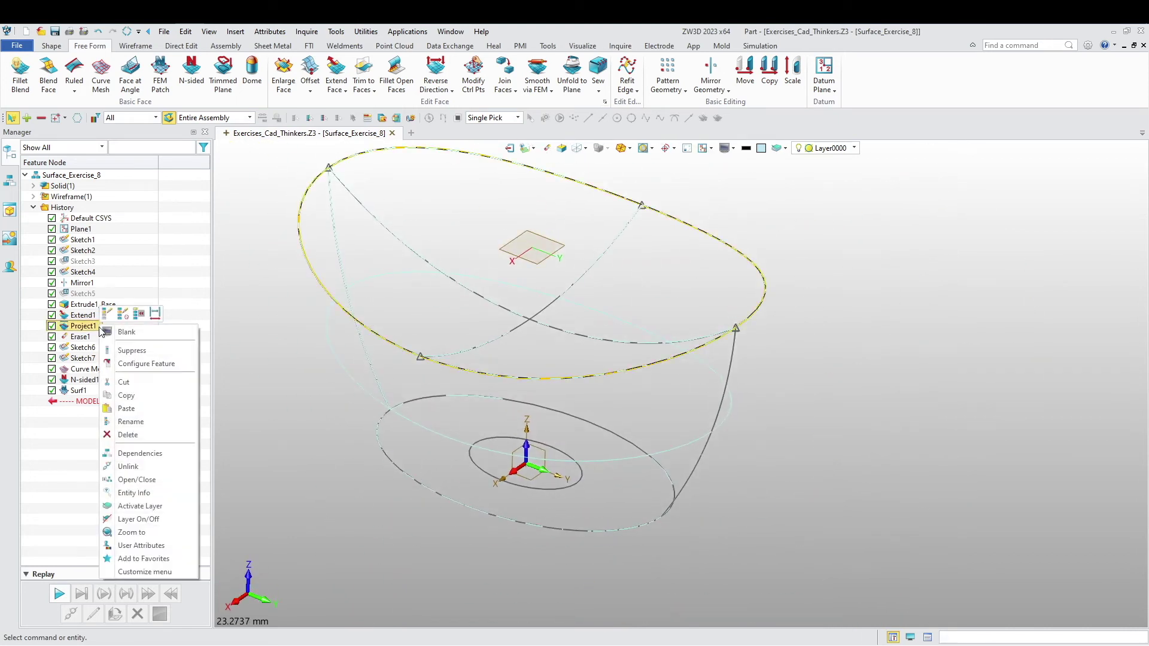
pyautogui.click(143, 333)
# Hide the two sagging cross-arc sketches, Sketch6 and Sketch7.
pyautogui.moveTo(276, 372); pyautogui.dragTo(361, 435, button='middle')
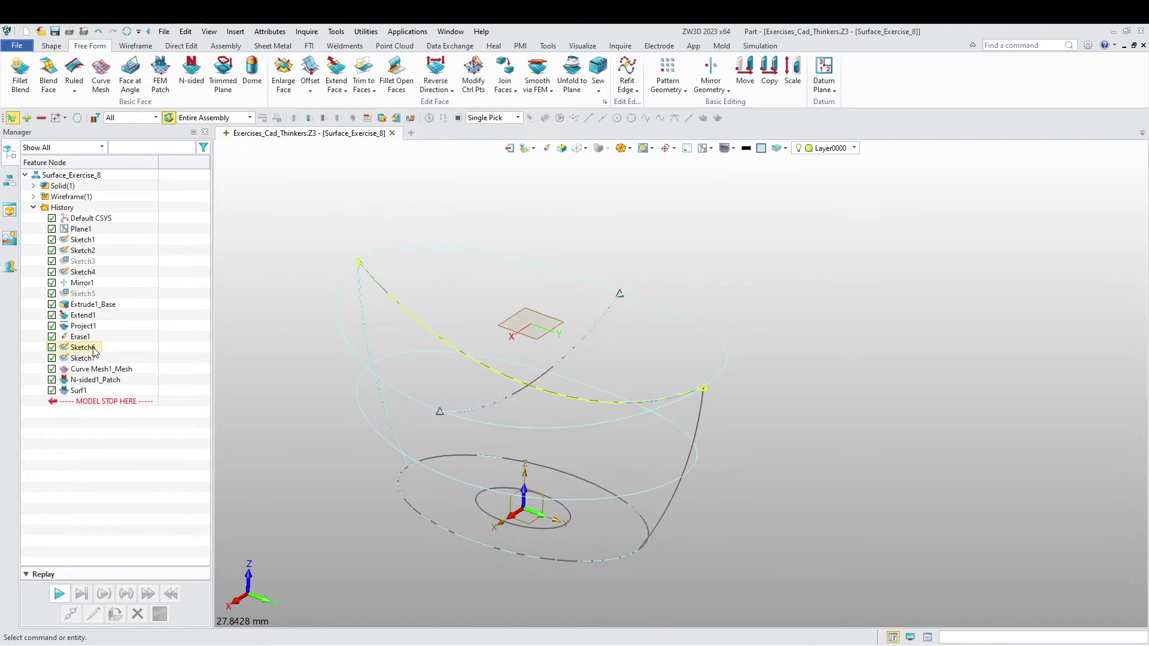
pyautogui.click(88, 360)
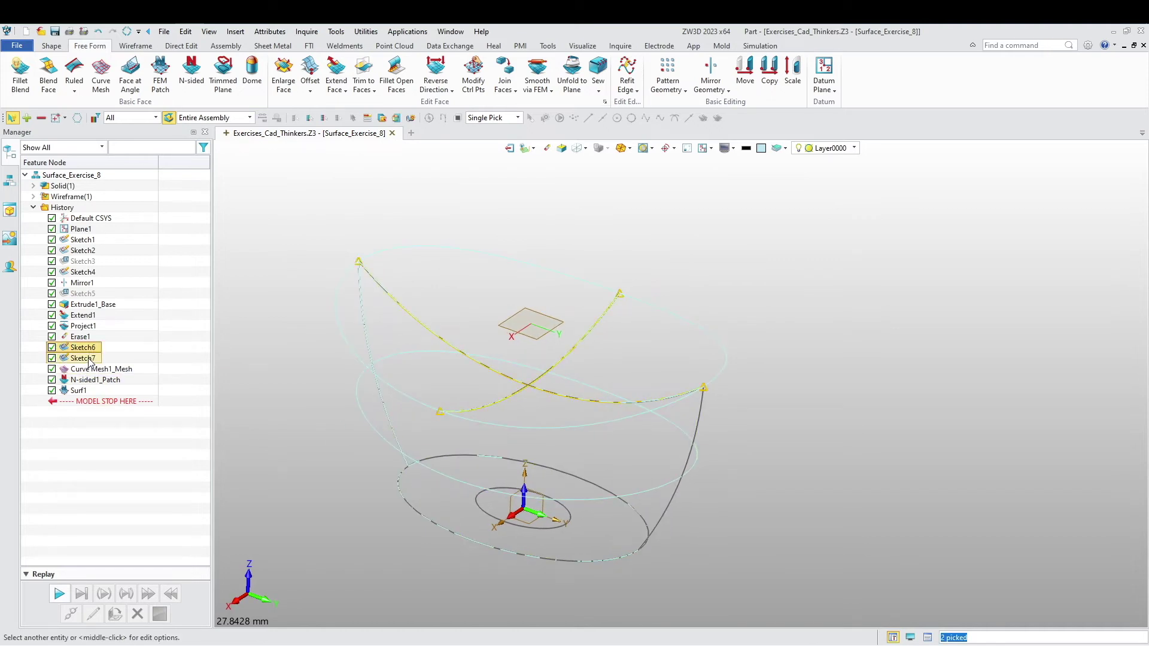
pyautogui.rightClick(88, 359)
pyautogui.click(119, 367)
pyautogui.moveTo(303, 411)
pyautogui.mouseDown(button='middle')
pyautogui.moveTo(308, 390)
pyautogui.moveTo(302, 407)
pyautogui.mouseUp(button='middle')
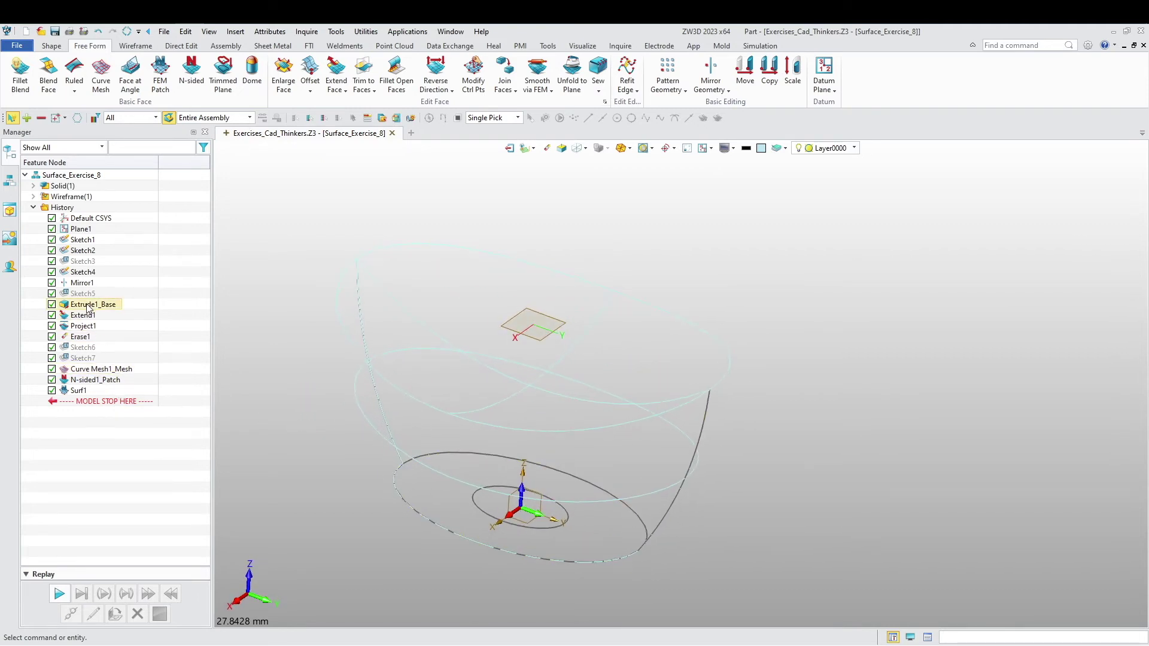
pyautogui.rightClick(90, 326)
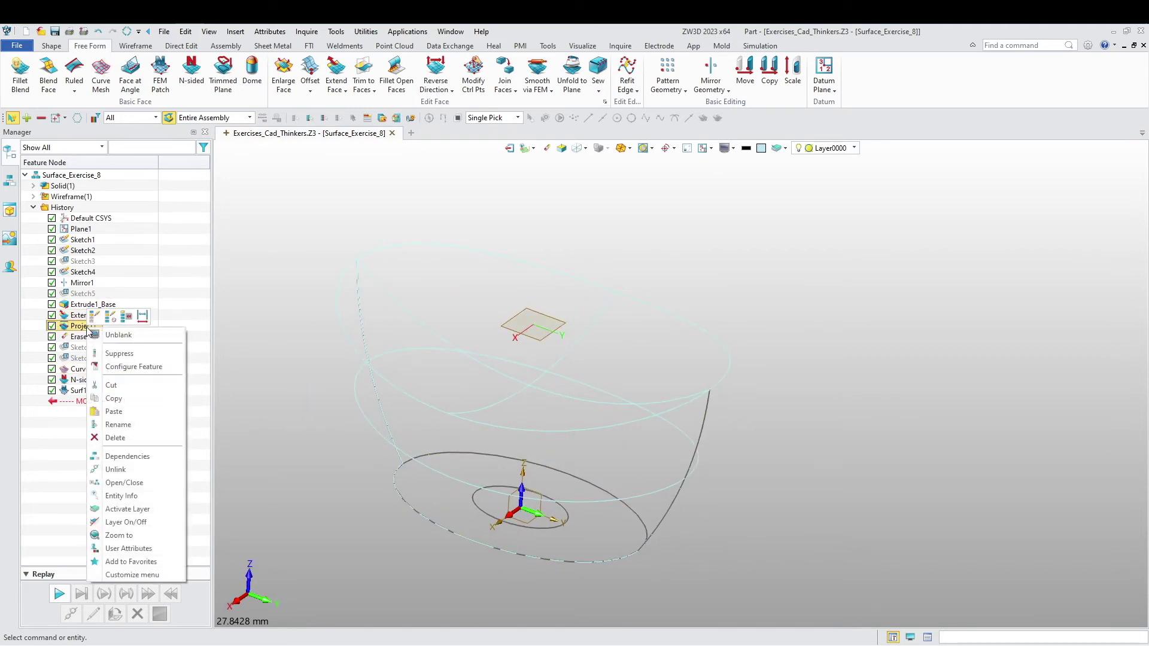
pyautogui.click(58, 441)
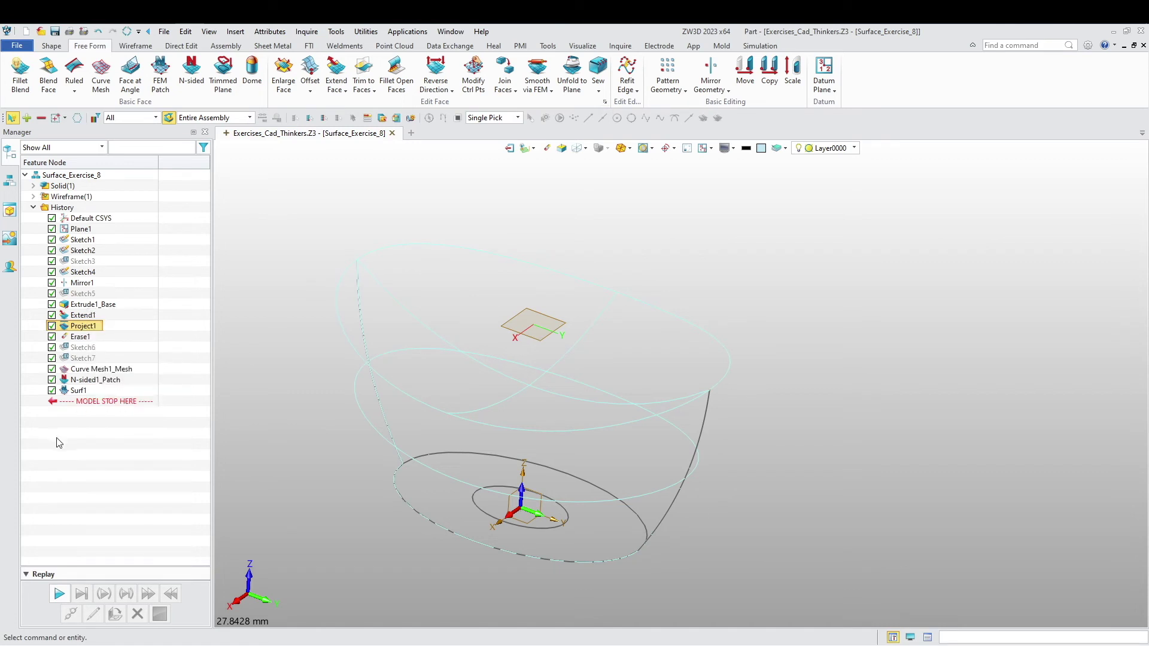
# Hide the two base ellipse sketches, Sketch1 and Sketch2.
pyautogui.moveTo(341, 484); pyautogui.dragTo(285, 448, button='middle')
pyautogui.rightClick(91, 239)
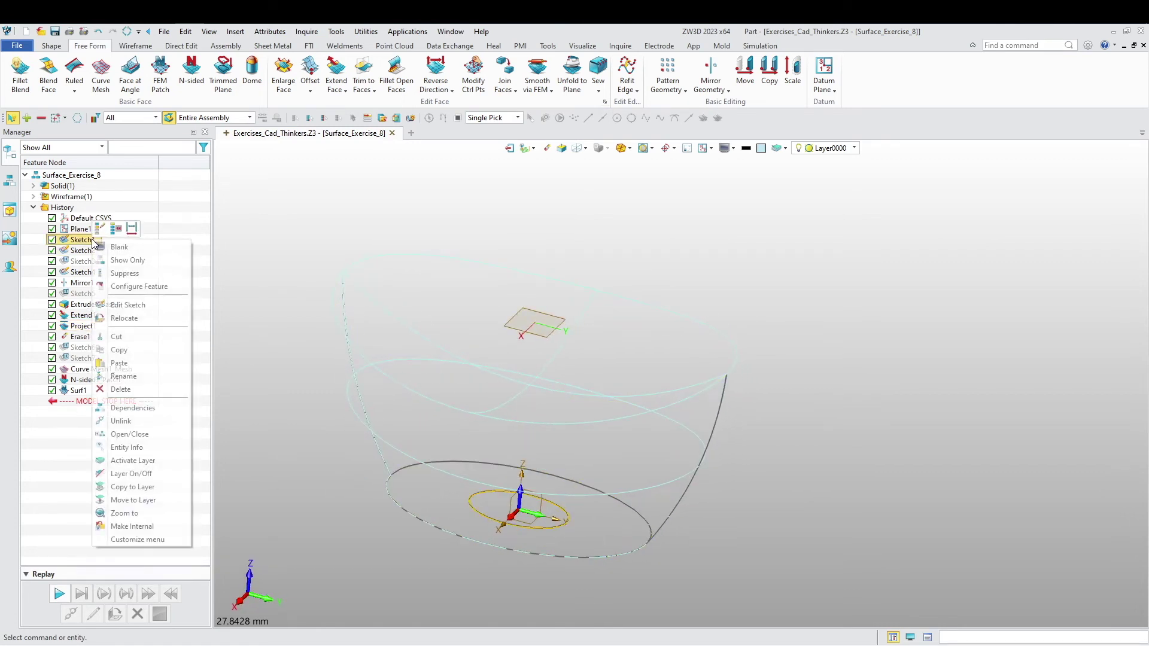
pyautogui.rightClick(89, 239)
pyautogui.click(119, 247)
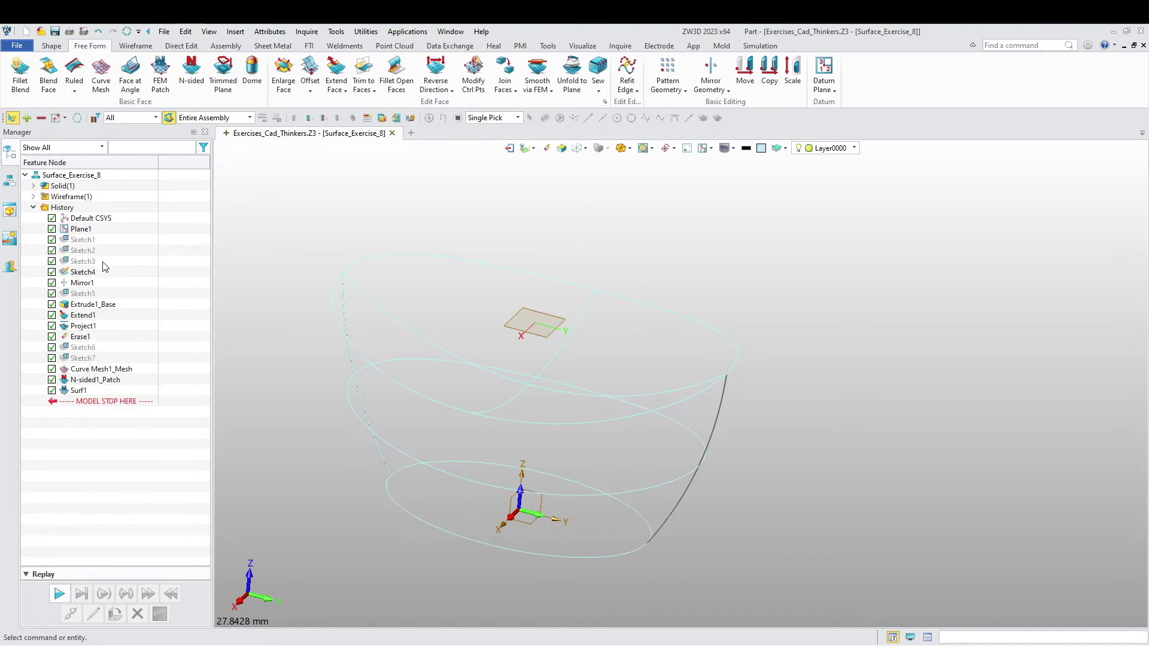
# Hide the mirrored side arc with the Blank command and return the model to shaded display.
pyautogui.moveTo(270, 379); pyautogui.dragTo(646, 172, button='middle')
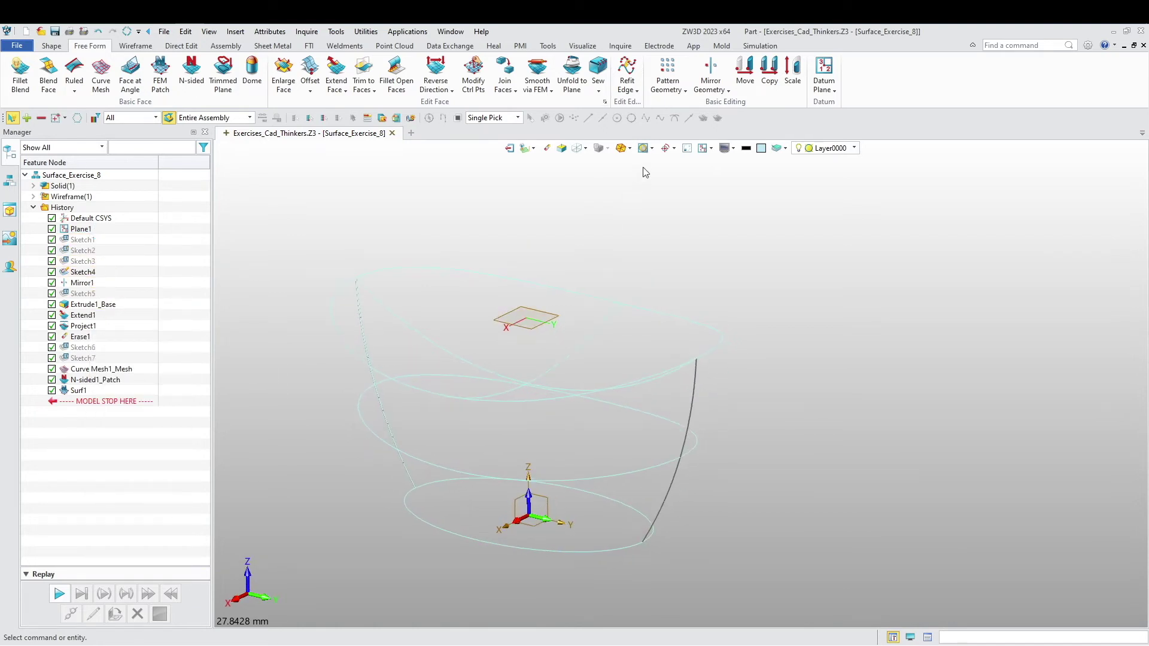
pyautogui.click(728, 147)
pyautogui.click(694, 379)
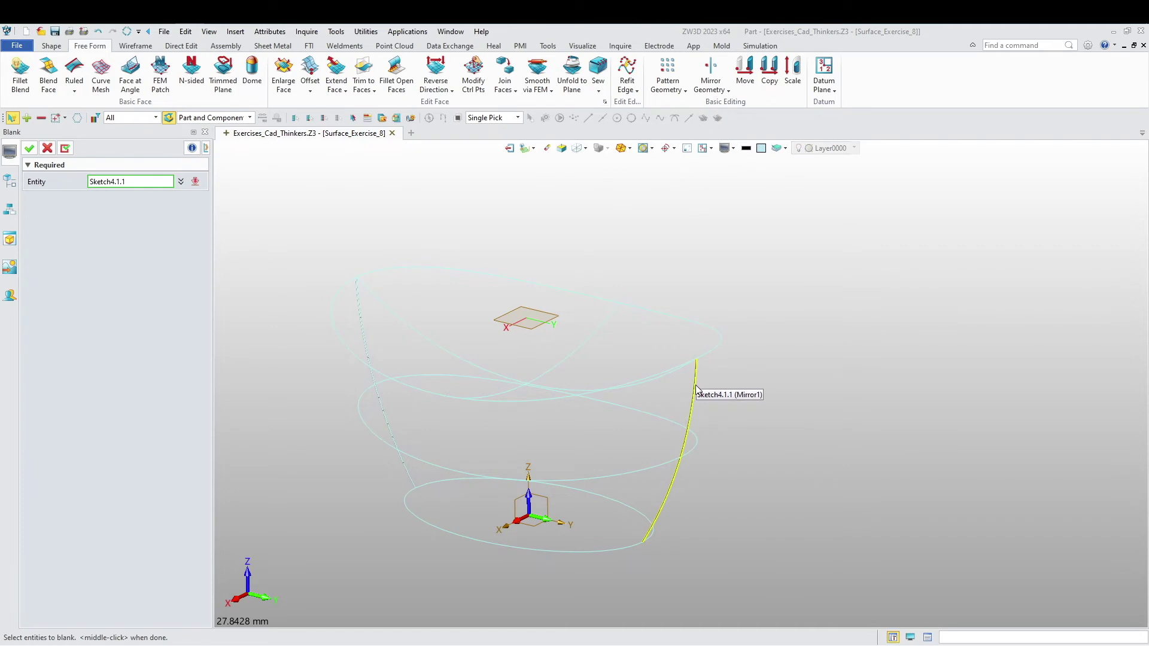
pyautogui.middleClick(608, 382)
pyautogui.moveTo(616, 403); pyautogui.dragTo(615, 425, button='middle')
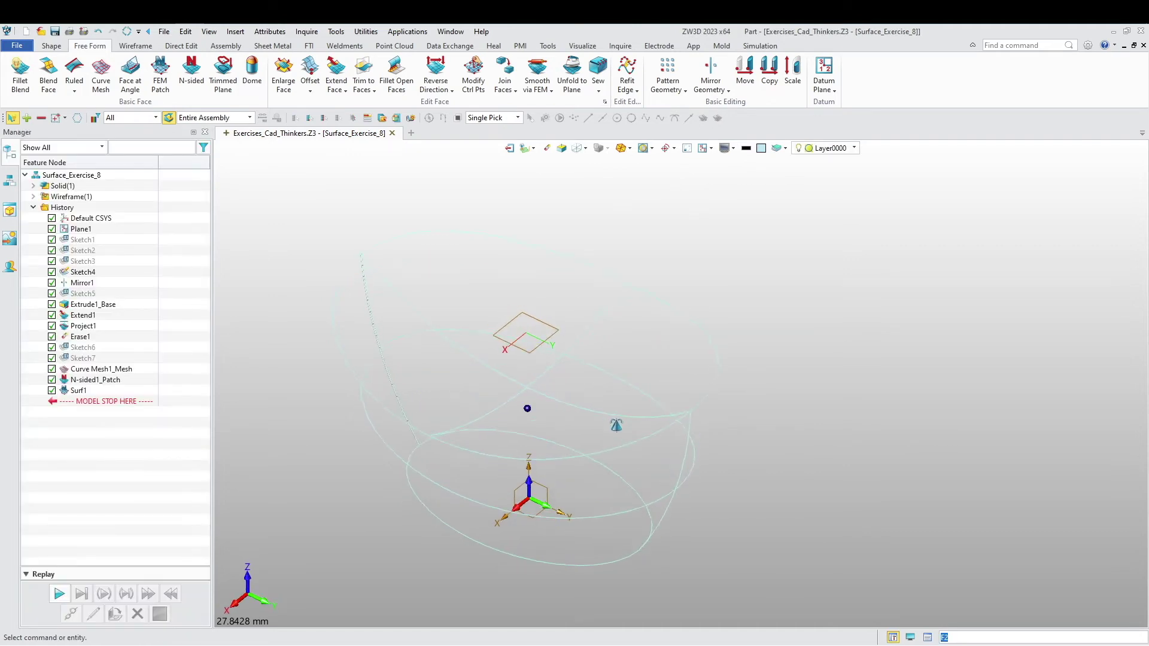
pyautogui.hotkey('ctrl', 'f')
pyautogui.moveTo(548, 291)
pyautogui.mouseDown(button='middle')
pyautogui.moveTo(636, 251)
pyautogui.moveTo(619, 225)
pyautogui.moveTo(546, 225)
pyautogui.moveTo(542, 282)
pyautogui.moveTo(534, 209)
pyautogui.moveTo(532, 336)
pyautogui.moveTo(571, 192)
pyautogui.mouseUp(button='middle')
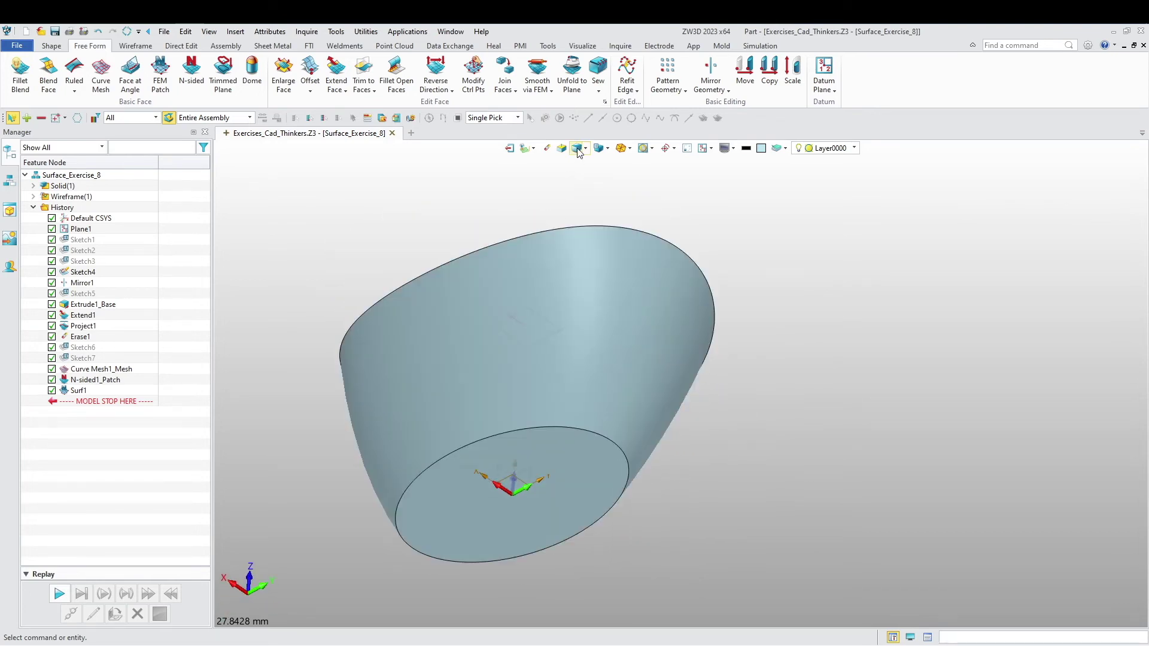
# Show the small base ellipse, Sketch1, again using wireframe display, and switch back to shaded display.
pyautogui.click(577, 149)
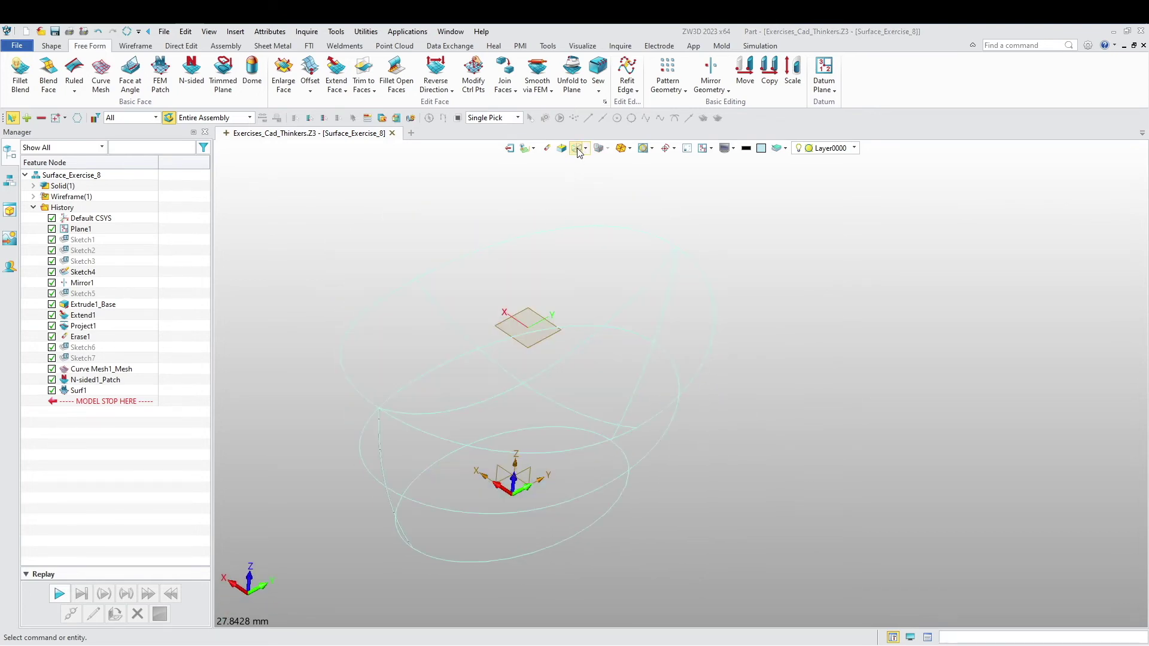
pyautogui.rightClick(91, 242)
pyautogui.click(122, 249)
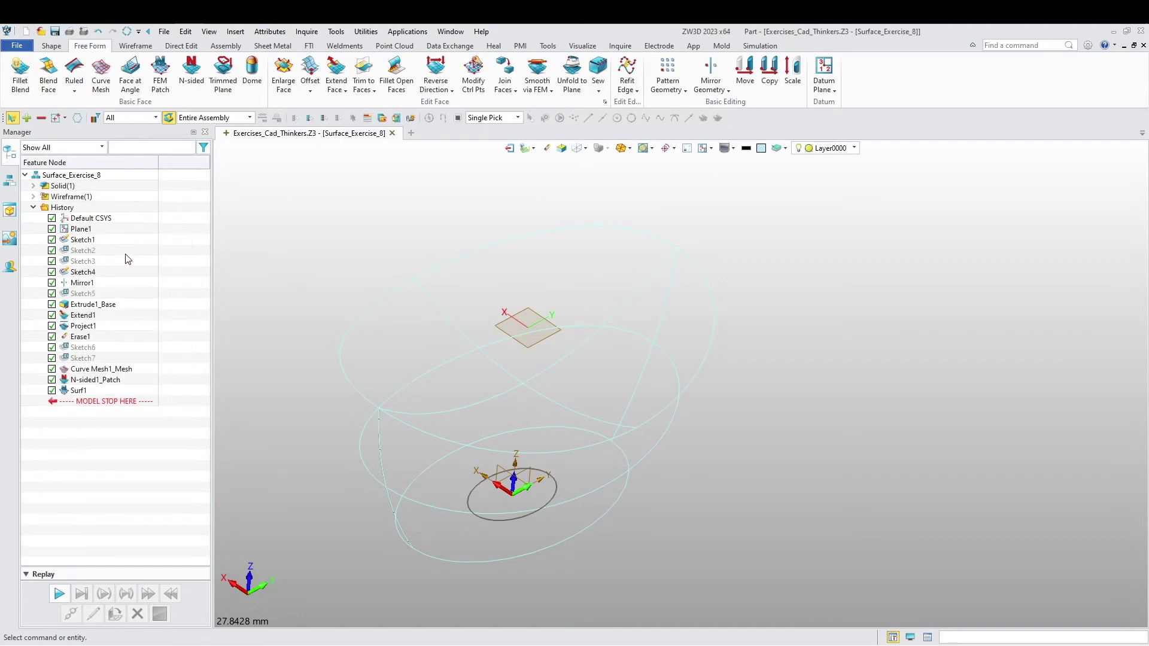
pyautogui.click(578, 149)
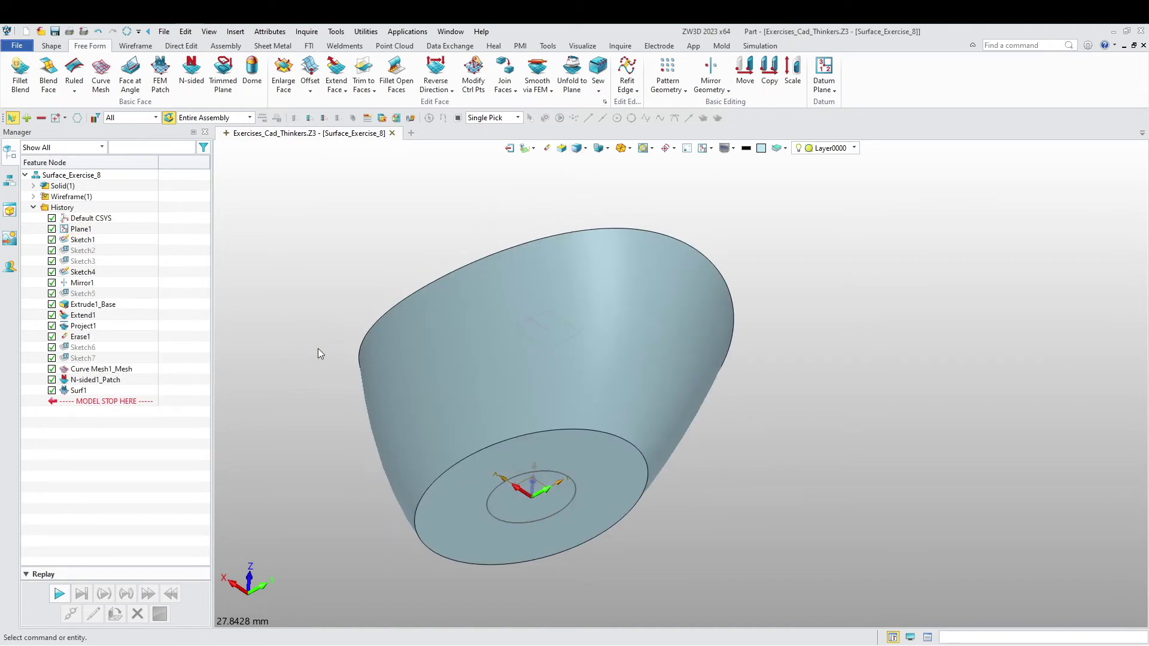
# Extrude the small base ellipse 1 mm to one side as a cut, recessing the underside of the body.
pyautogui.click(52, 46)
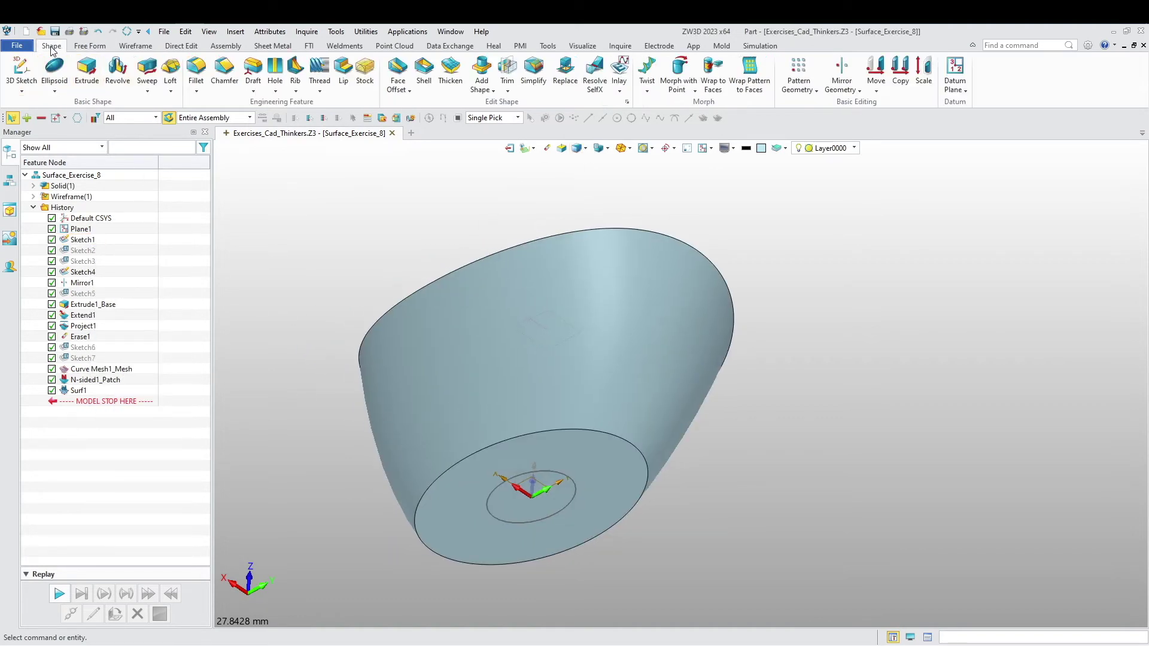
pyautogui.click(87, 74)
pyautogui.click(497, 495)
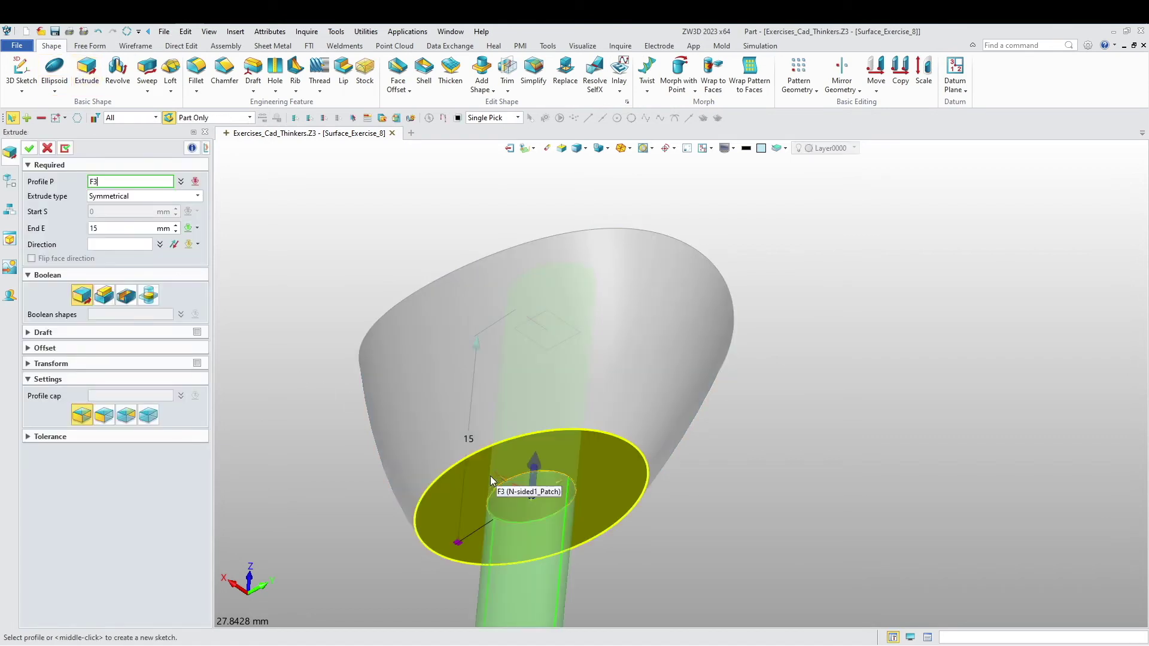
pyautogui.click(143, 196)
pyautogui.click(120, 206)
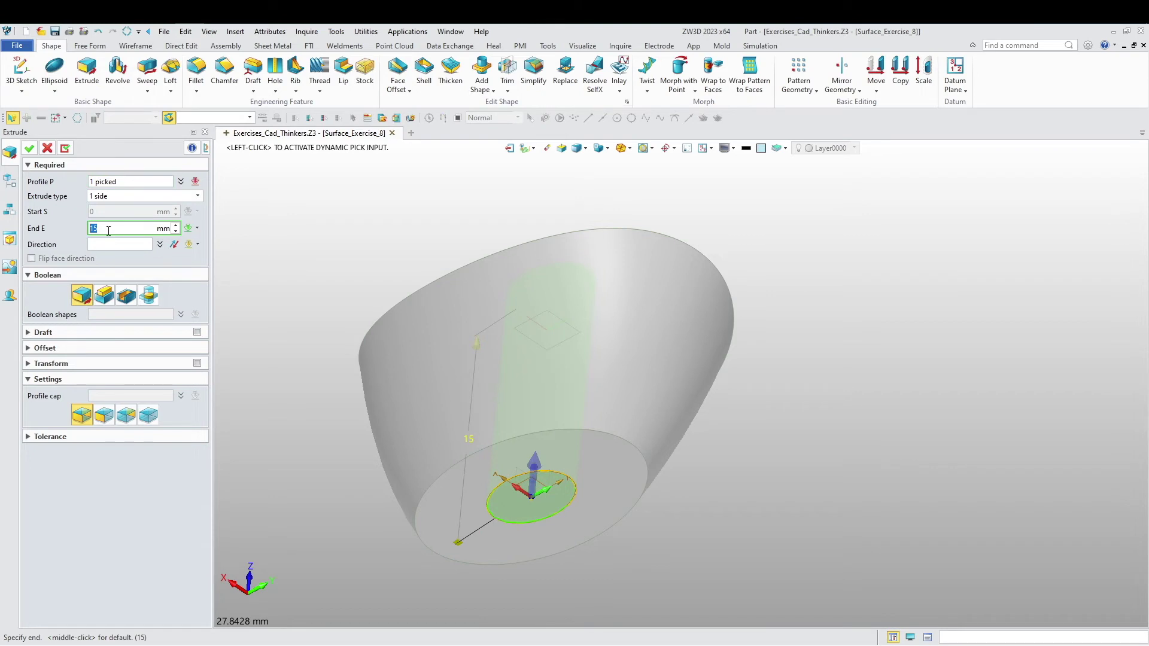
pyautogui.write('1')
pyautogui.click(133, 296)
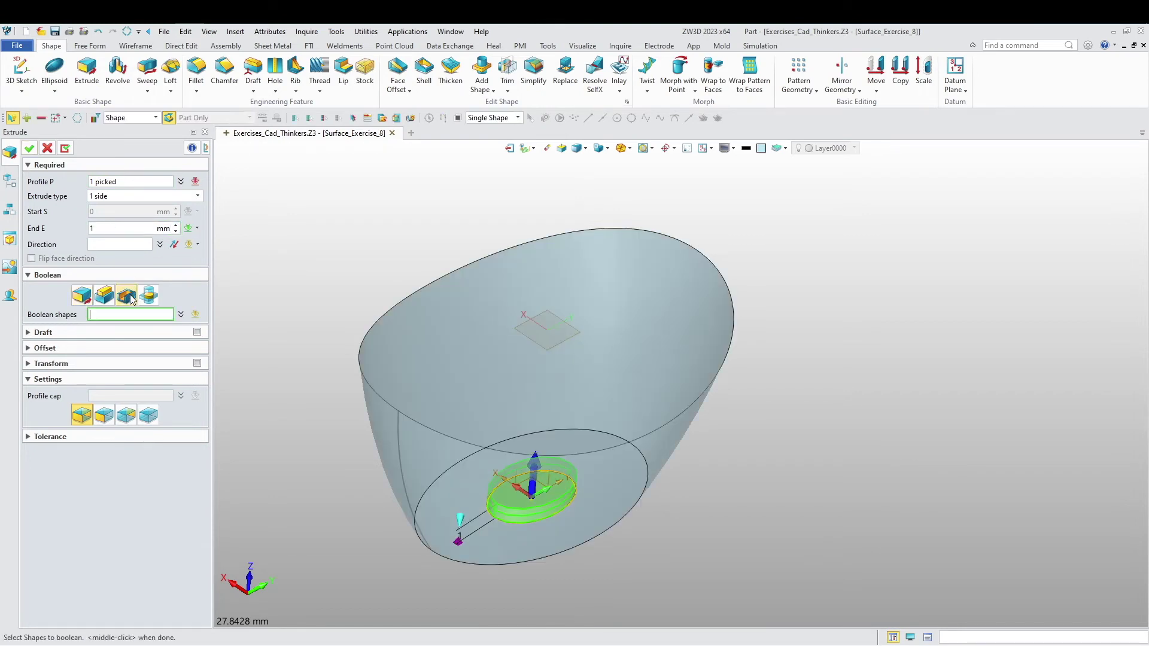
pyautogui.click(30, 148)
# Check the shape of the central dome in the reference image Surface_Exercise_8.jpg.
pyautogui.moveTo(267, 215); pyautogui.dragTo(292, 402, button='right')
pyautogui.hotkey('alt', 'Tab')
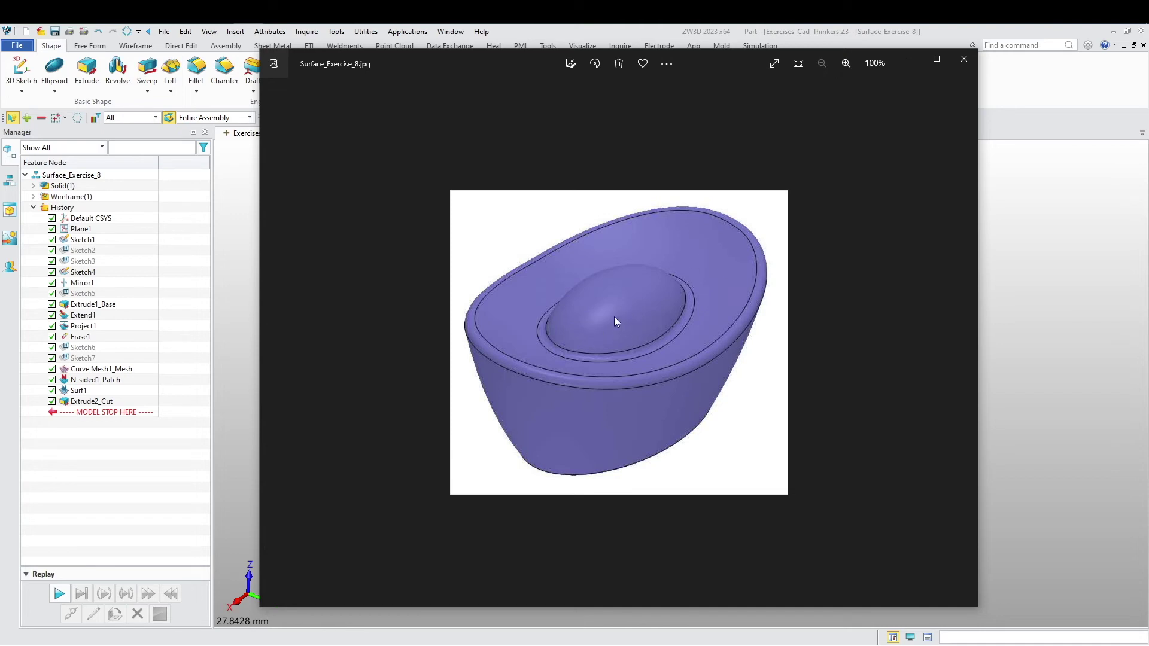
pyautogui.click(917, 62)
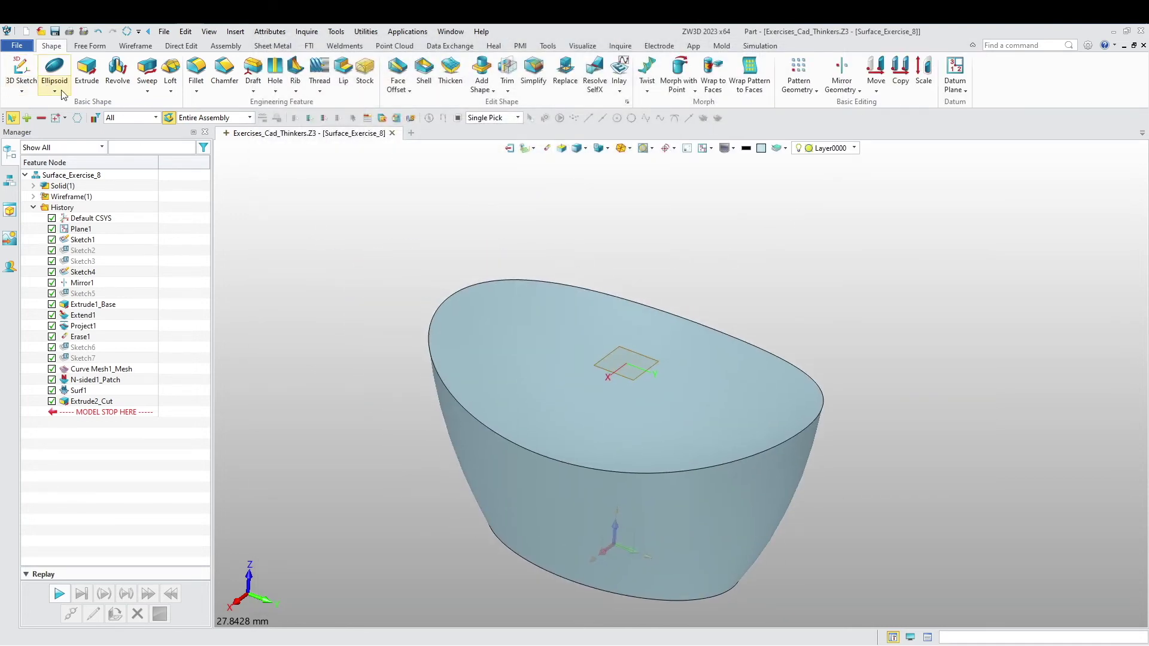
pyautogui.click(62, 91)
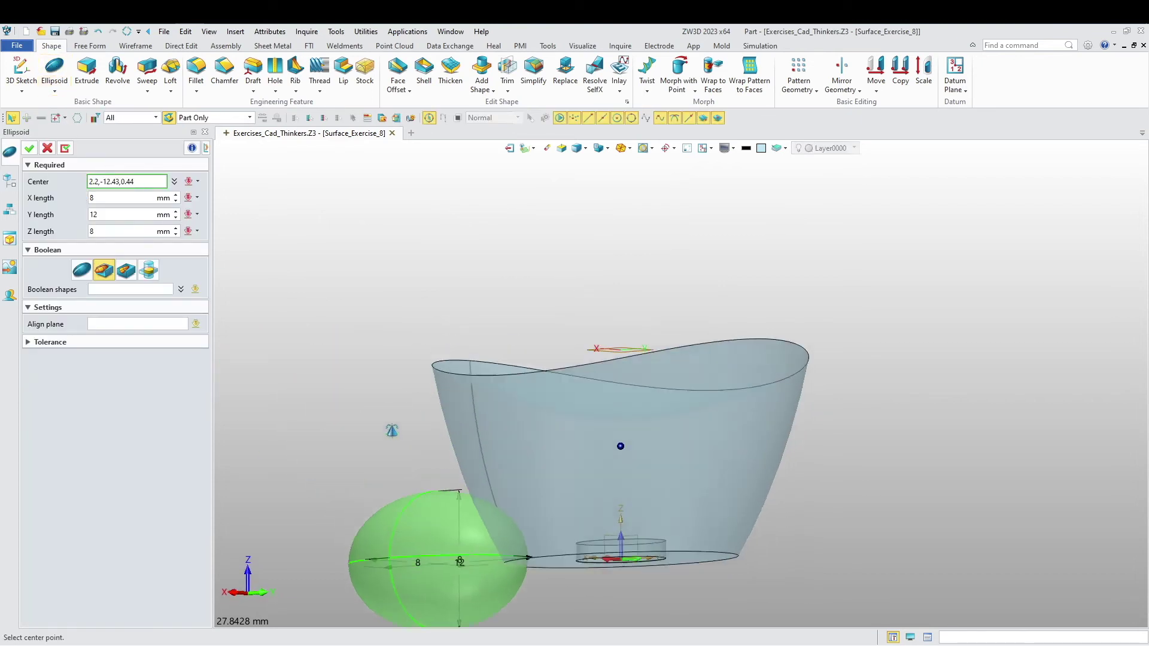
pyautogui.moveTo(392, 430); pyautogui.dragTo(457, 495, button='middle')
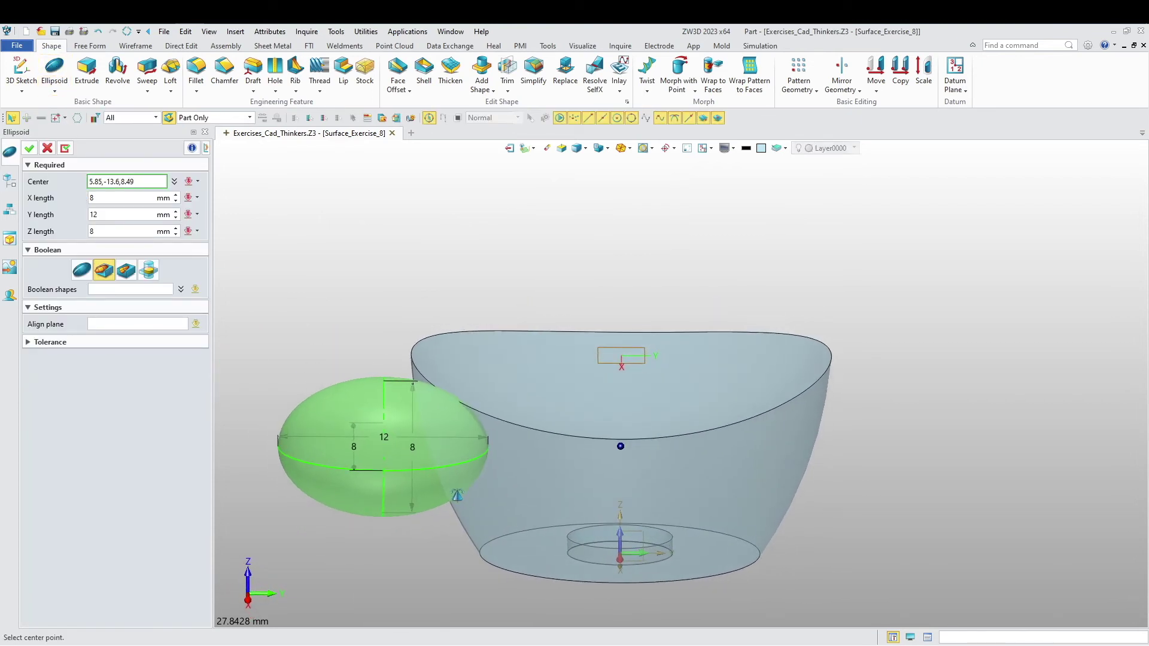
pyautogui.press('Escape')
# Create a wireframe point at 0,0,12, on the centre of the datum plane above the bowl.
pyautogui.click(136, 47)
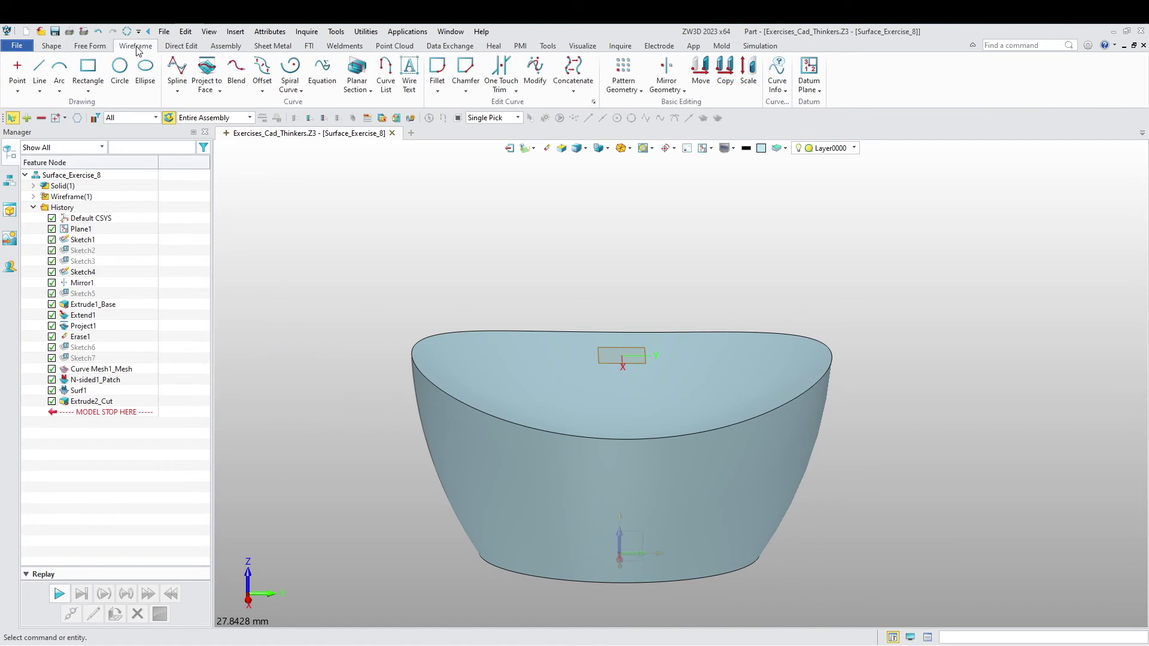
pyautogui.click(18, 70)
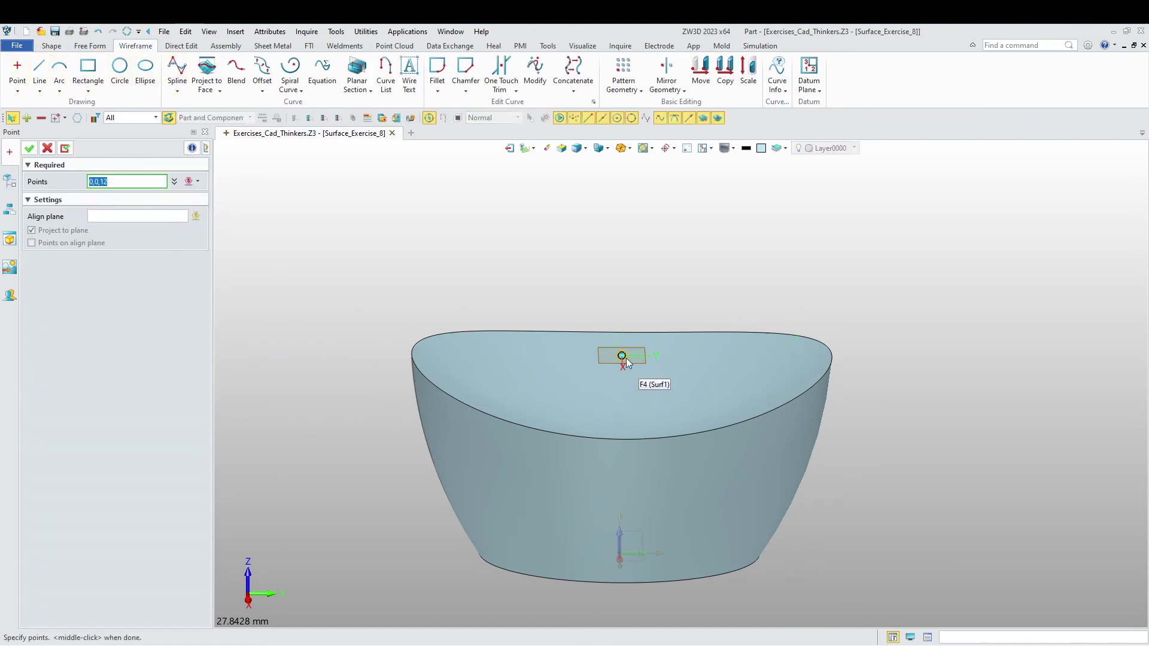
pyautogui.middleClick(361, 275)
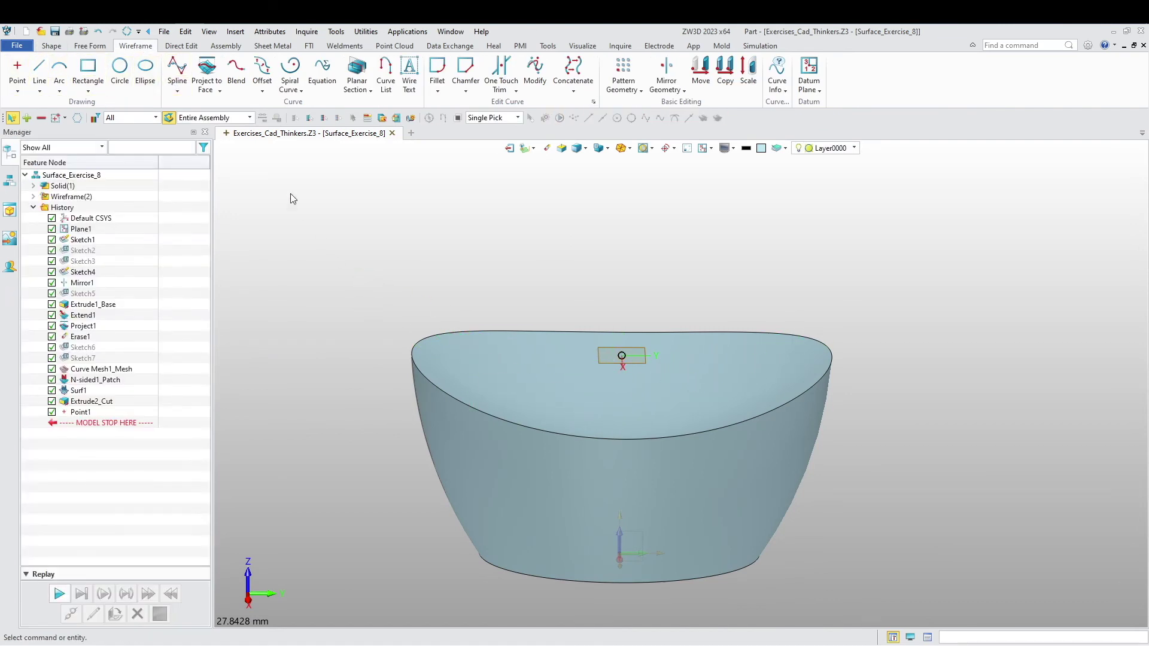
# Move the new point 4 mm straight down along direction -0,-0,-1.
pyautogui.rightClick(623, 354)
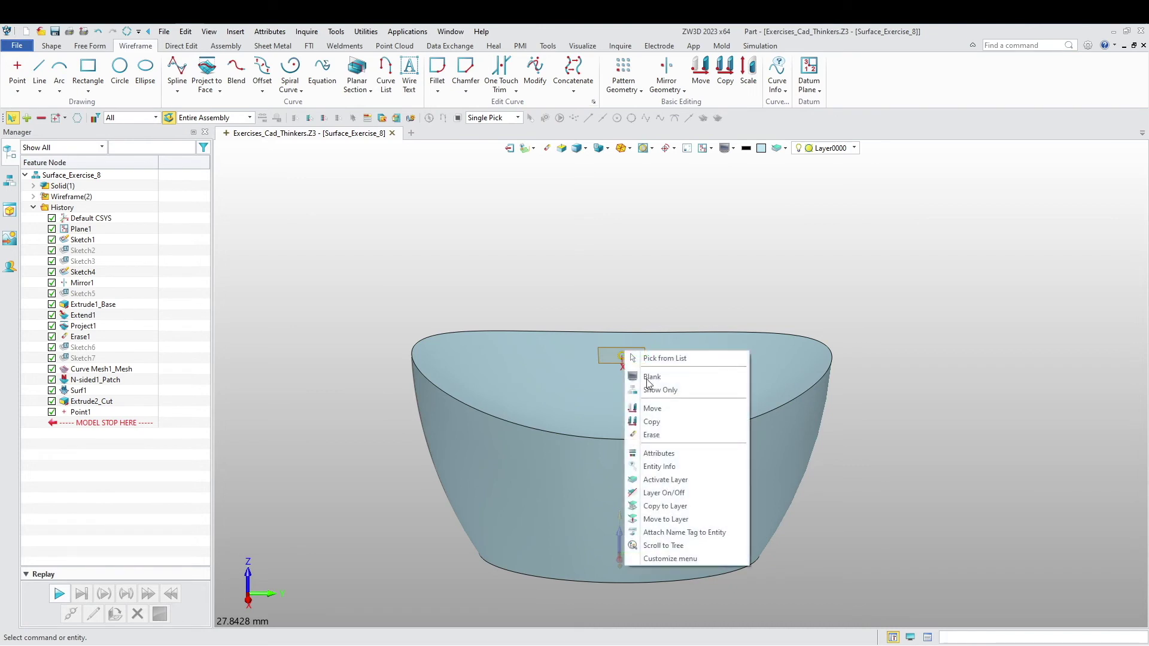
pyautogui.click(652, 408)
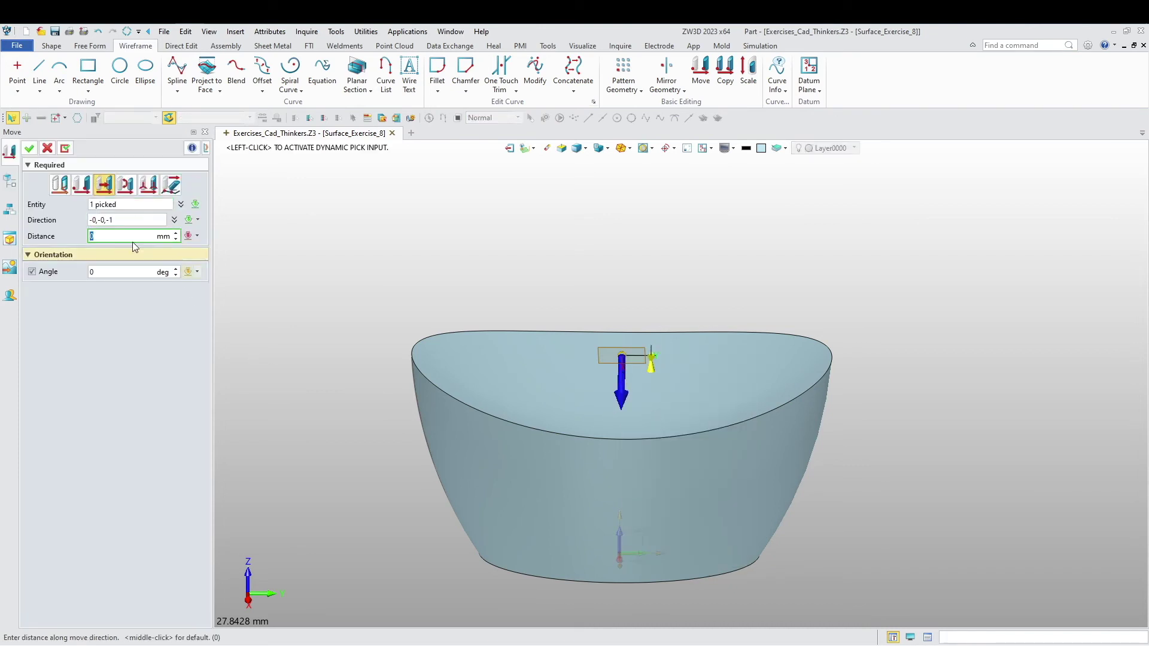
pyautogui.write('4')
pyautogui.press('Return')
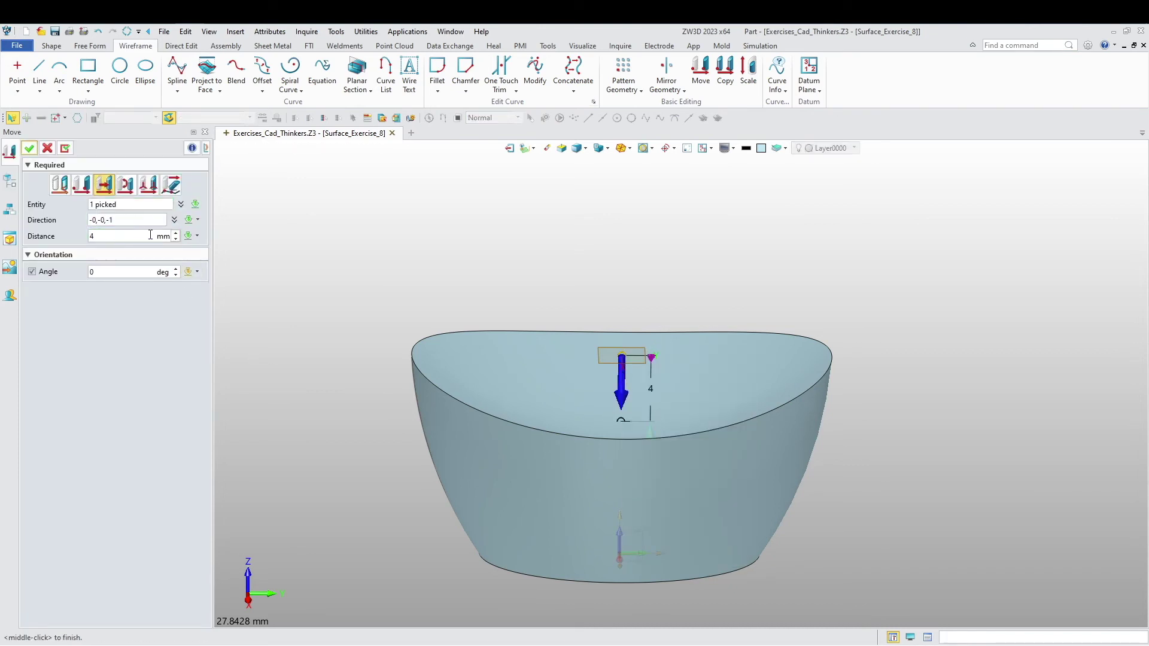
pyautogui.click(28, 148)
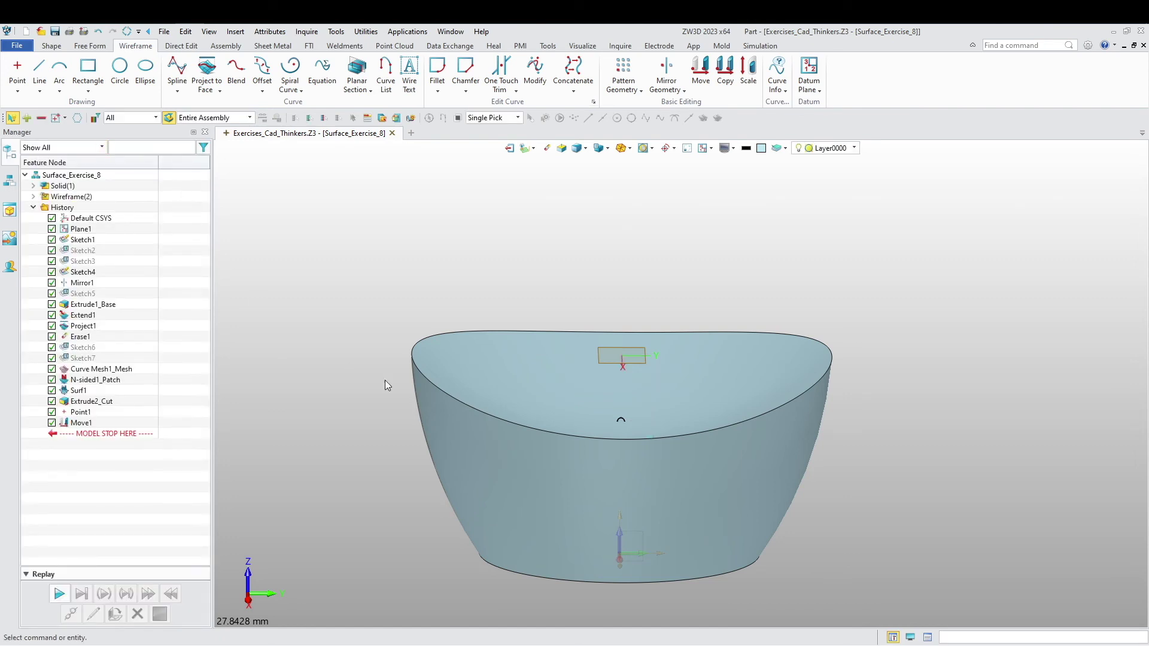
# Begin an ellipsoid centred on the moved point at 0,0,8, using wireframe display to reach the point.
pyautogui.moveTo(385, 385)
pyautogui.mouseDown(button='right')
pyautogui.moveTo(336, 364)
pyautogui.moveTo(403, 431)
pyautogui.moveTo(368, 319)
pyautogui.mouseUp(button='right')
pyautogui.doubleClick(51, 48)
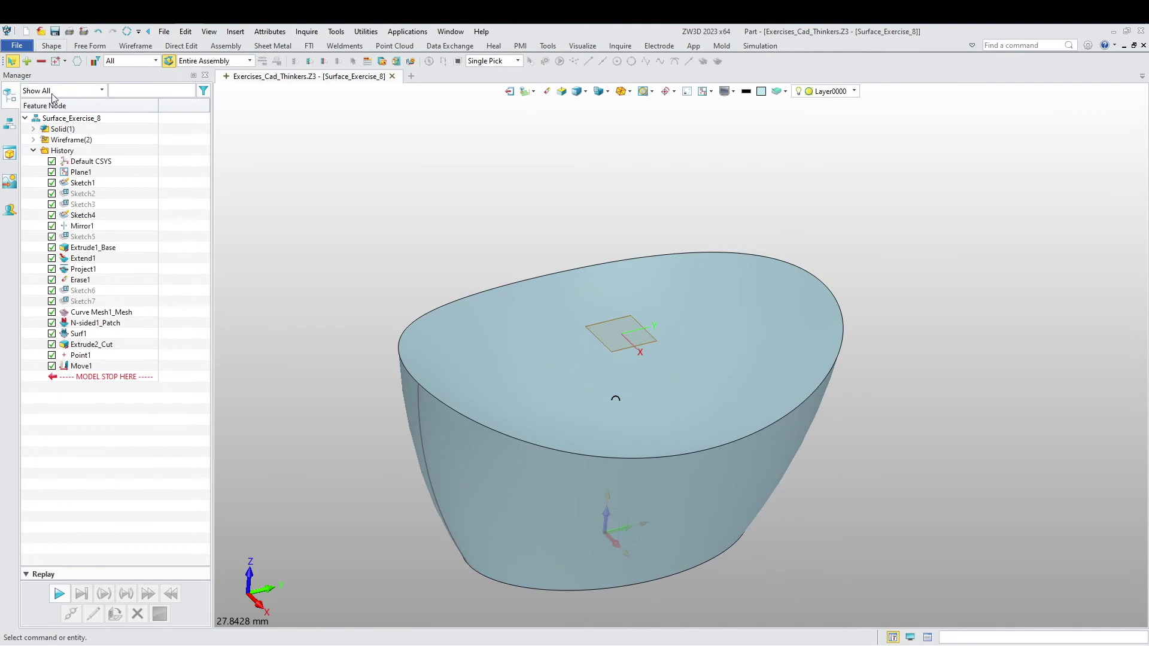
pyautogui.click(44, 48)
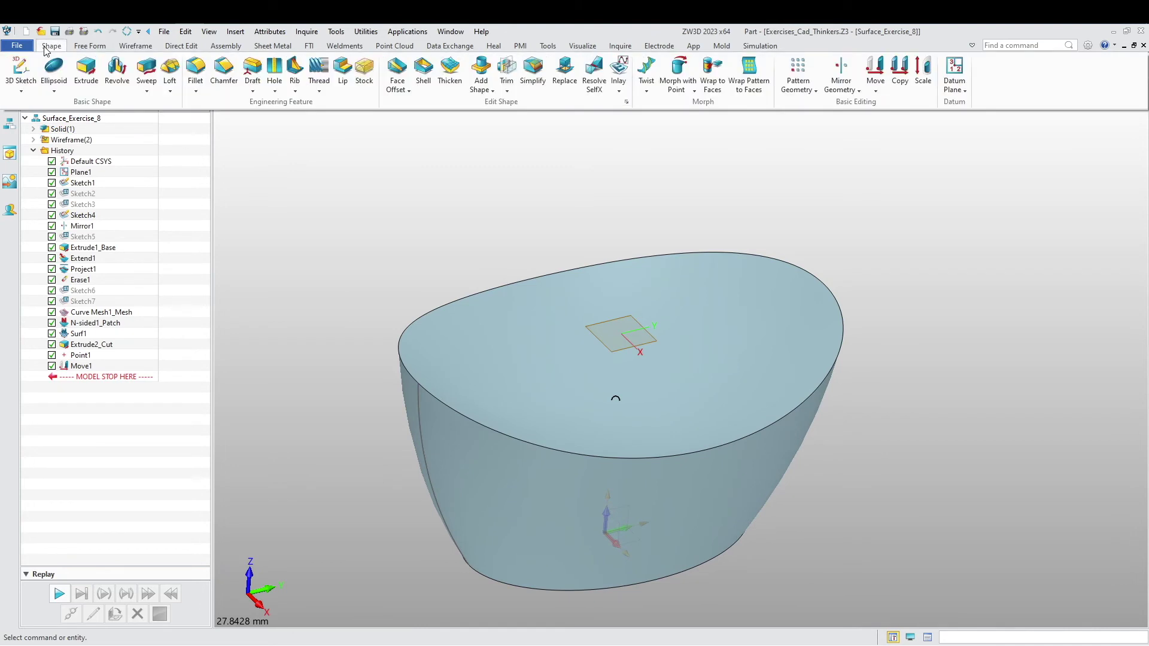
pyautogui.click(63, 72)
pyautogui.doubleClick(51, 47)
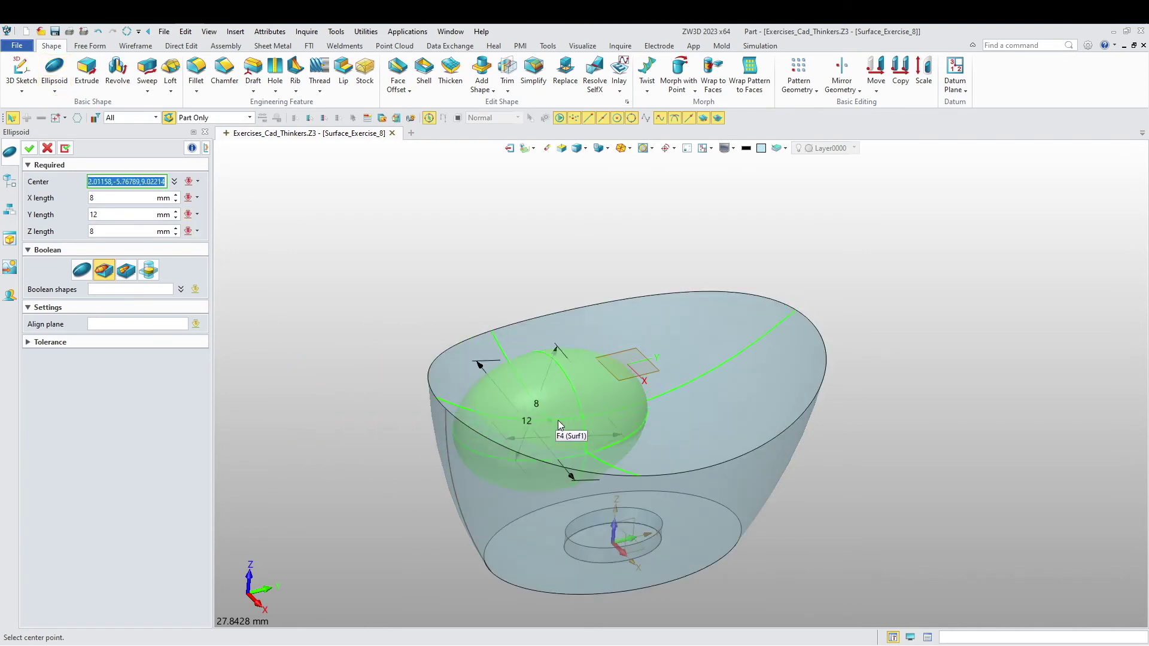
pyautogui.moveTo(619, 430); pyautogui.dragTo(612, 469, button='middle')
pyautogui.scroll(-3, 608, 477)
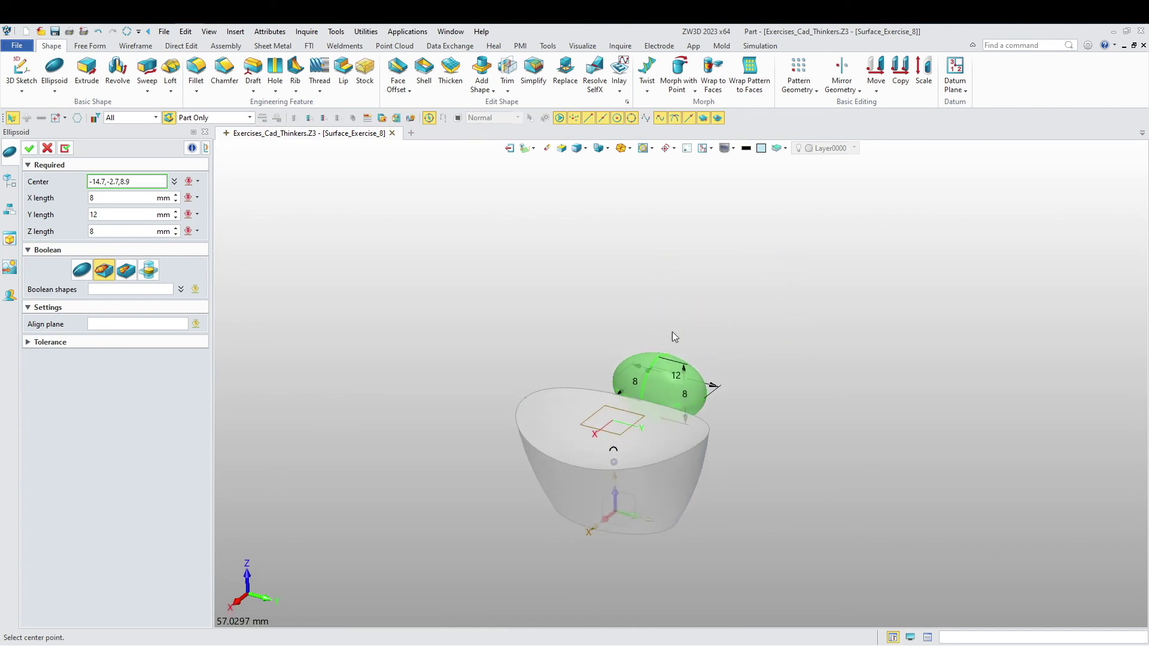
pyautogui.click(576, 151)
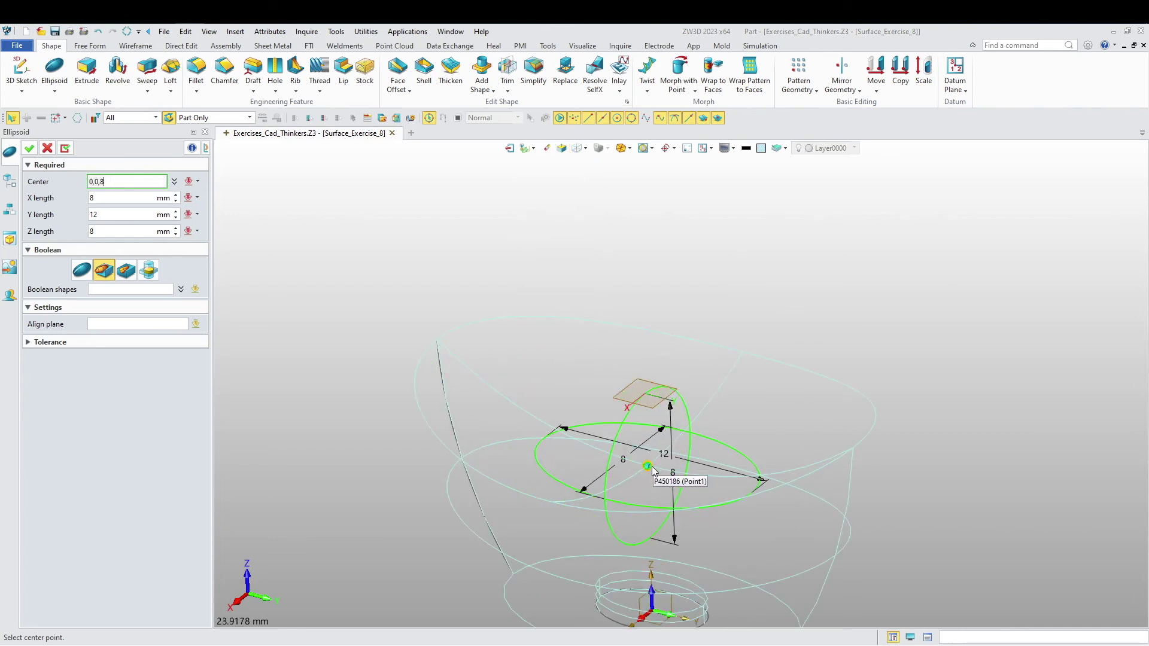
pyautogui.click(652, 468)
# Create the ellipsoid with X length 8 mm, Y length 12 mm and Z length 8 mm, added to the body.
pyautogui.moveTo(684, 471); pyautogui.dragTo(704, 485, button='right')
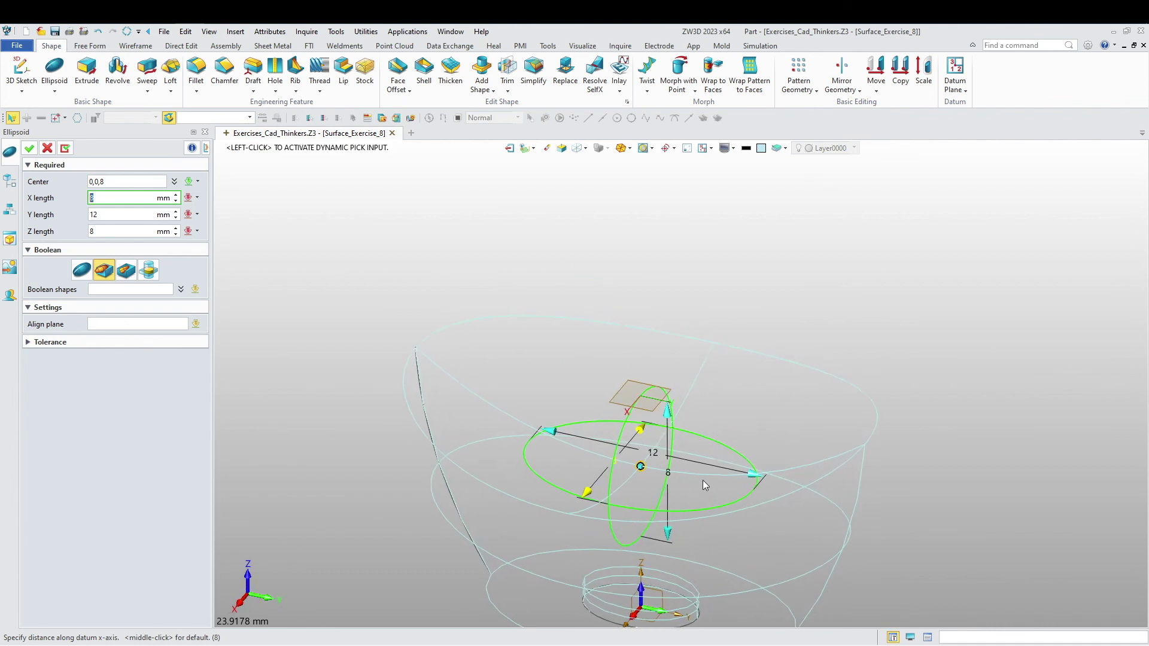
pyautogui.click(104, 200)
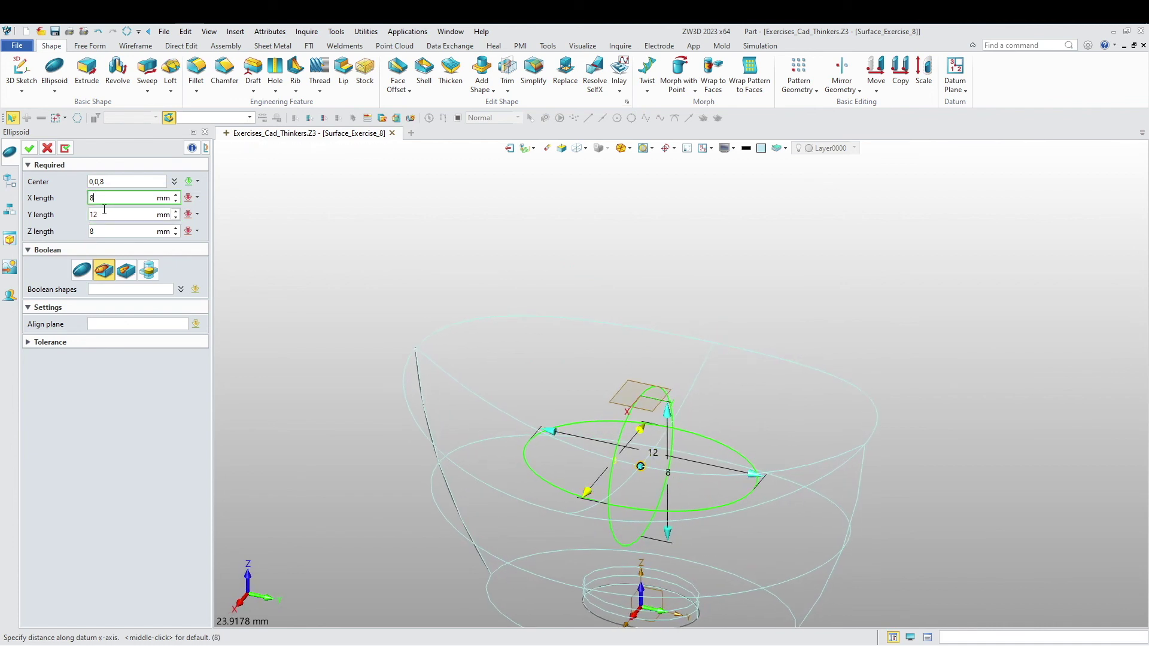
pyautogui.click(101, 233)
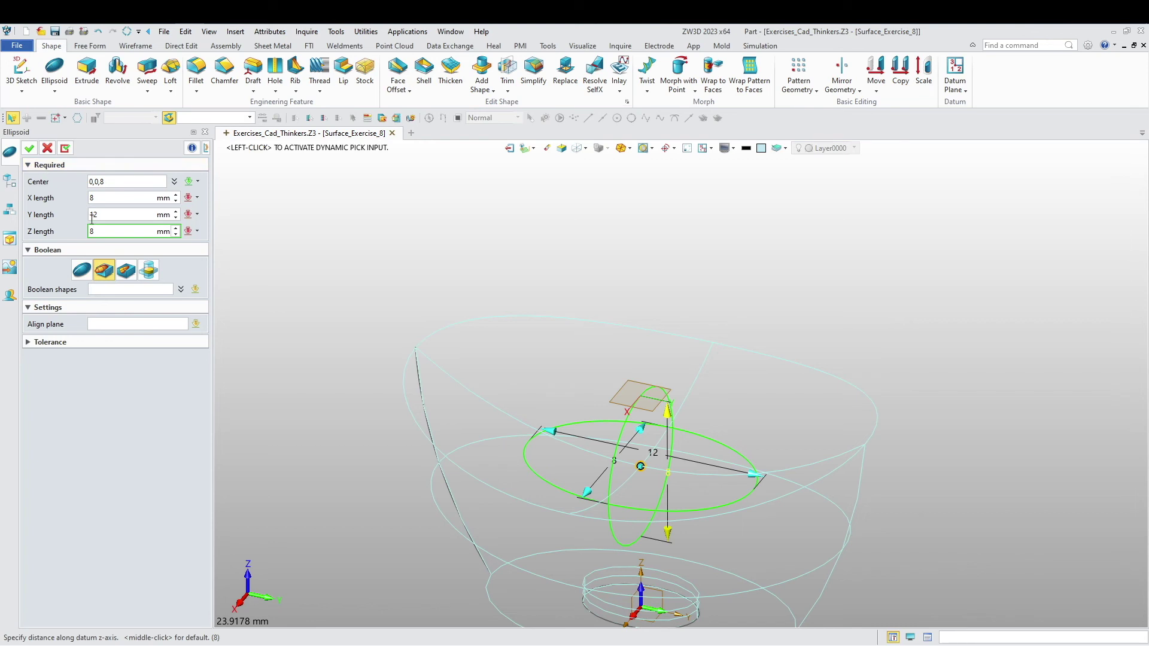
pyautogui.middleClick(384, 175)
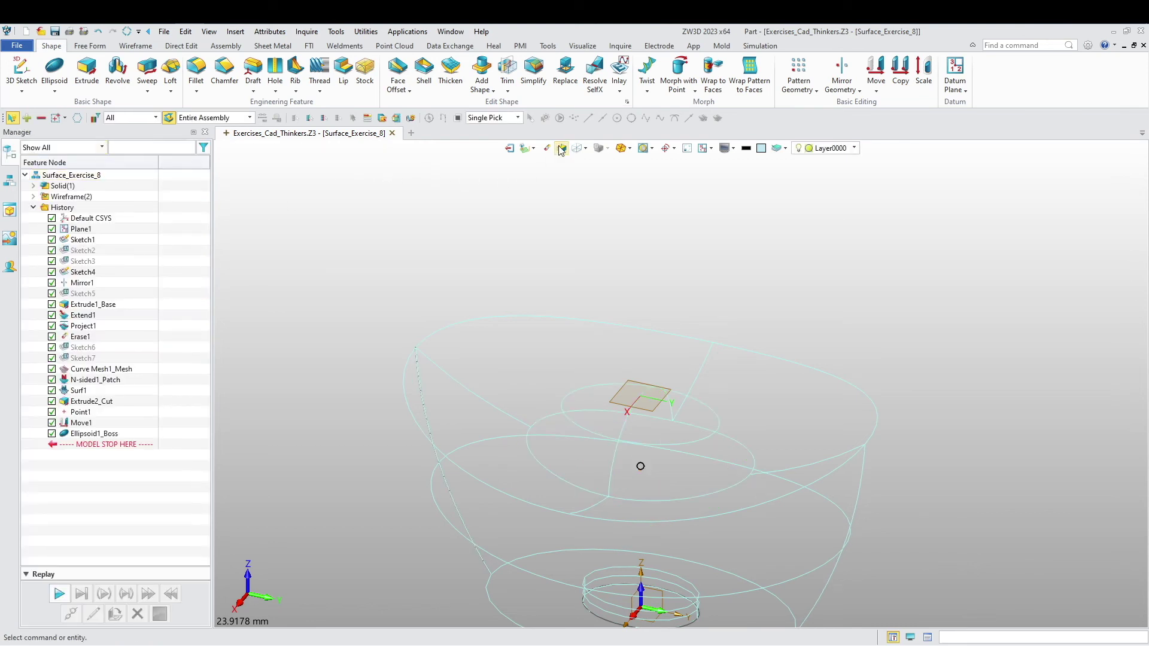
# Return the model to shaded display and inspect the dome inside the bowl.
pyautogui.click(561, 149)
pyautogui.moveTo(551, 287)
pyautogui.mouseDown(button='middle')
pyautogui.moveTo(590, 257)
pyautogui.moveTo(551, 277)
pyautogui.moveTo(521, 359)
pyautogui.moveTo(521, 431)
pyautogui.moveTo(613, 485)
pyautogui.moveTo(523, 482)
pyautogui.mouseUp(button='middle')
pyautogui.scroll(-3, 521, 282)
pyautogui.scroll(3, 599, 420)
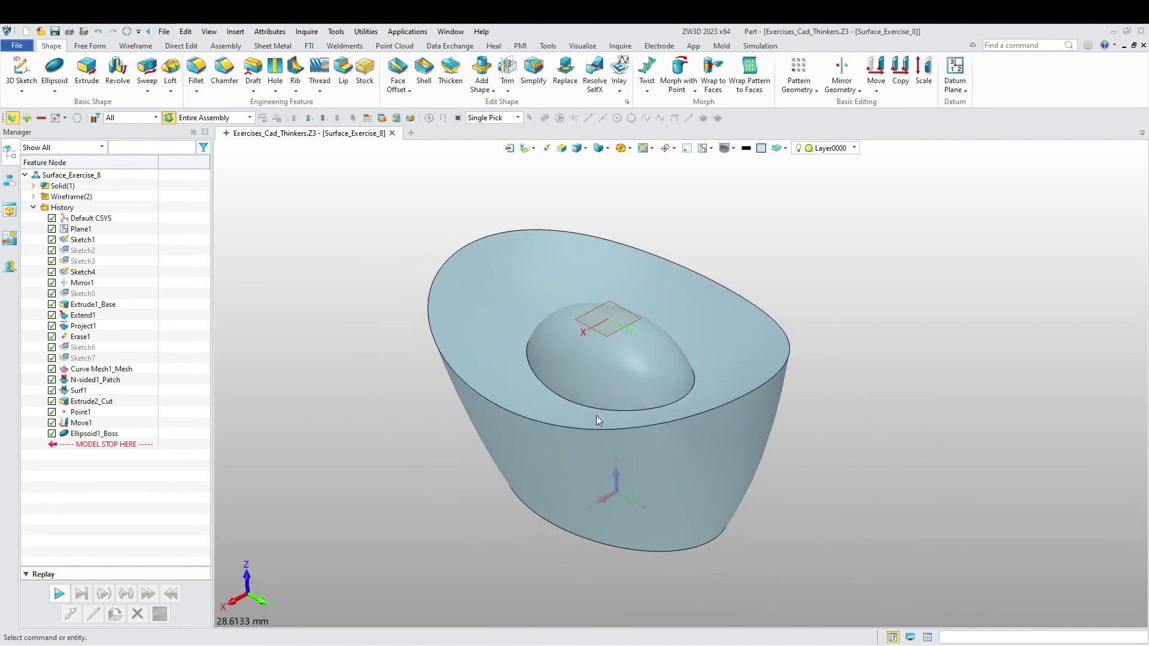
pyautogui.moveTo(599, 420)
pyautogui.mouseDown(button='middle')
pyautogui.moveTo(547, 427)
pyautogui.moveTo(542, 399)
pyautogui.moveTo(539, 419)
pyautogui.mouseUp(button='middle')
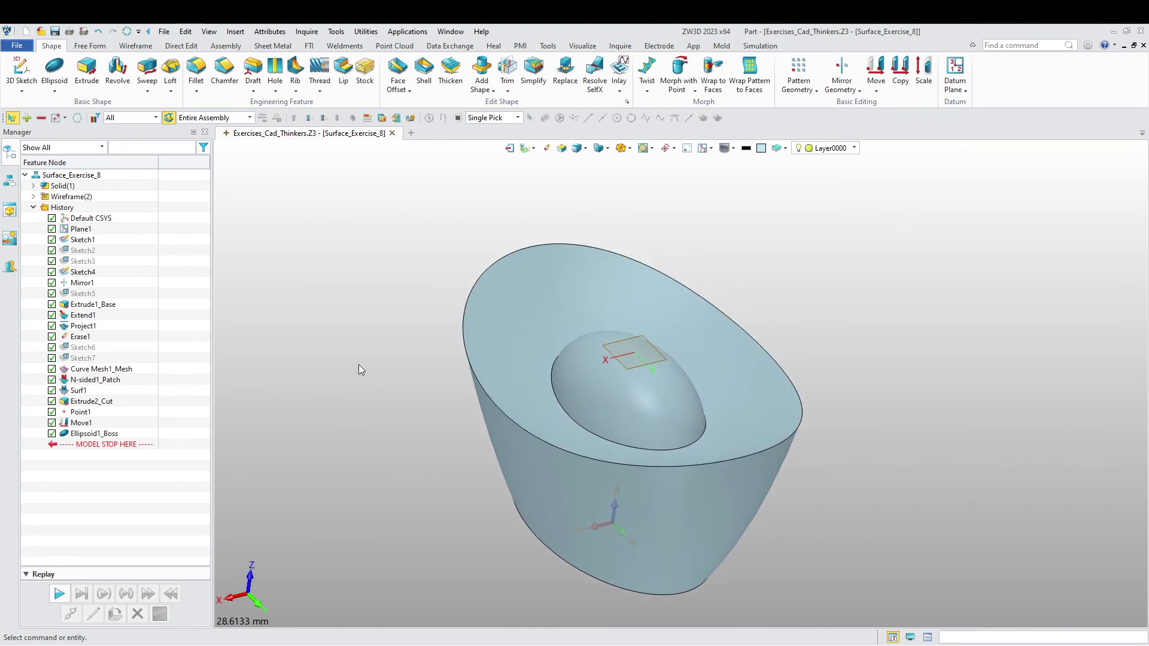
# Begin a 0.5 mm fillet on the bowl's outer rim edge and the edge around the central dome.
pyautogui.click(198, 70)
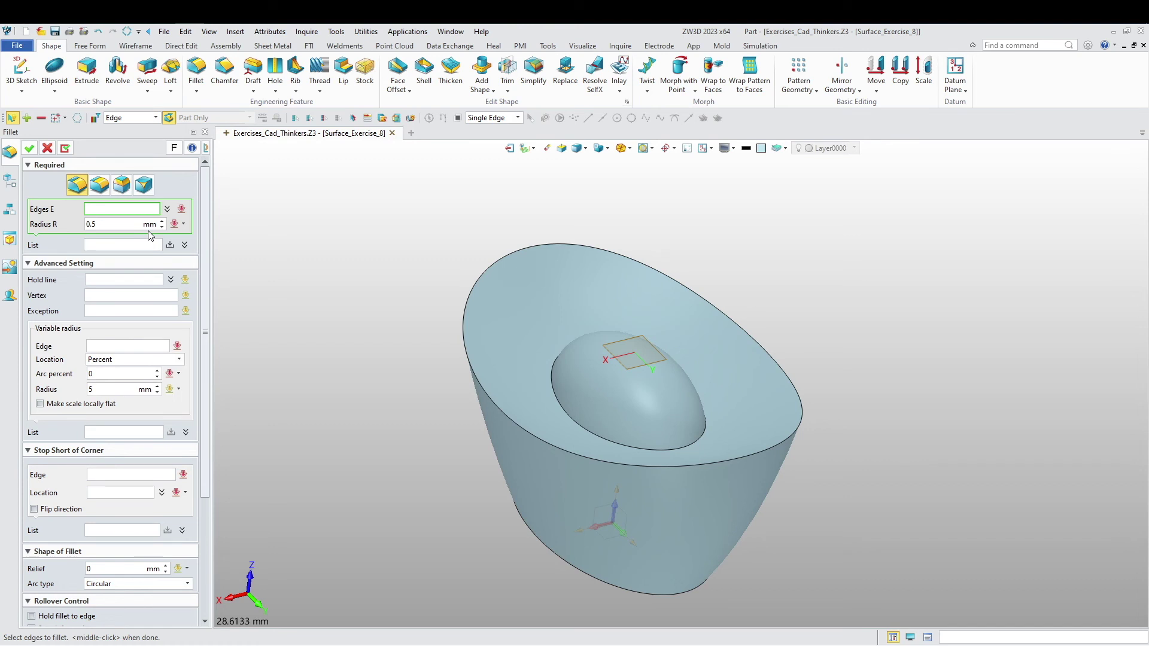
pyautogui.click(464, 323)
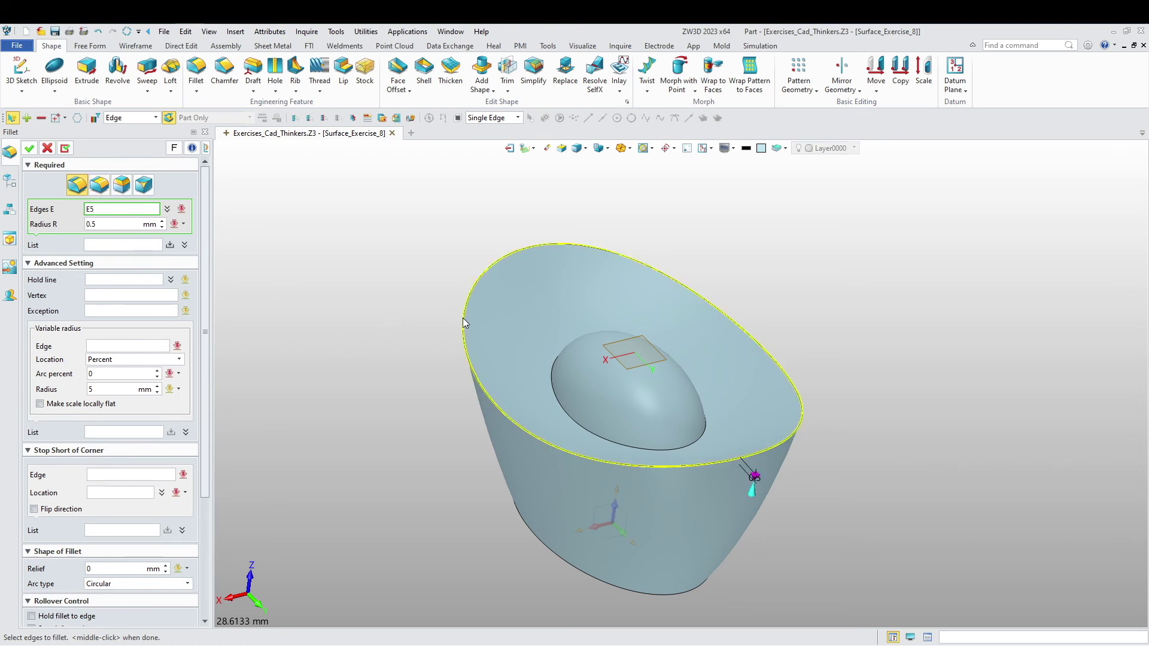
pyautogui.click(463, 320)
pyautogui.click(554, 400)
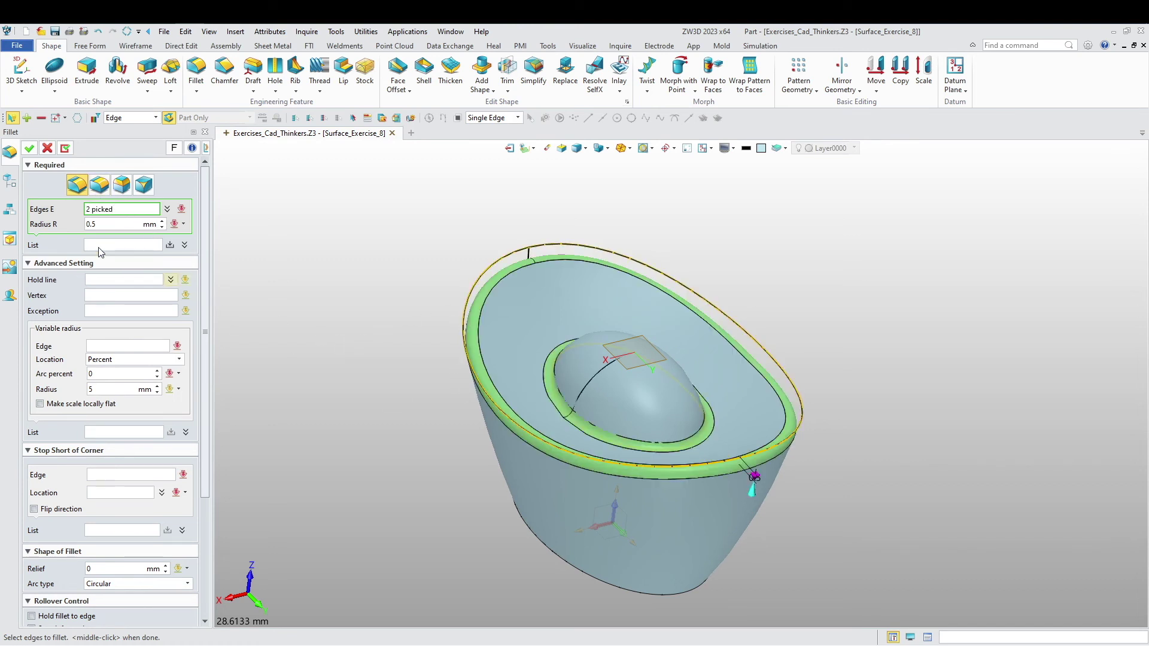
pyautogui.click(157, 221)
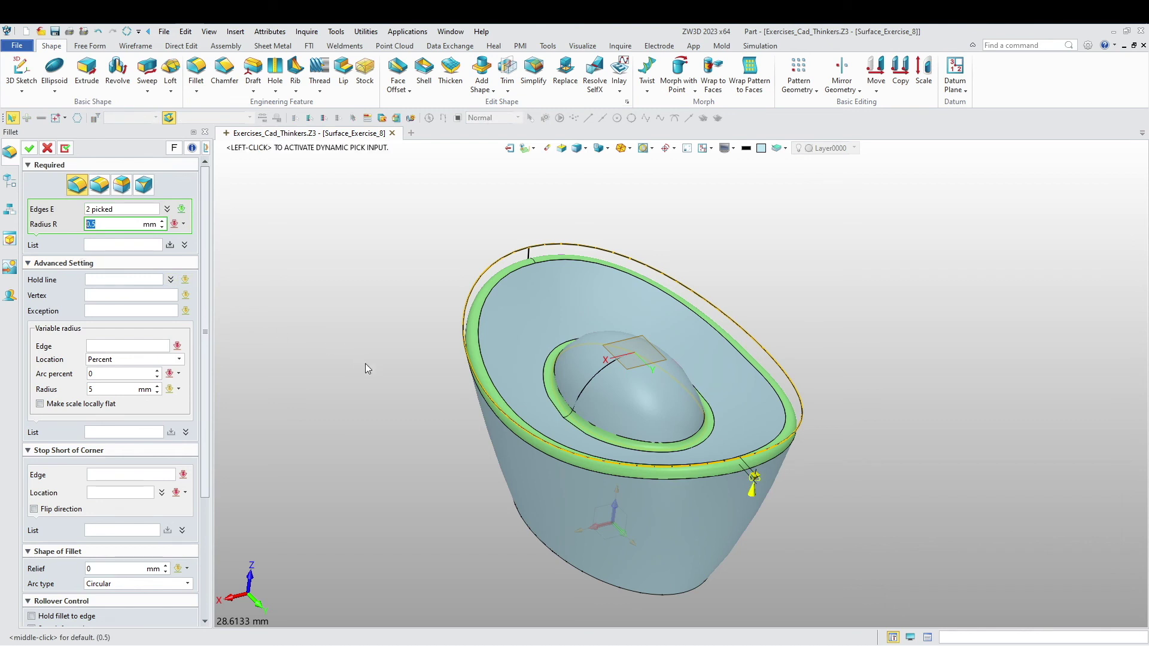
# Add the outer base edges and both edges of the base recess to the 0.5 mm fillet and apply it.
pyautogui.moveTo(366, 366); pyautogui.dragTo(385, 256, button='right')
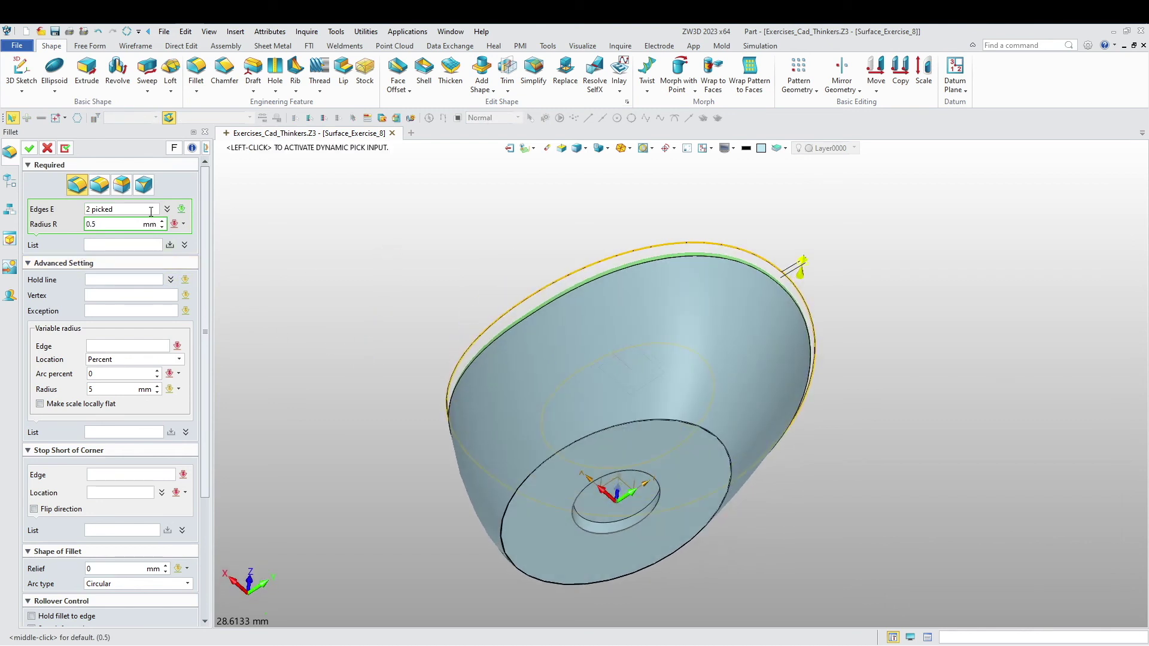
pyautogui.click(519, 491)
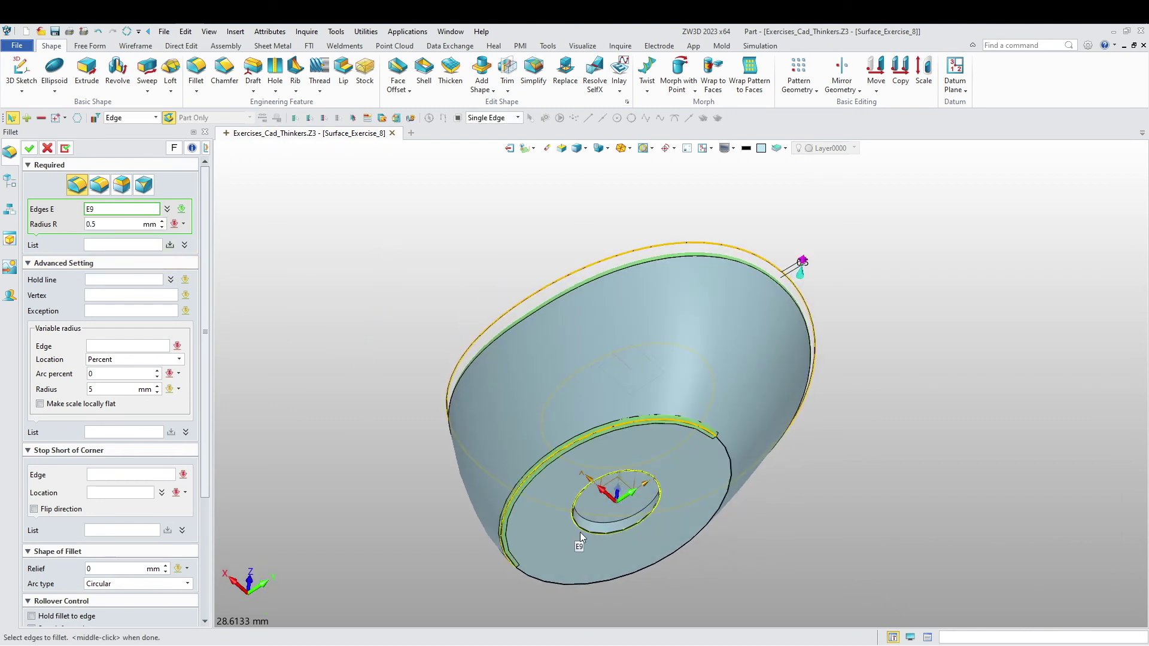
pyautogui.click(731, 451)
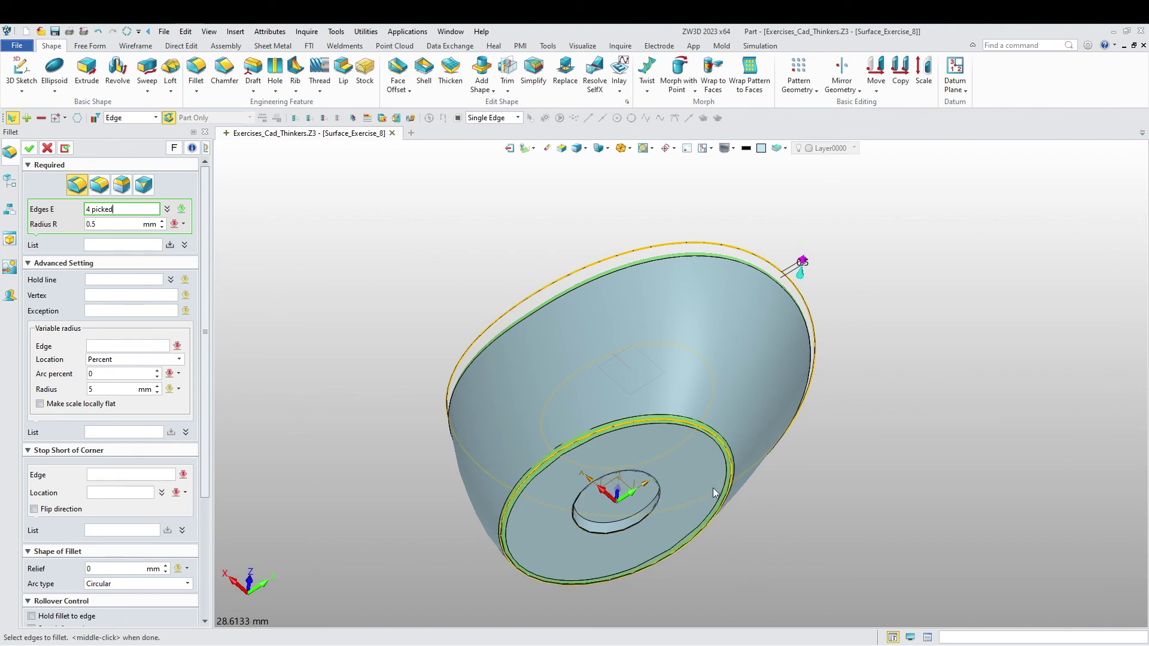
pyautogui.click(627, 531)
pyautogui.scroll(3, 612, 533)
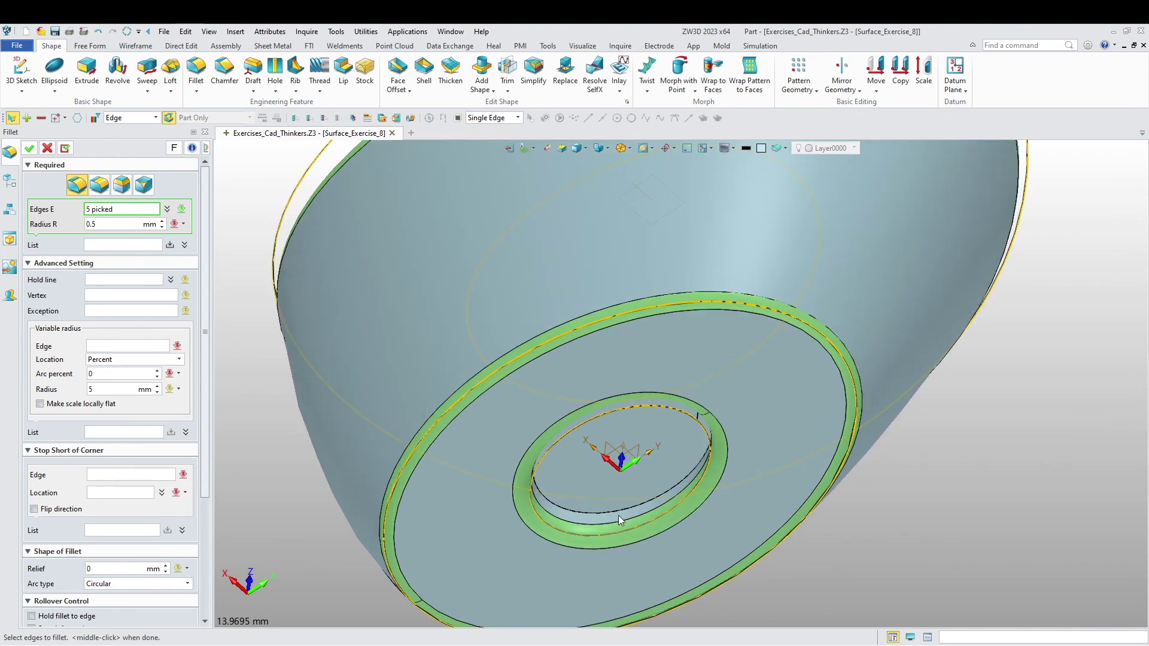
pyautogui.click(618, 515)
pyautogui.scroll(-3, 612, 516)
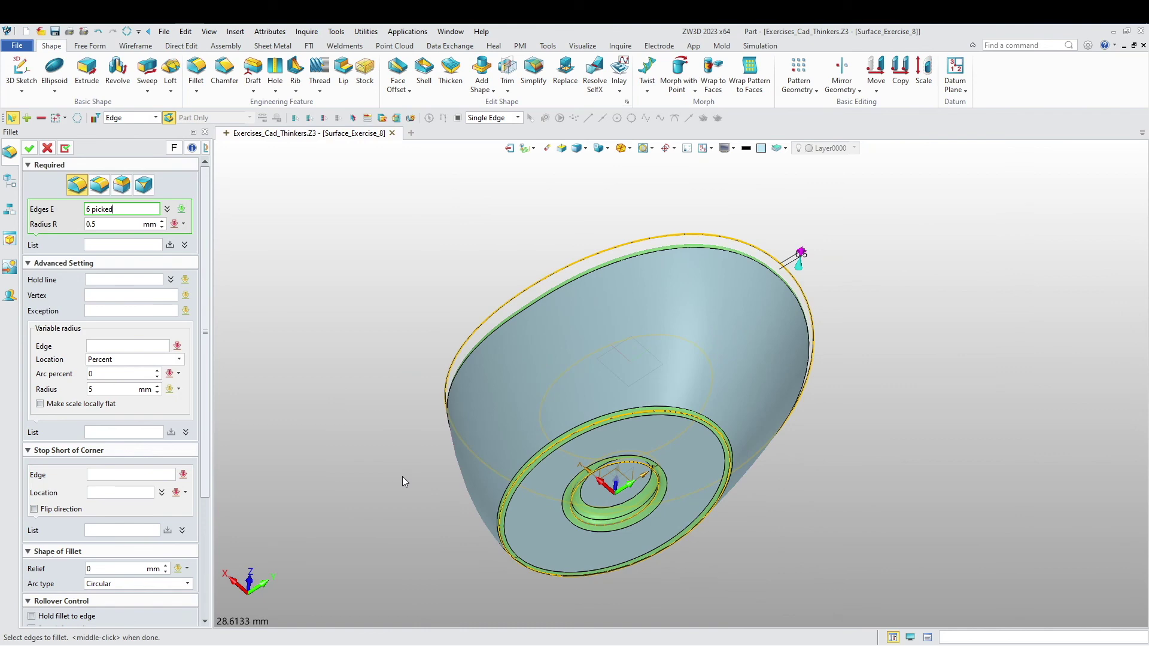
pyautogui.moveTo(402, 477); pyautogui.dragTo(379, 528, button='right')
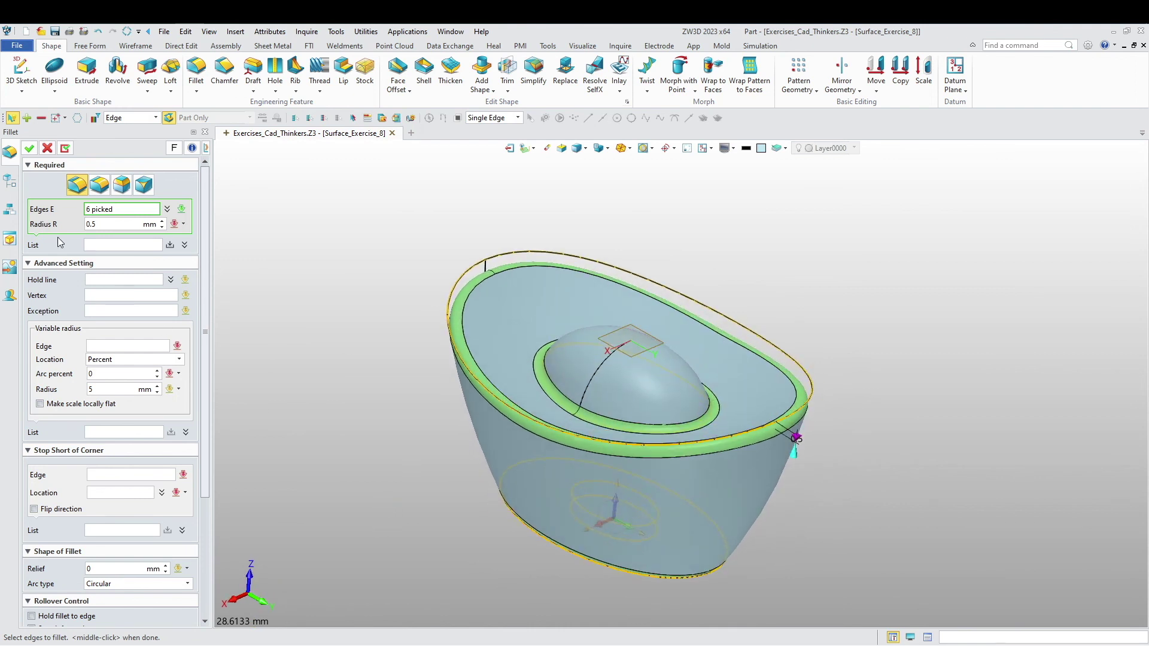
pyautogui.click(29, 148)
# Hide the Sketch4 curve that shows on the side of the bowl.
pyautogui.moveTo(270, 270); pyautogui.dragTo(599, 227, button='right')
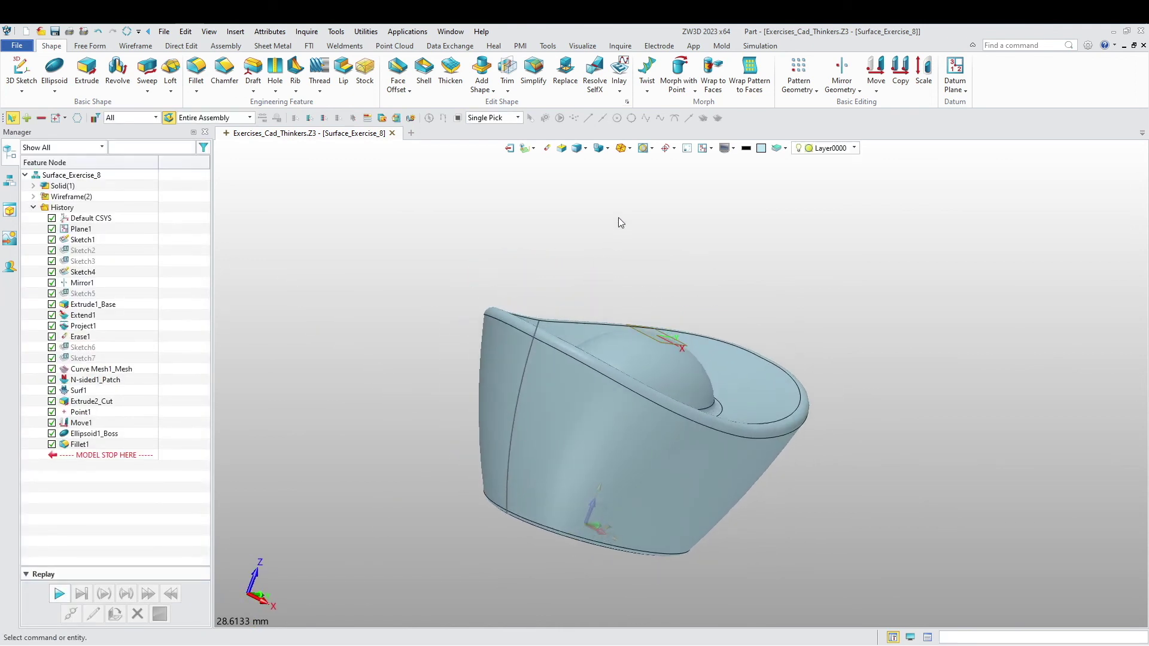
pyautogui.click(703, 148)
pyautogui.click(536, 336)
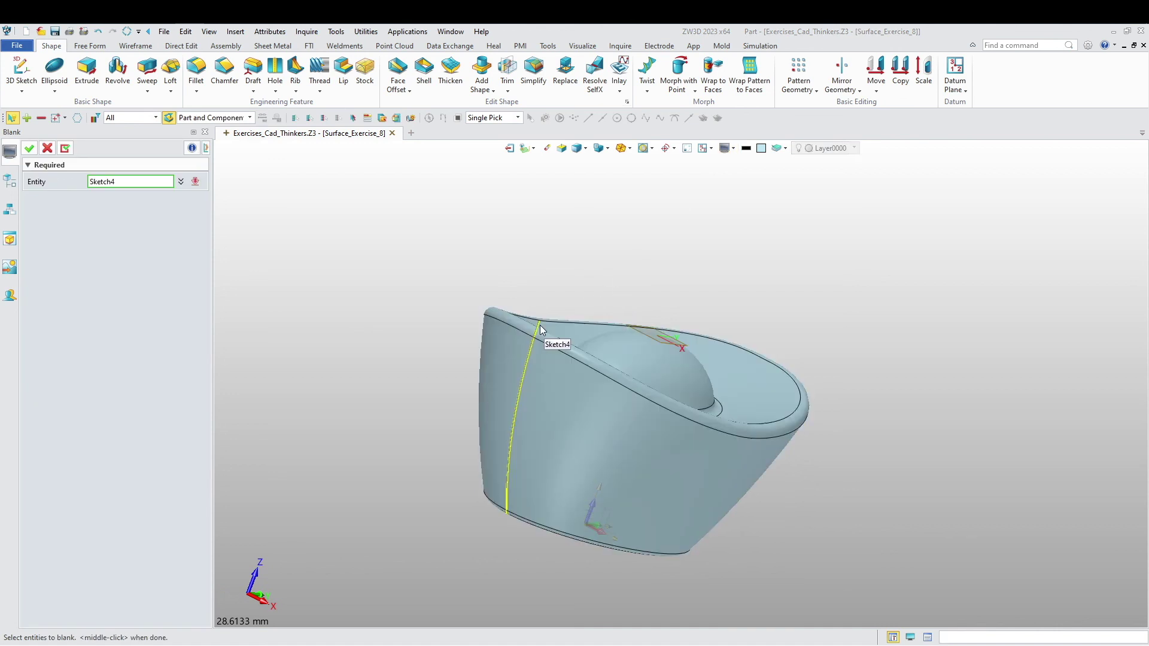
pyautogui.middleClick(461, 314)
# Recolour the whole model blue-violet and view it from another side.
pyautogui.moveTo(462, 314); pyautogui.dragTo(491, 473, button='right')
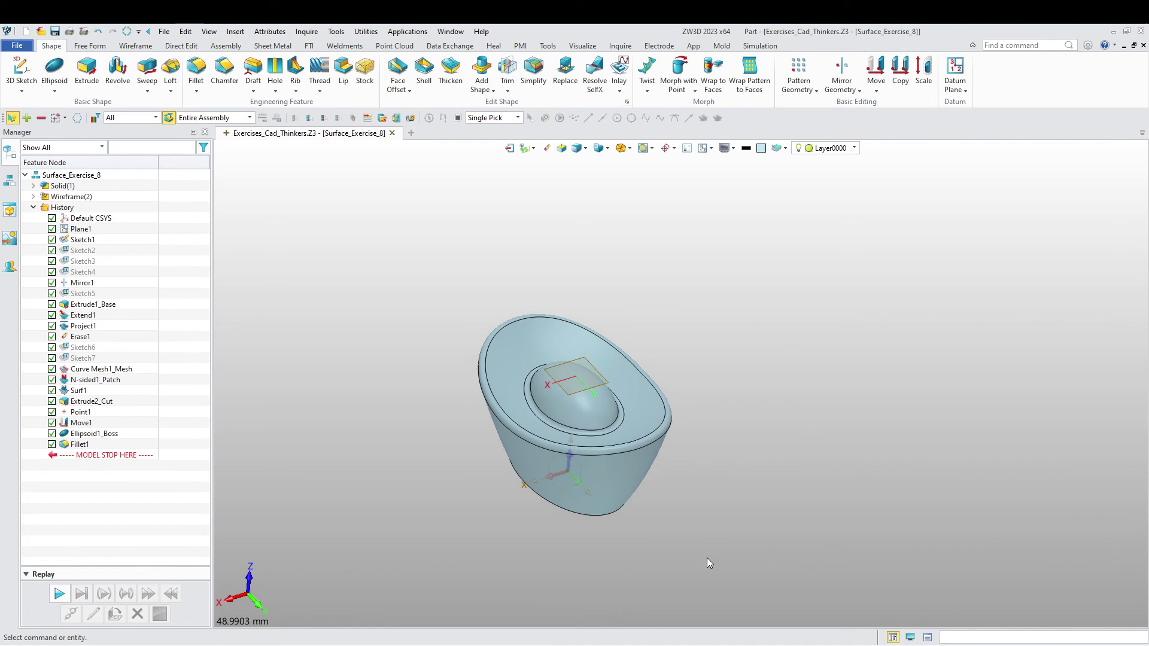
pyautogui.moveTo(707, 563); pyautogui.dragTo(417, 286)
pyautogui.click(761, 148)
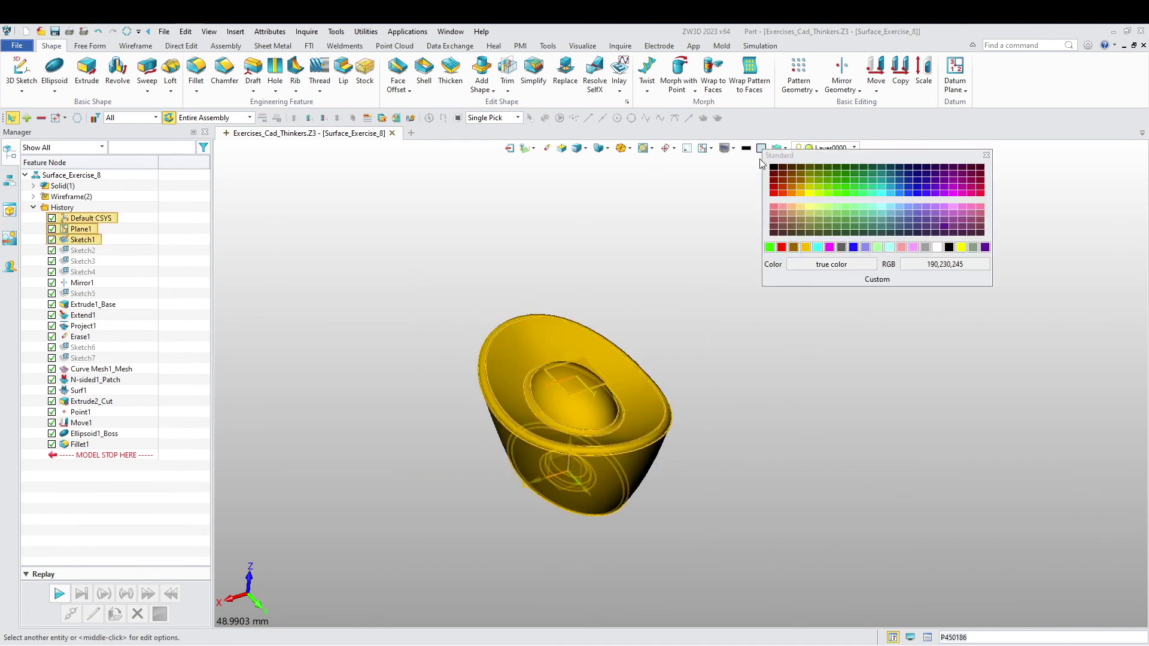
pyautogui.click(918, 206)
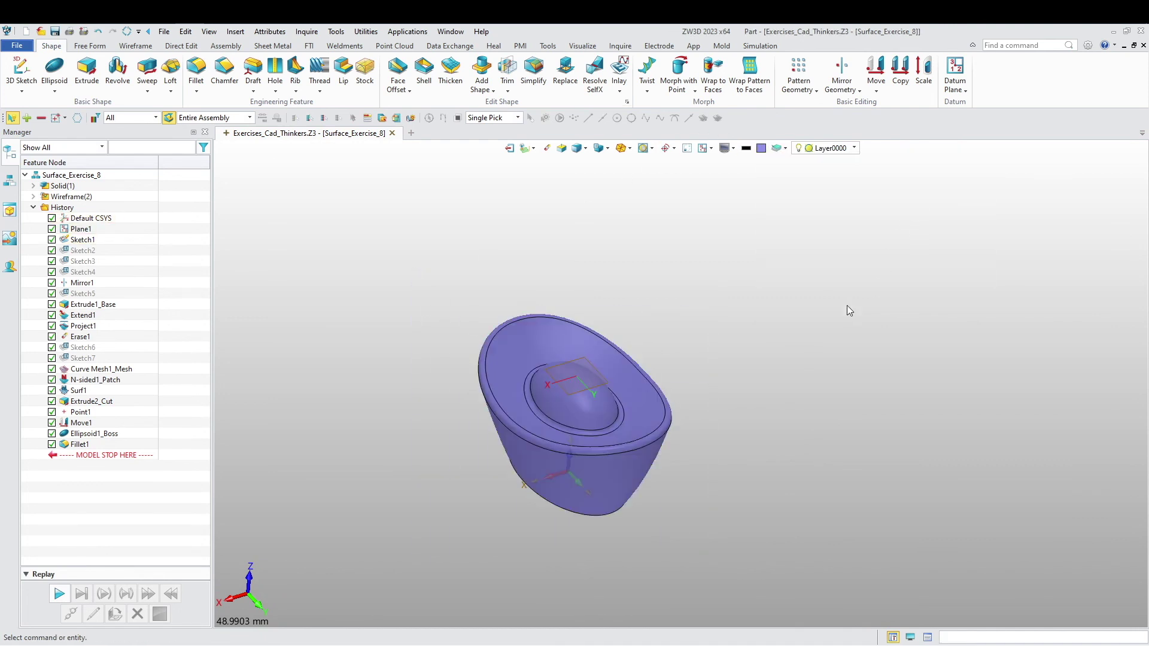
pyautogui.moveTo(849, 310); pyautogui.dragTo(916, 461, button='right')
pyautogui.scroll(3, 810, 325)
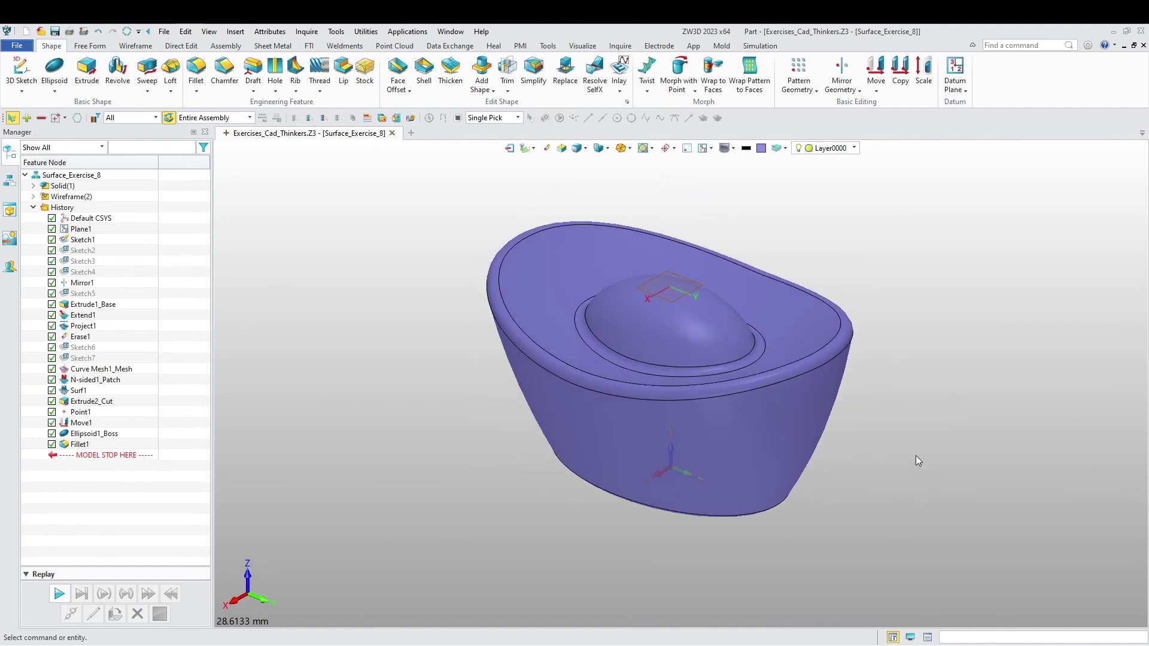
pyautogui.press('Right')
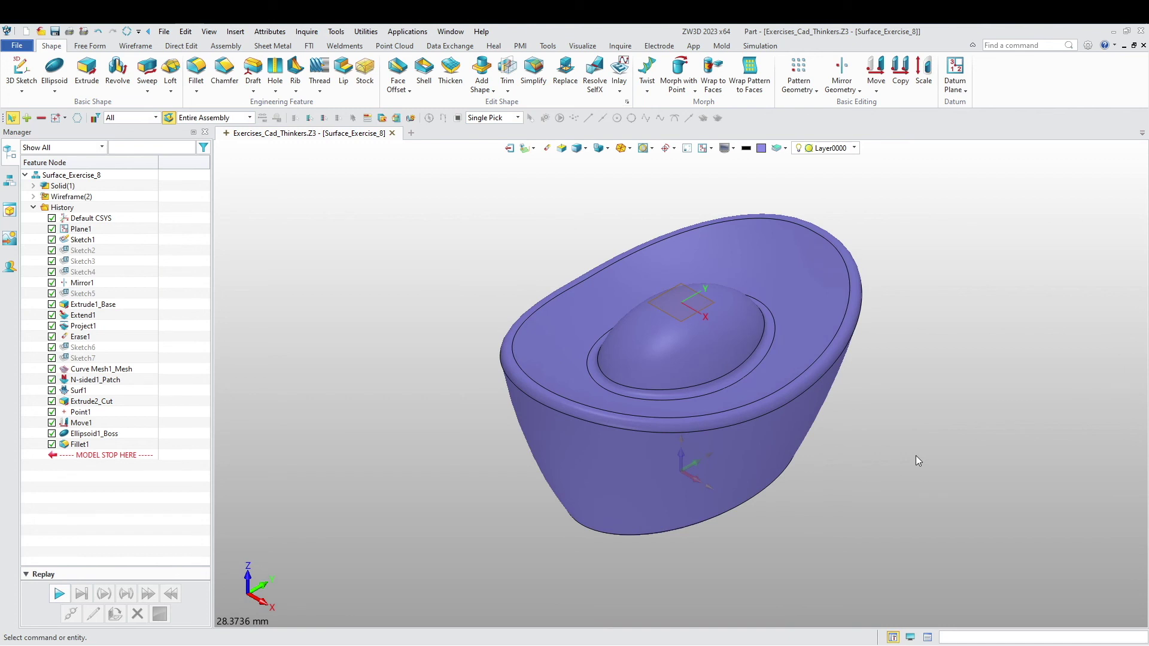